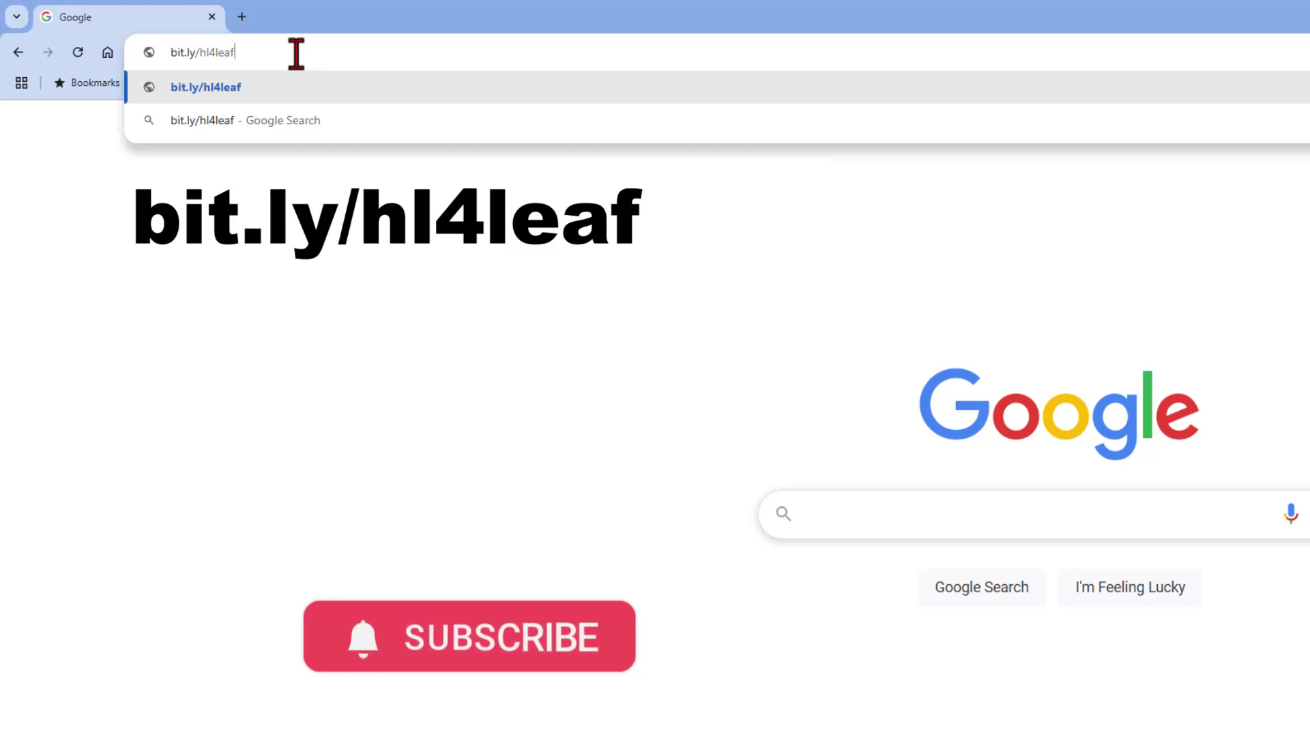
Load the Tinkercad Clover Fidget Template page from the bit.ly/hl4leaf short link
key("Return")
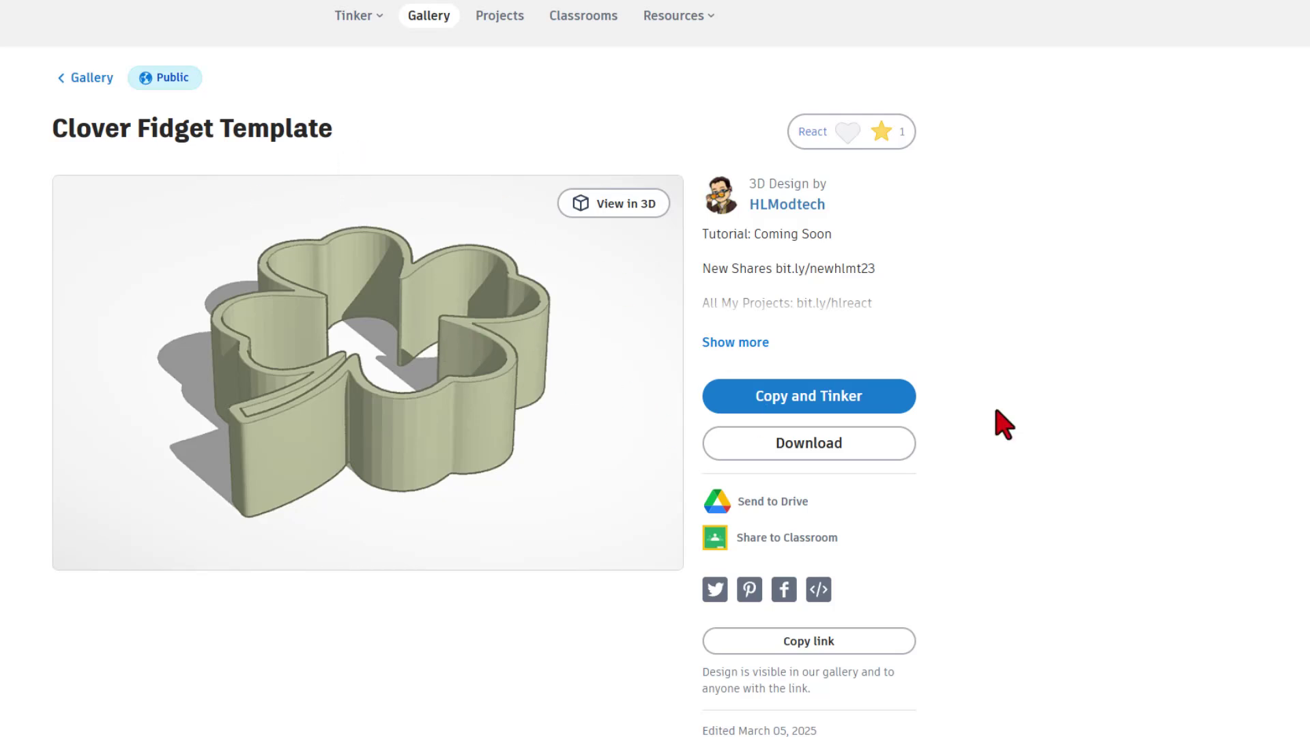
React to the Clover Fidget Template design with Awesome, A+
left_click(876, 128)
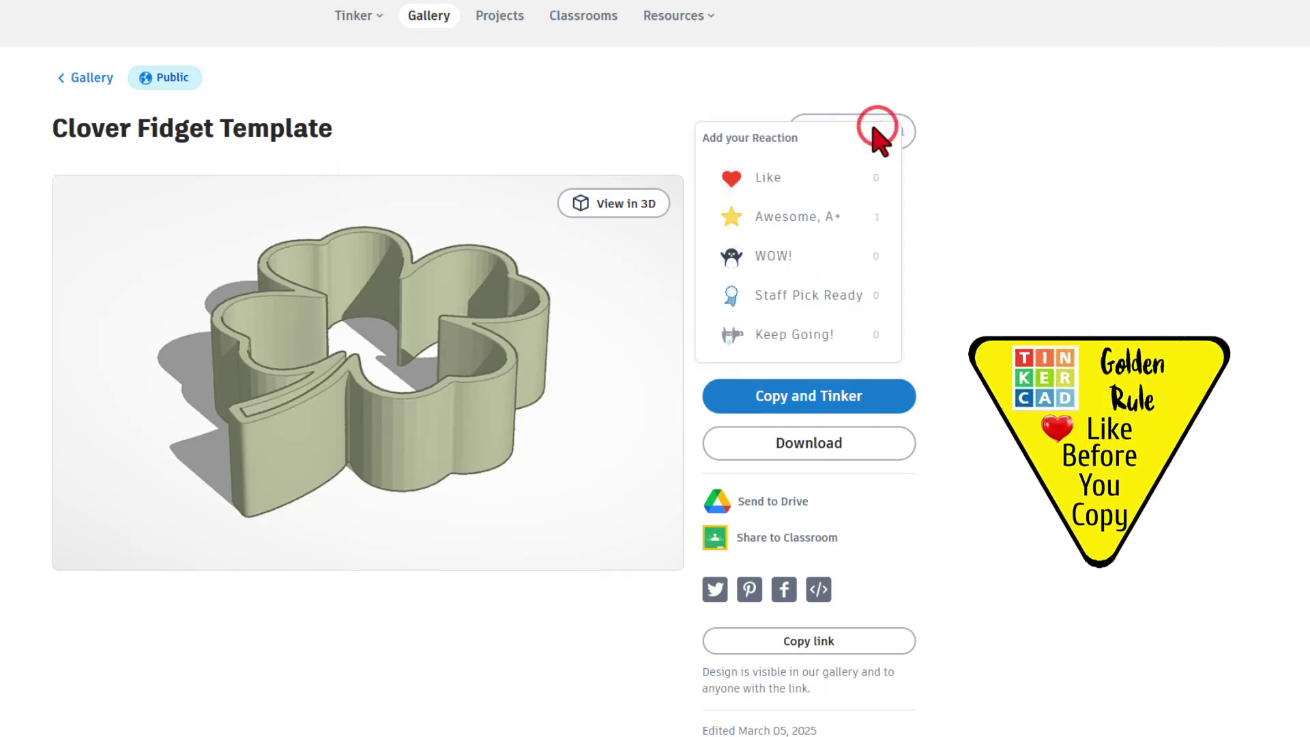
left_click(844, 216)
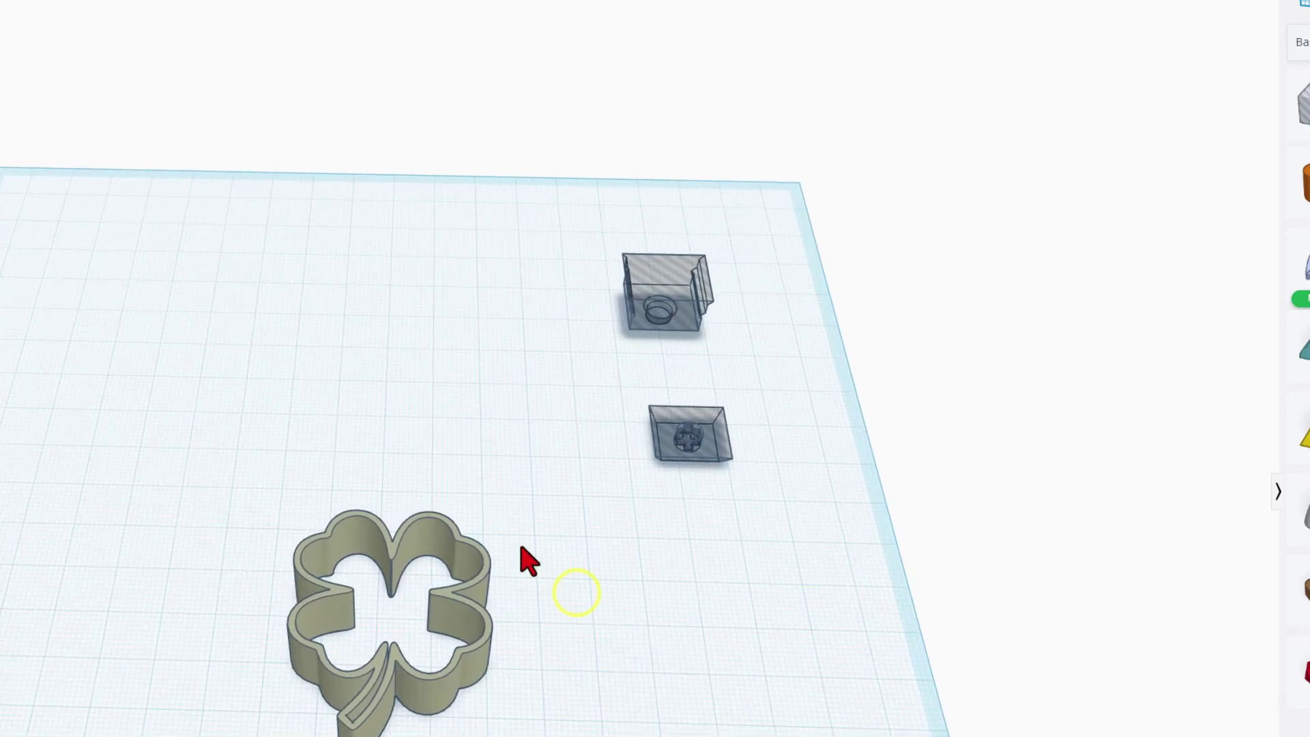
Save the upper hole box to Your Creations as a size-locked custom shape named 'key hole'
left_click(658, 337)
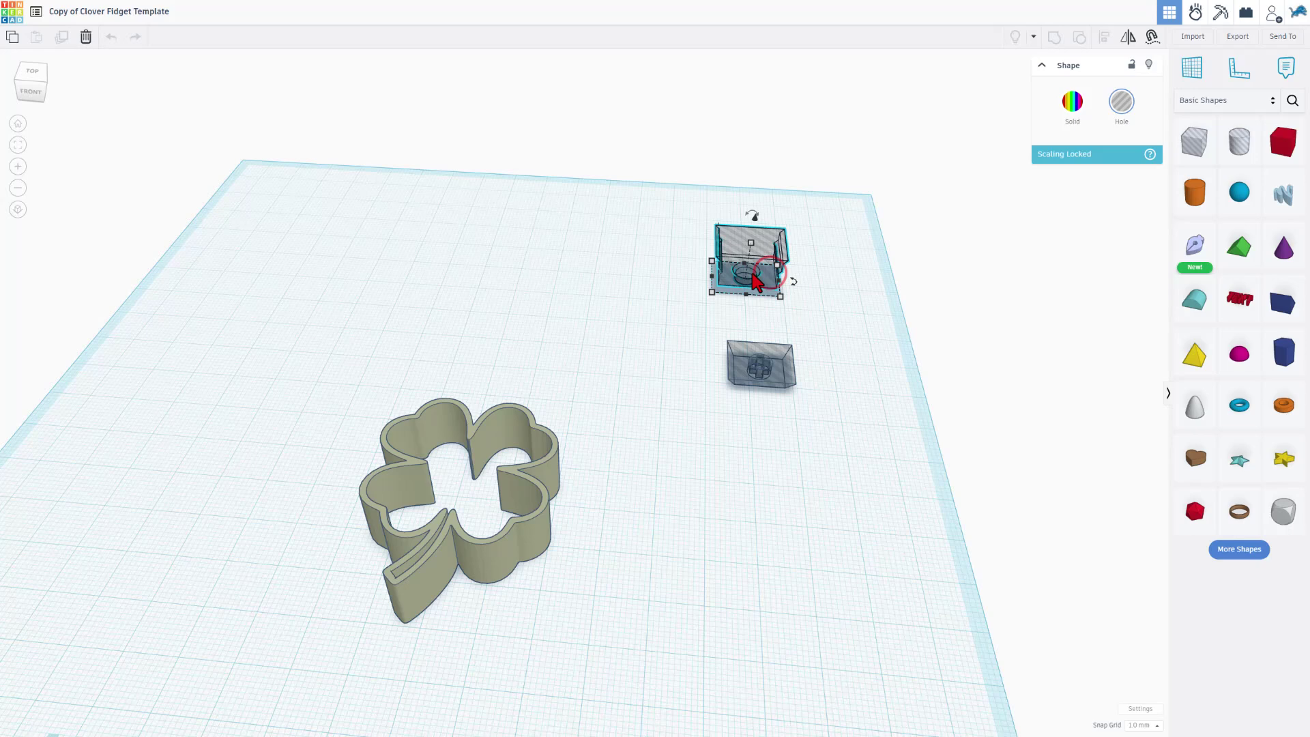
left_click(1207, 100)
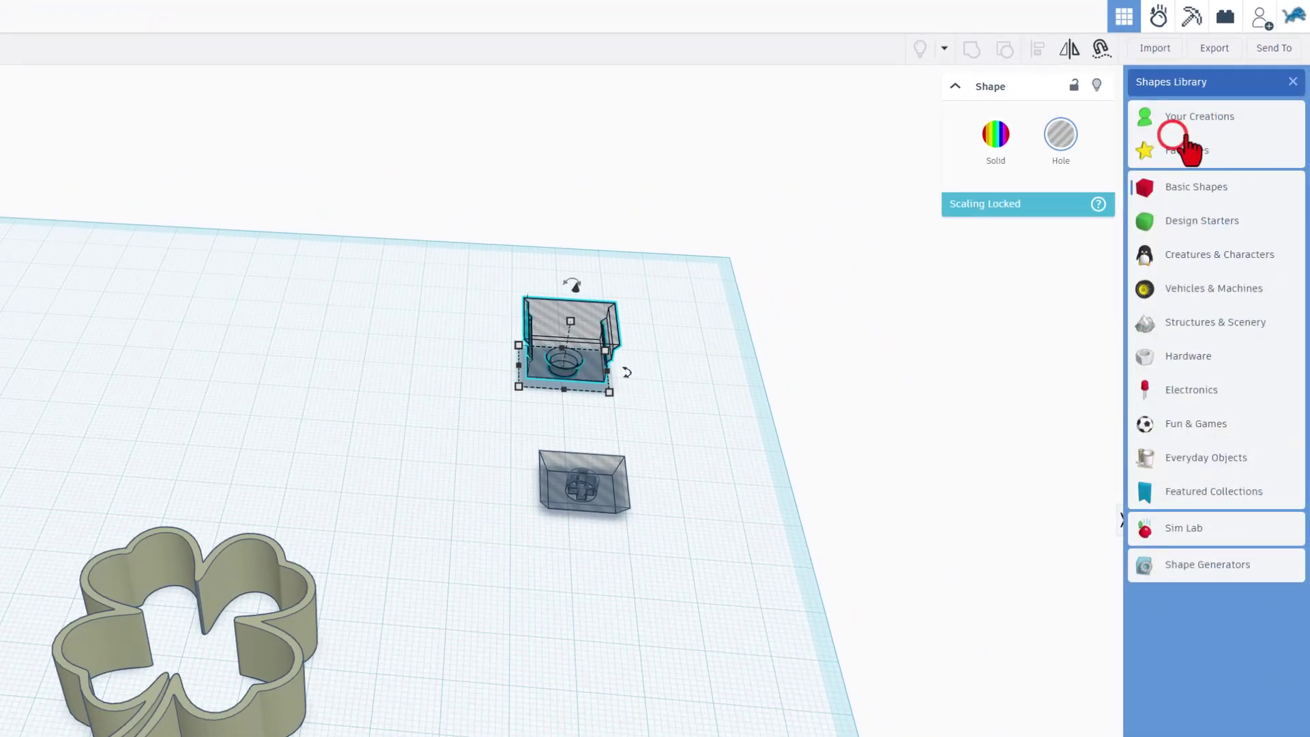
left_click(1196, 123)
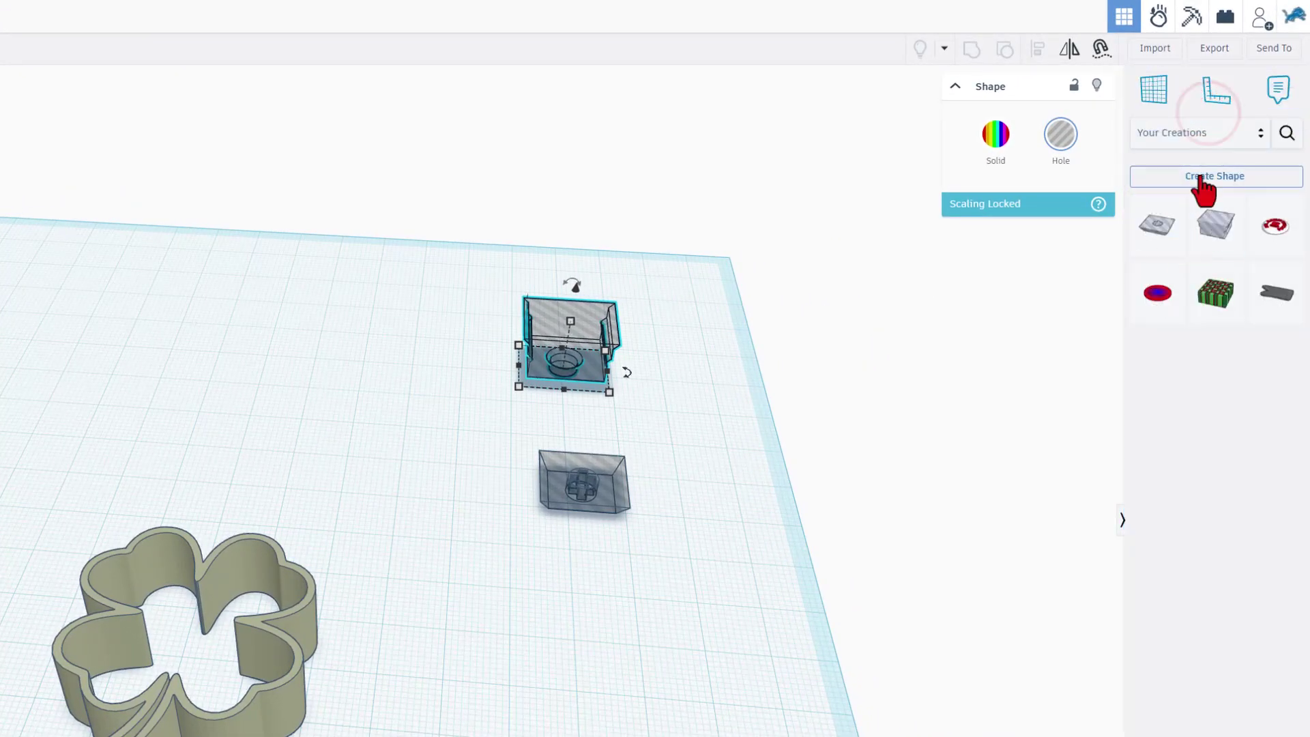
left_click(1203, 179)
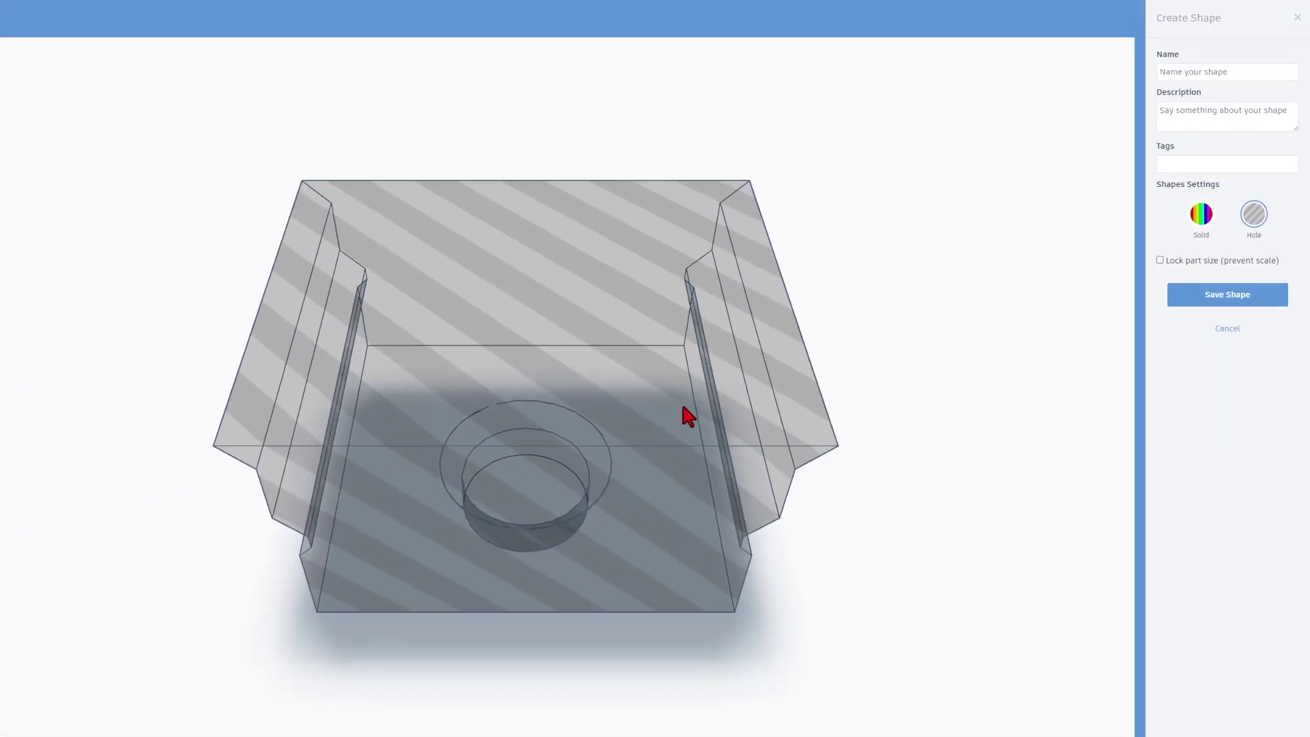
right_click_drag(846, 519, 846, 371)
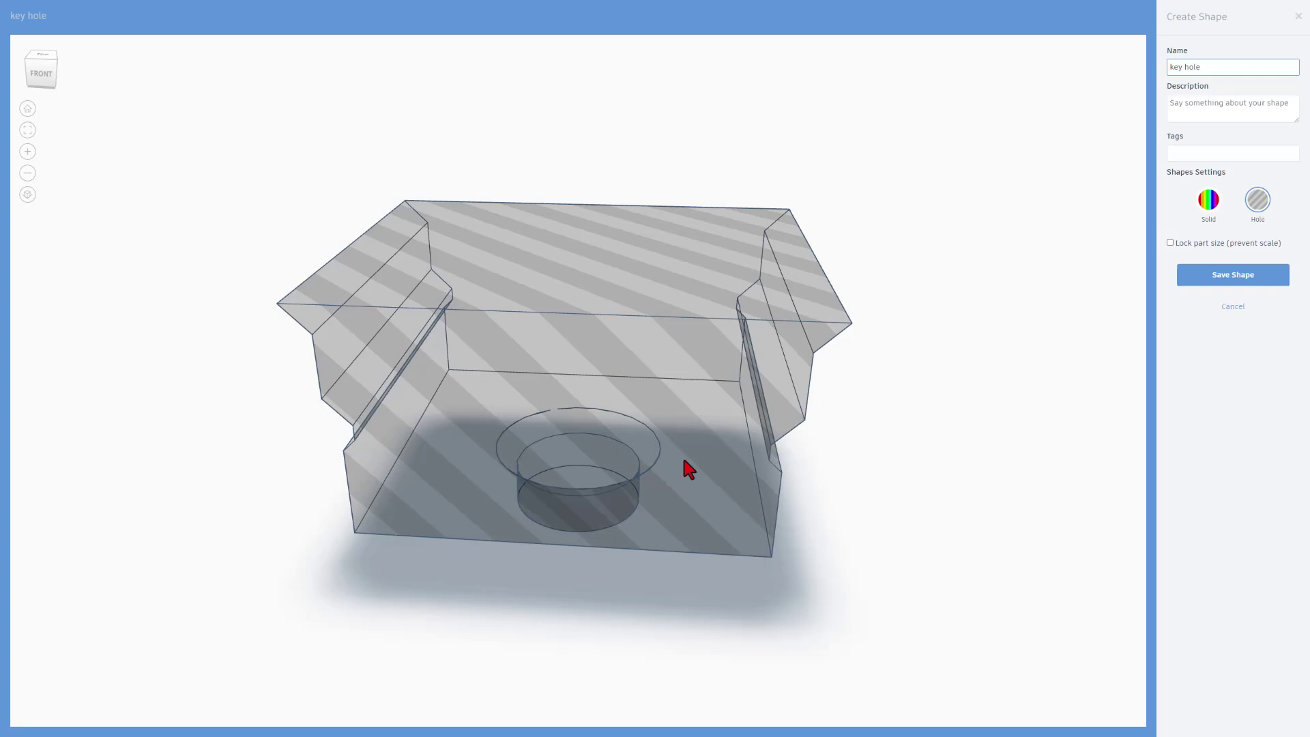
right_click_drag(682, 454, 771, 464)
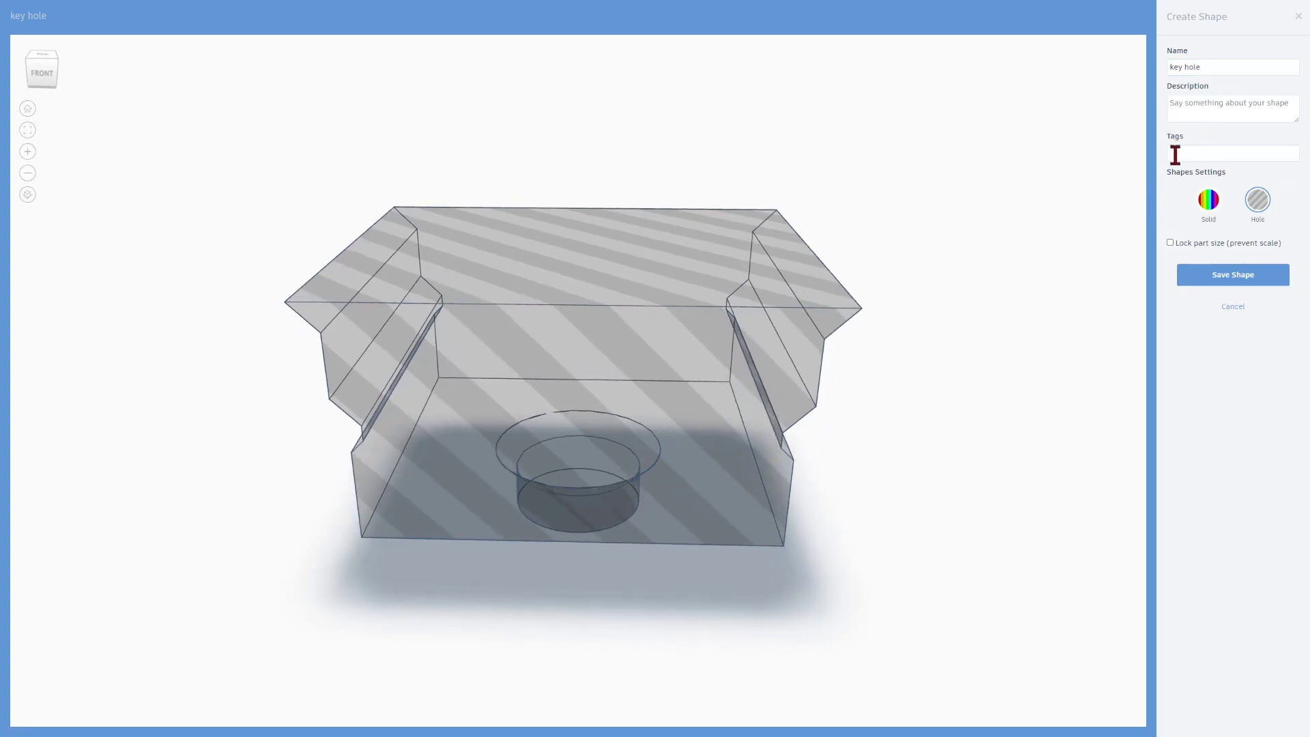
left_click(1171, 242)
left_click(1208, 287)
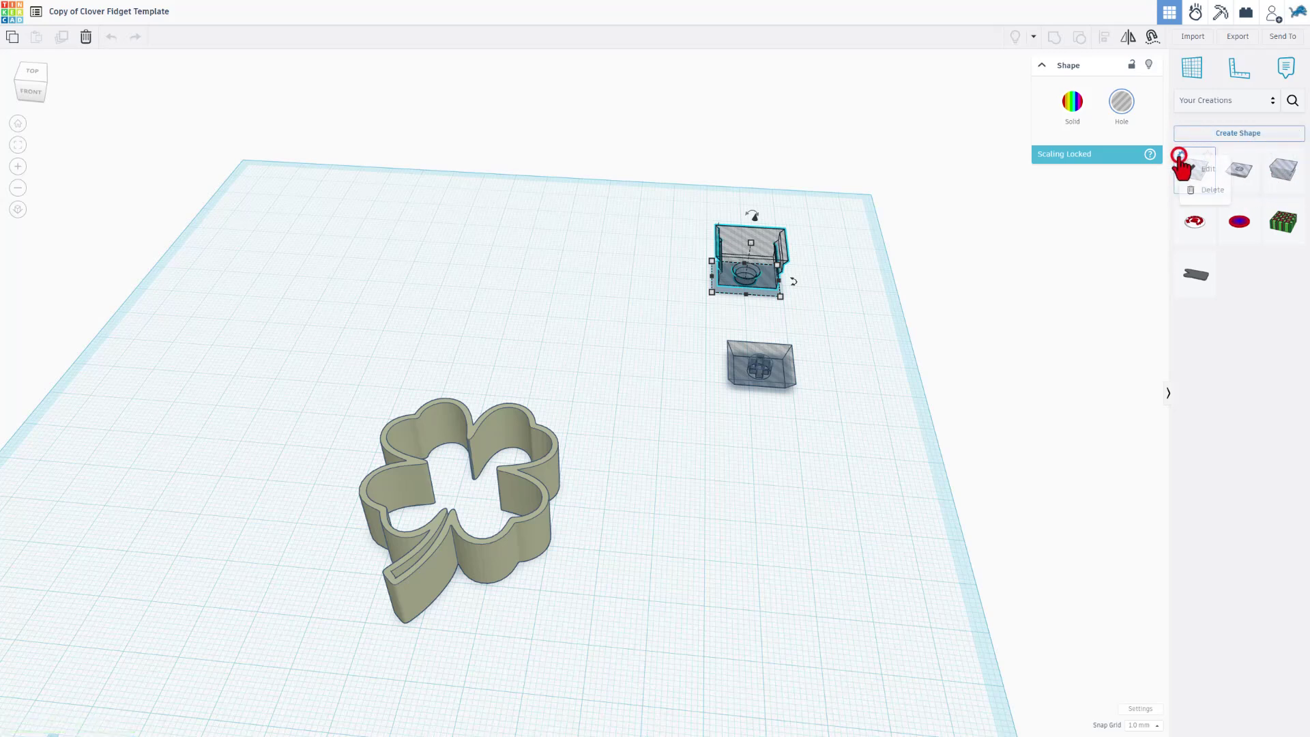
Delete the 'key hole' shape from Your Creations
left_click(1182, 154)
left_click(1204, 190)
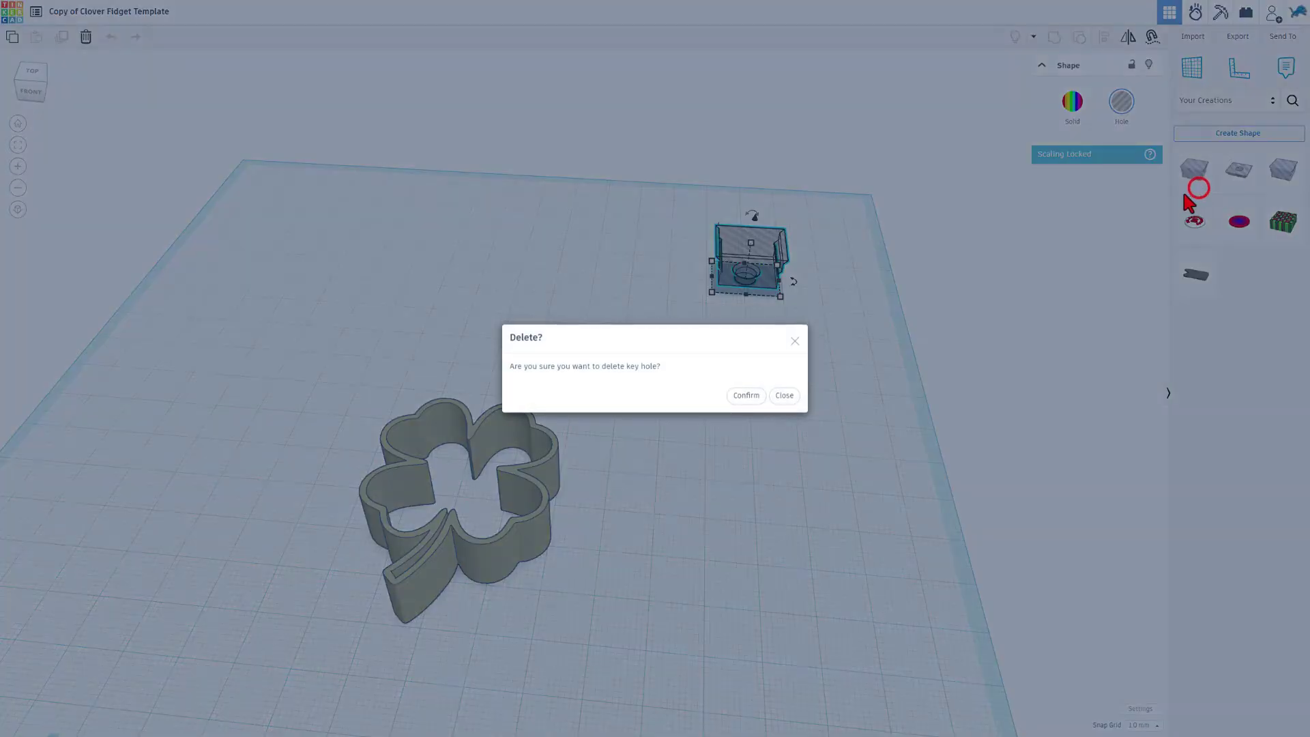
left_click(746, 395)
Begin saving the lower cross hole box as a size-locked shape, then cancel it
left_click(780, 380)
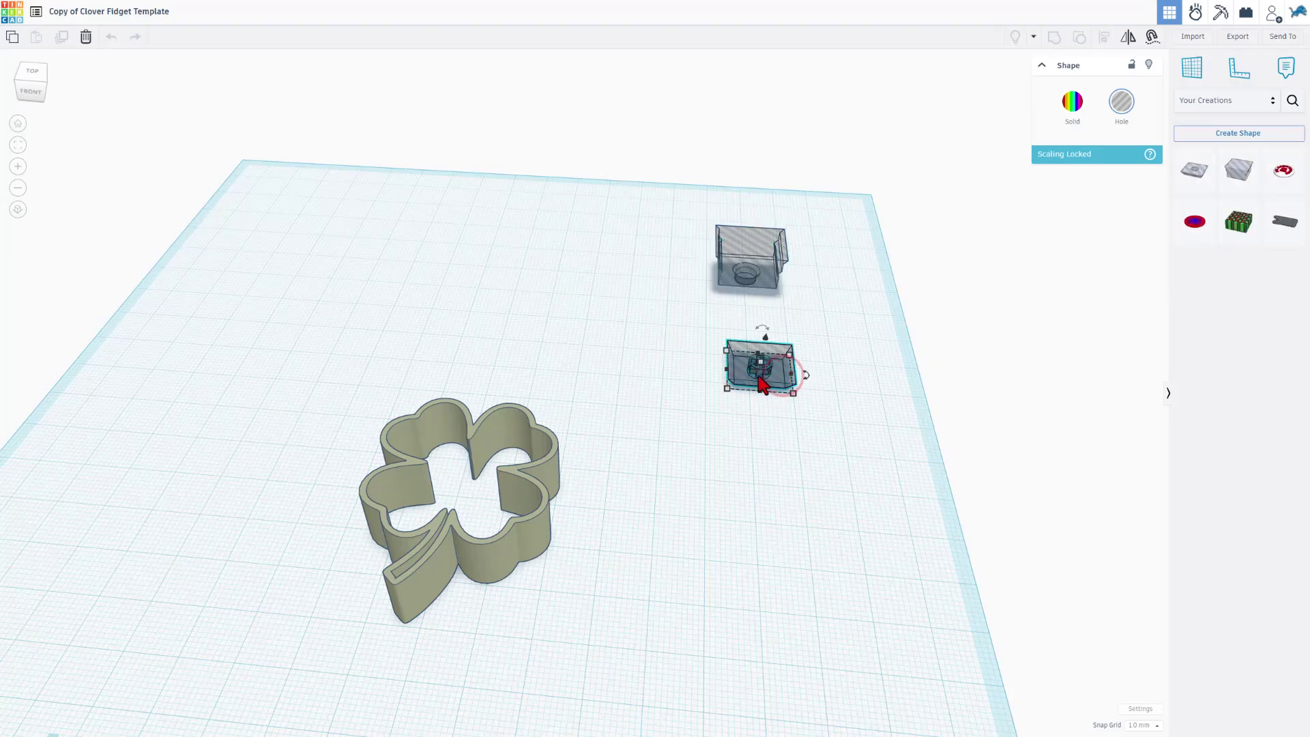
left_click(1234, 136)
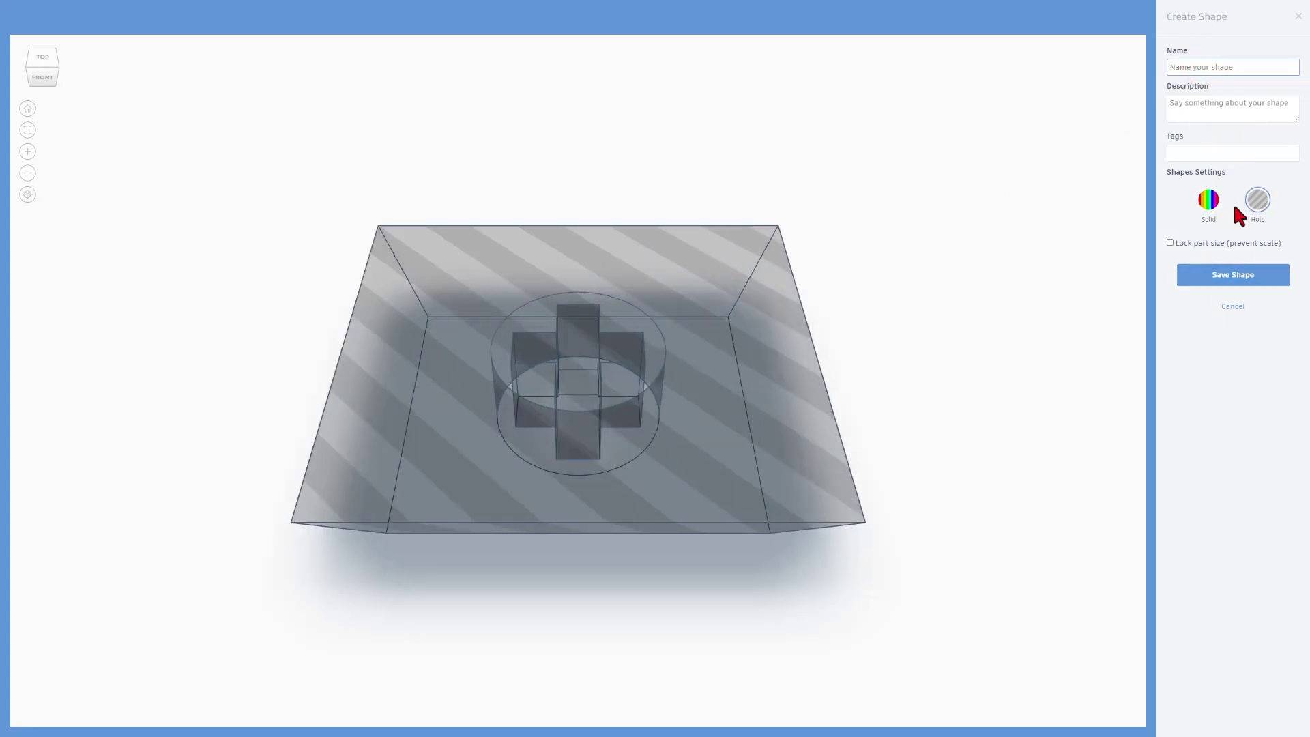
left_click(1171, 243)
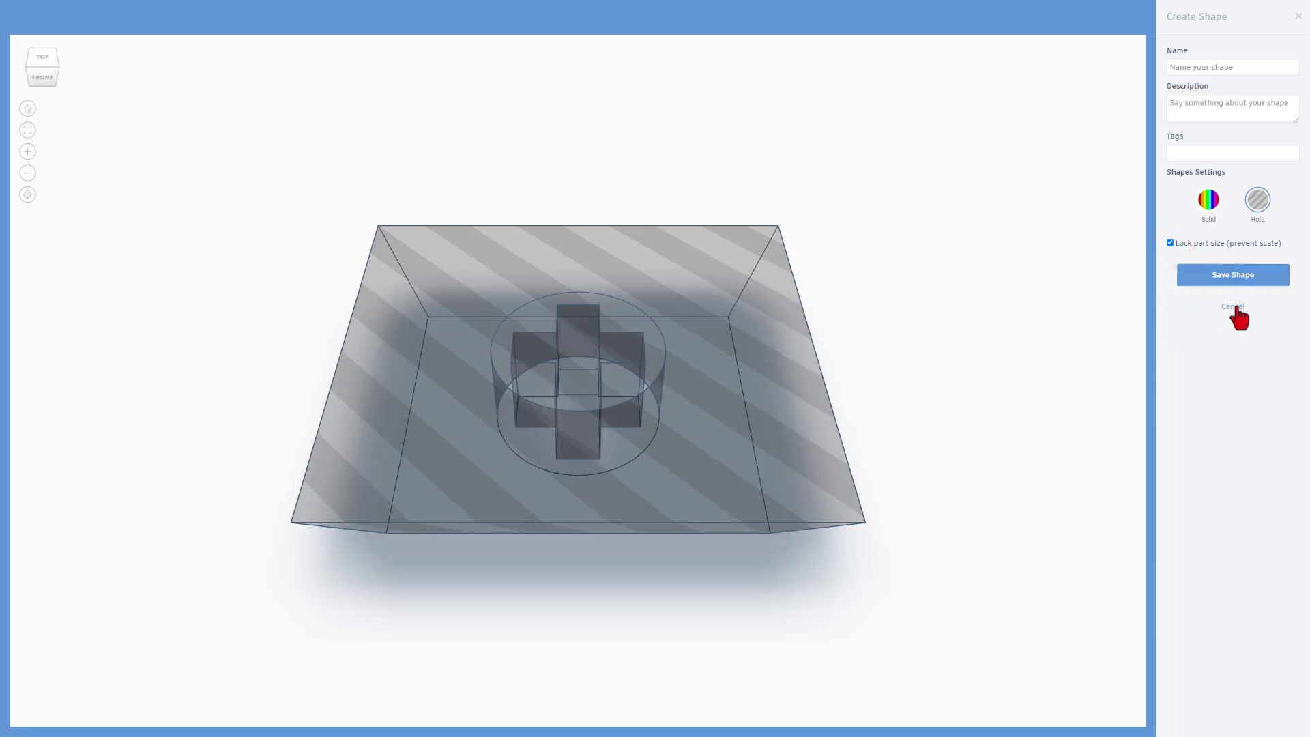
left_click(1233, 307)
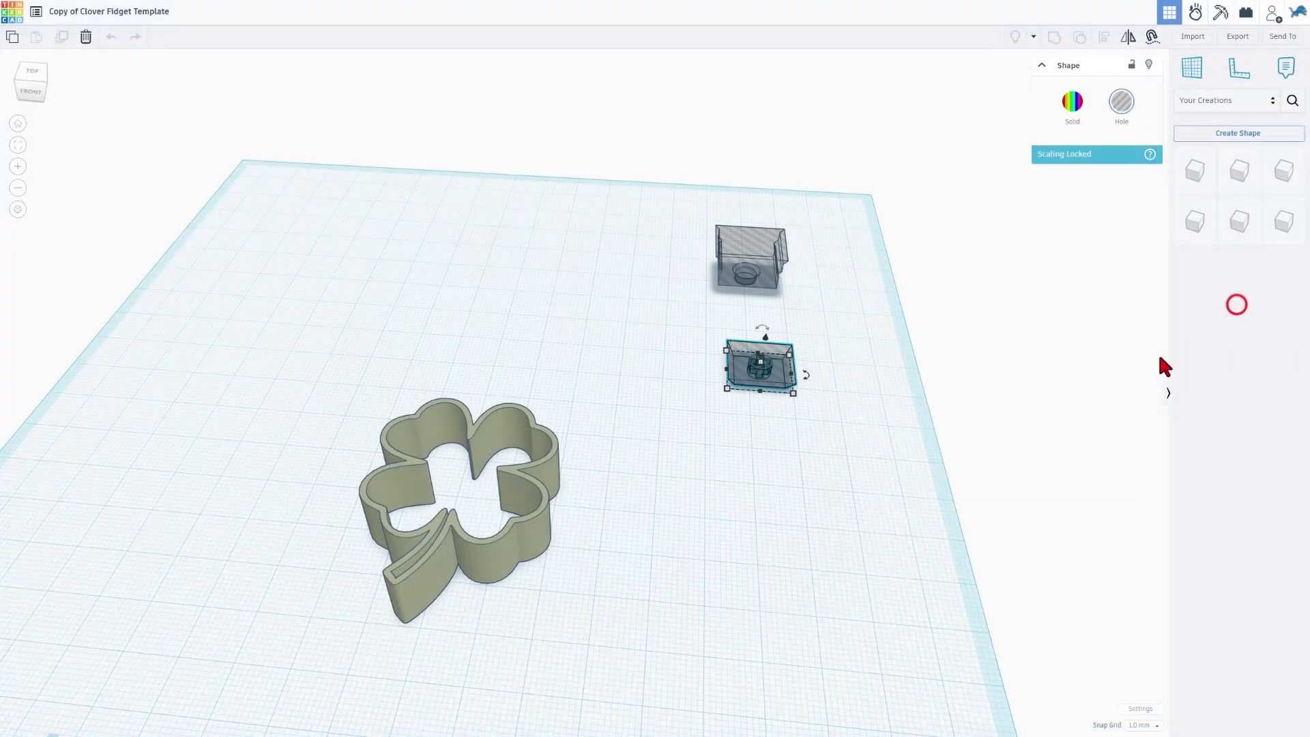
Select the clover base and switch to the clover clip art search results
left_click(856, 407)
right_click_drag(856, 410, 649, 477)
left_click(649, 476)
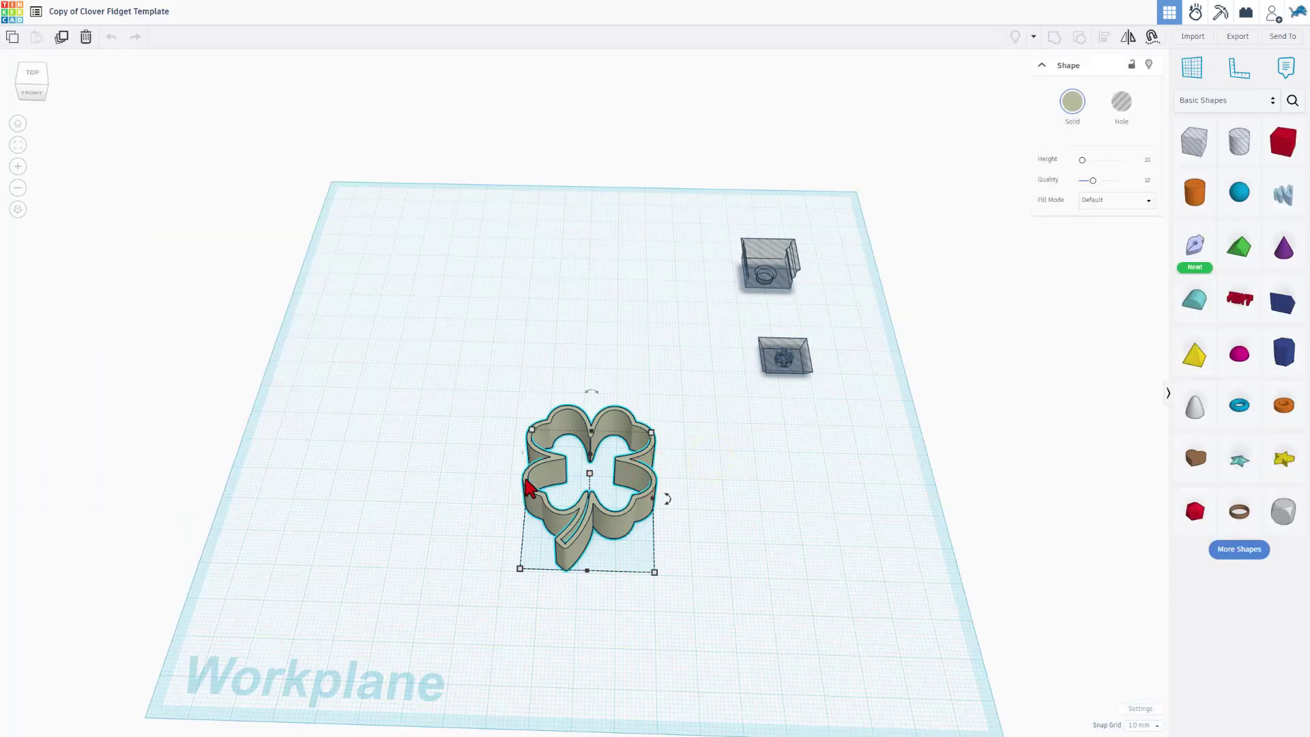
right_click_drag(530, 489, 550, 541)
key("alt+Tab")
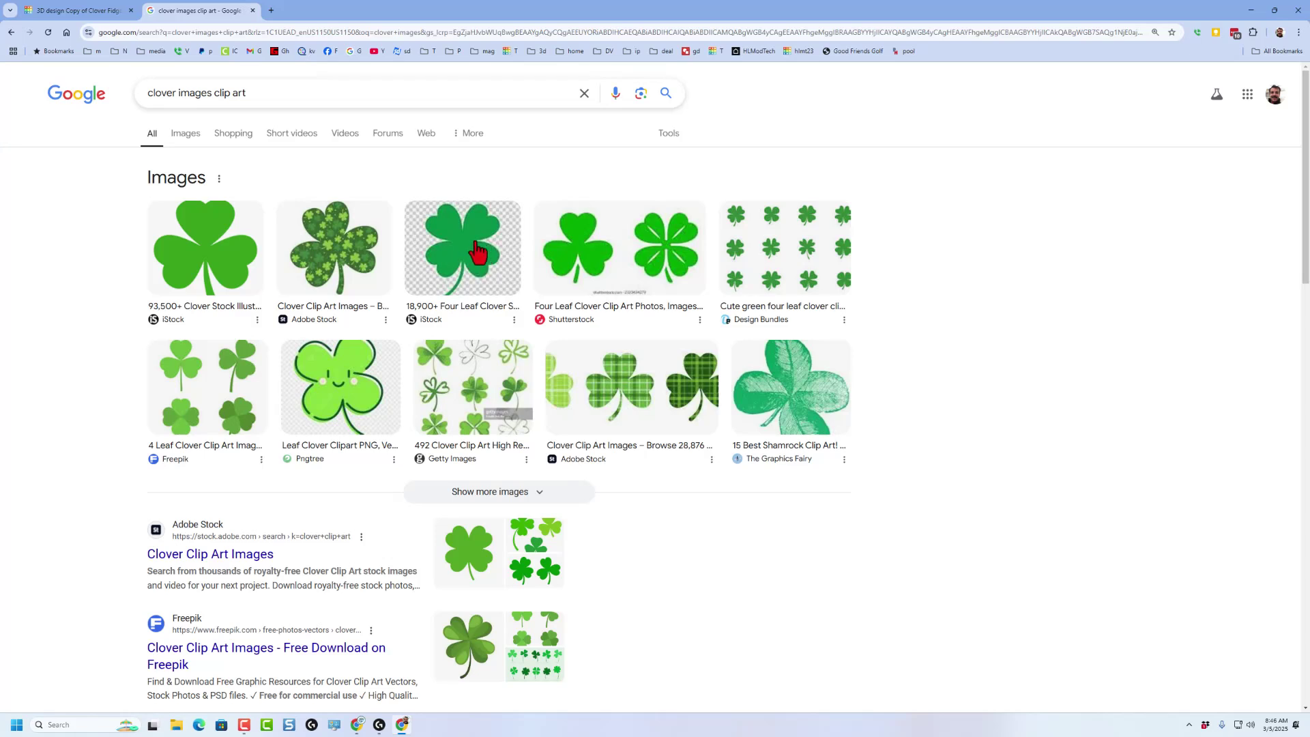
Go to picsvg.com in a new browser tab
left_click(272, 12)
left_click(276, 31)
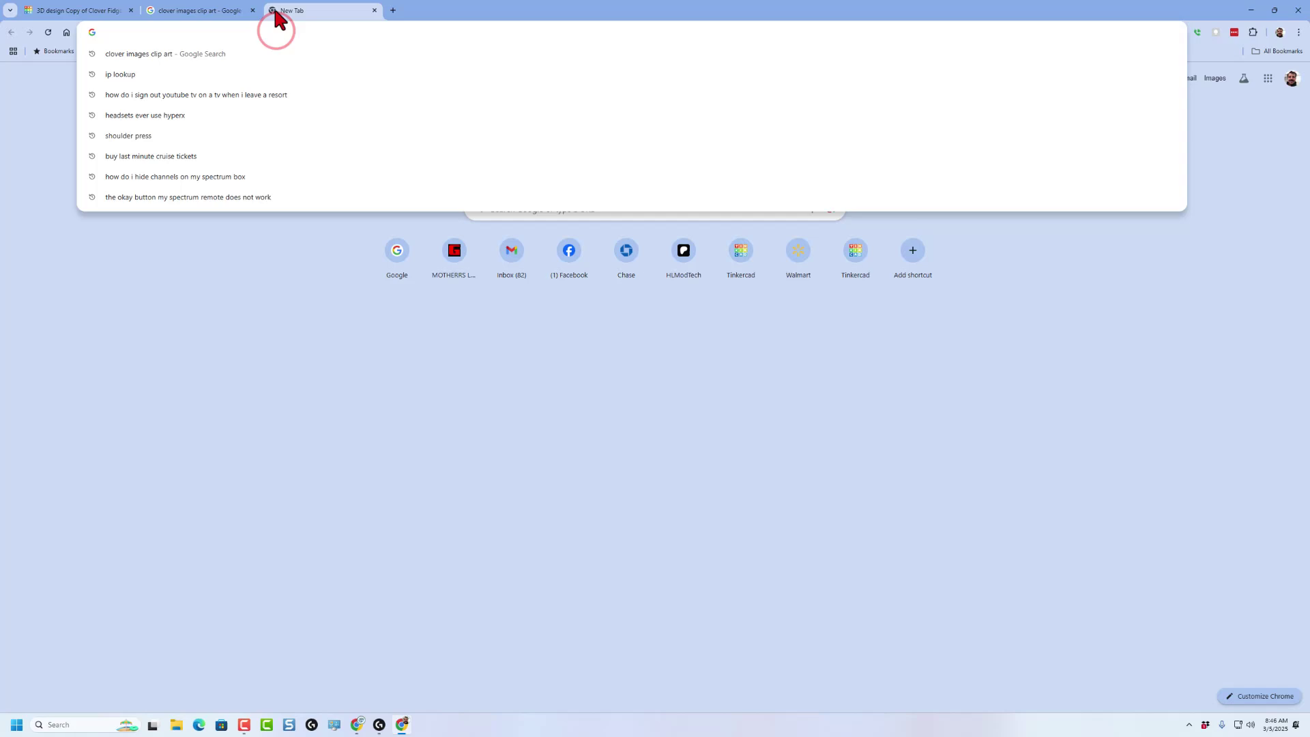
type("picsvg.com")
key("Return")
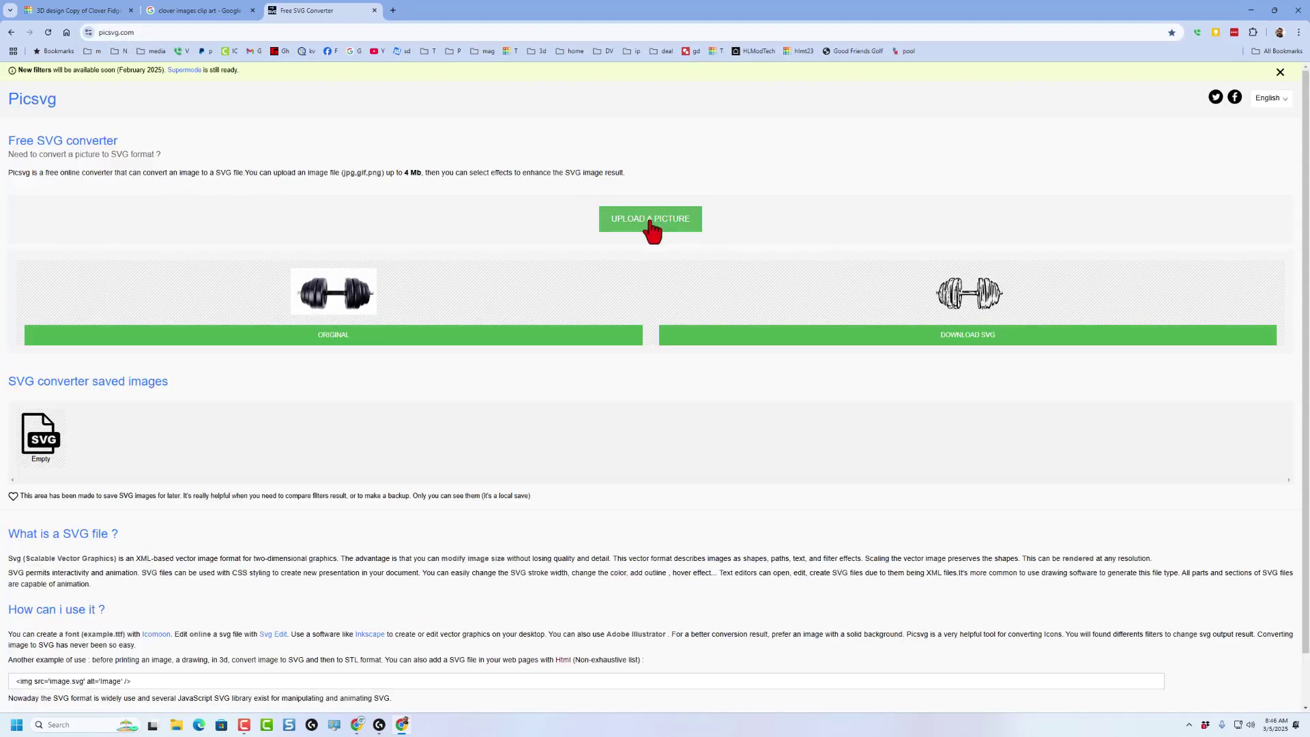
Convert the four-leaf clover screenshot with the Internal 2 filter and save the SVG to Downloads
left_click(651, 220)
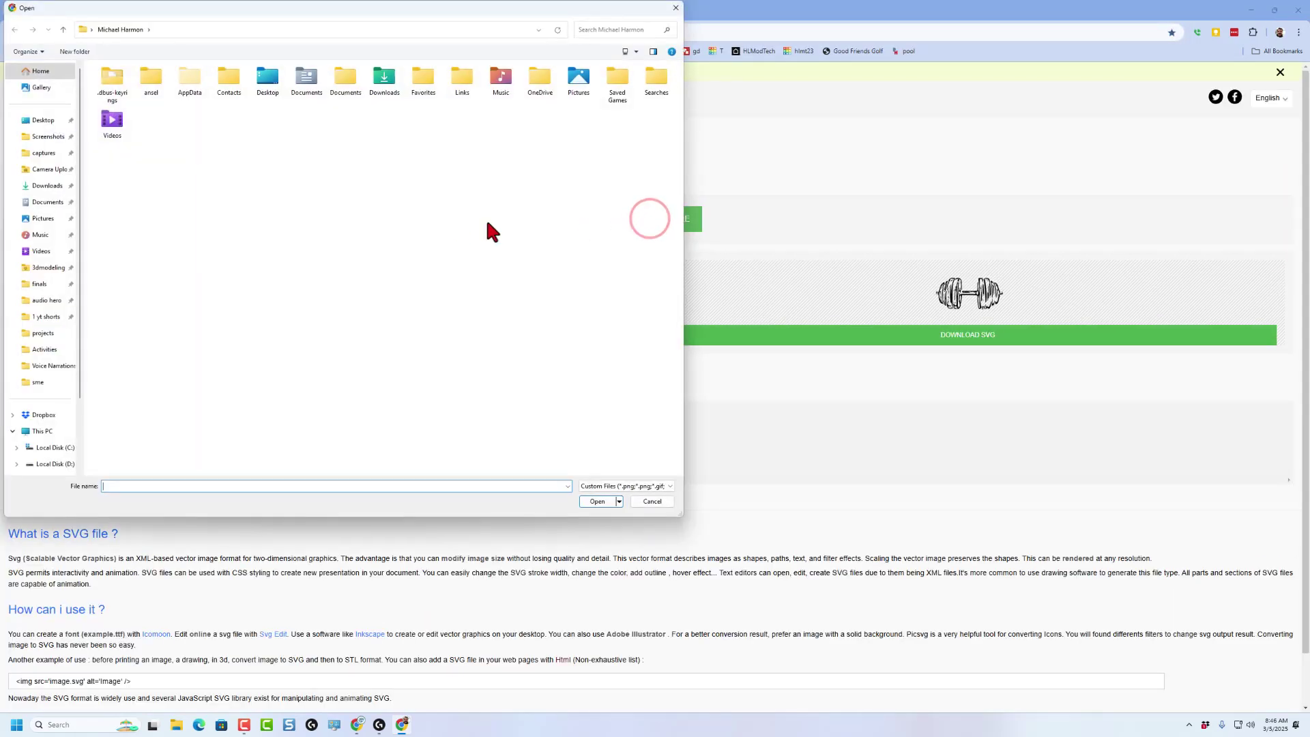
left_click(48, 136)
left_click(118, 396)
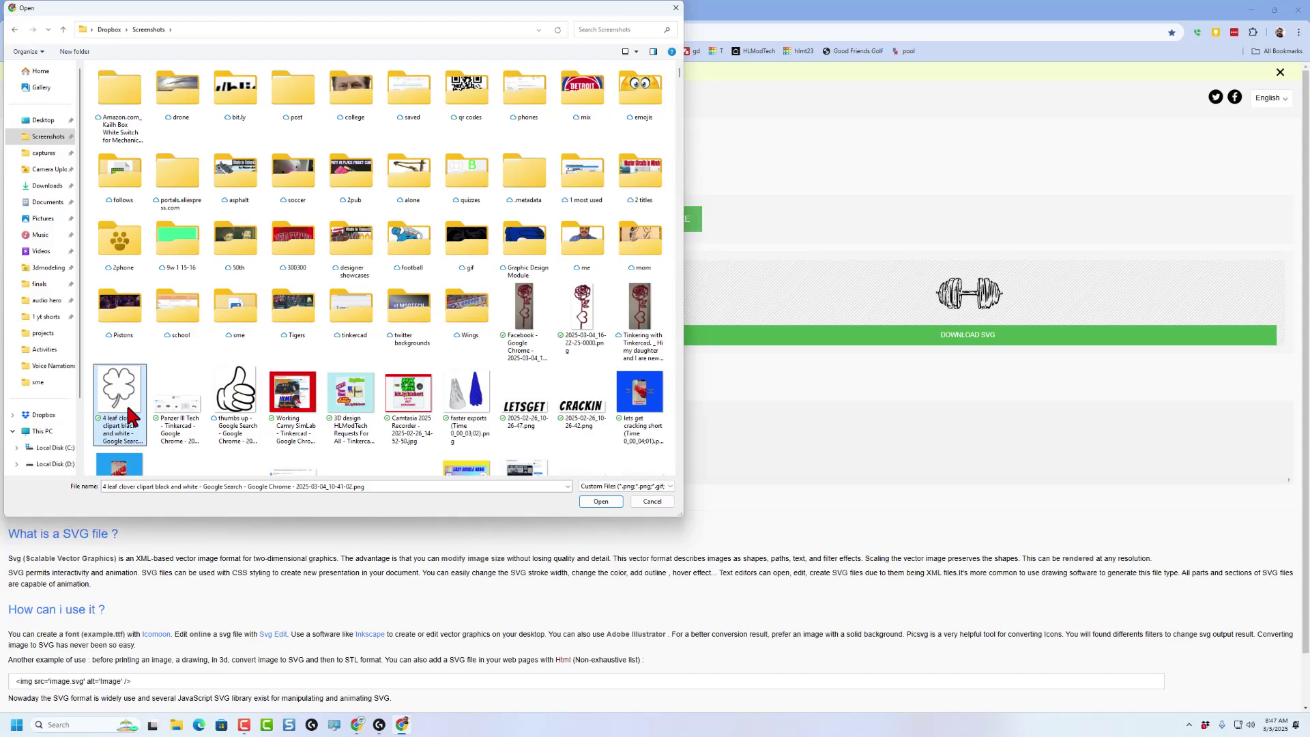
left_click(611, 501)
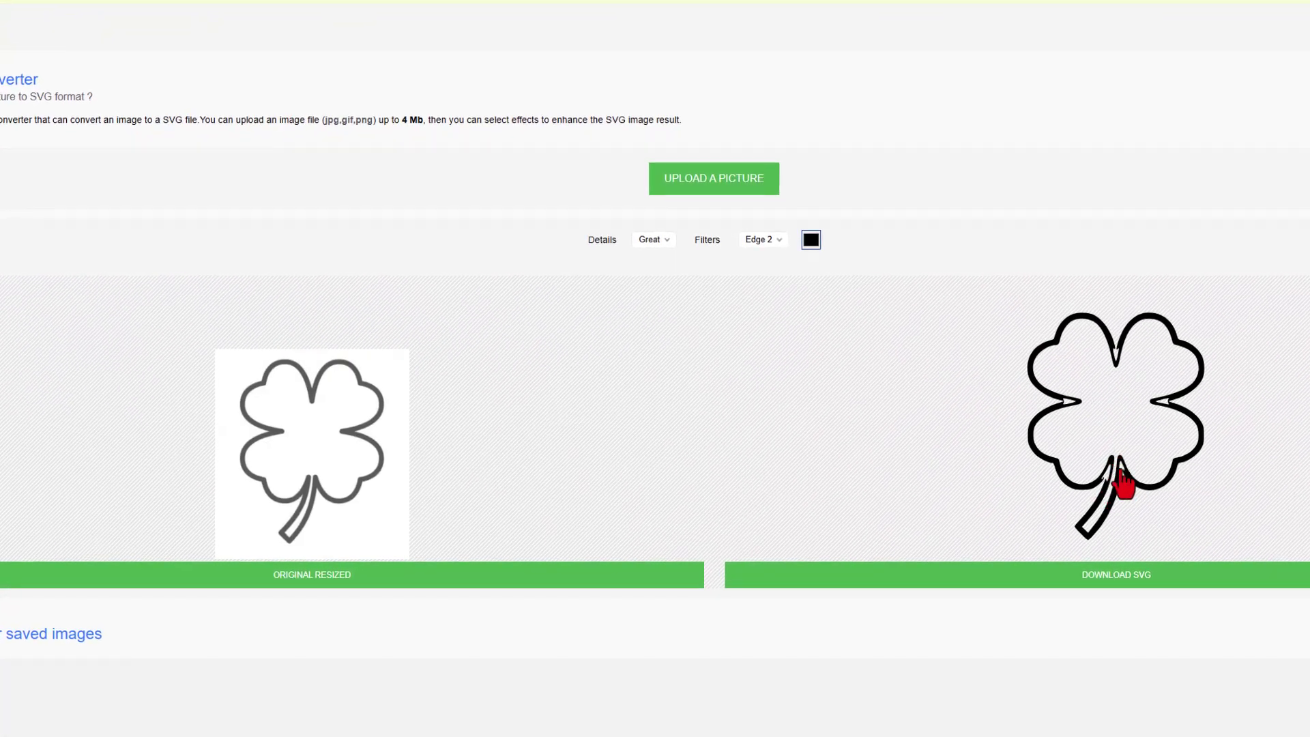
left_click(760, 240)
left_click(758, 335)
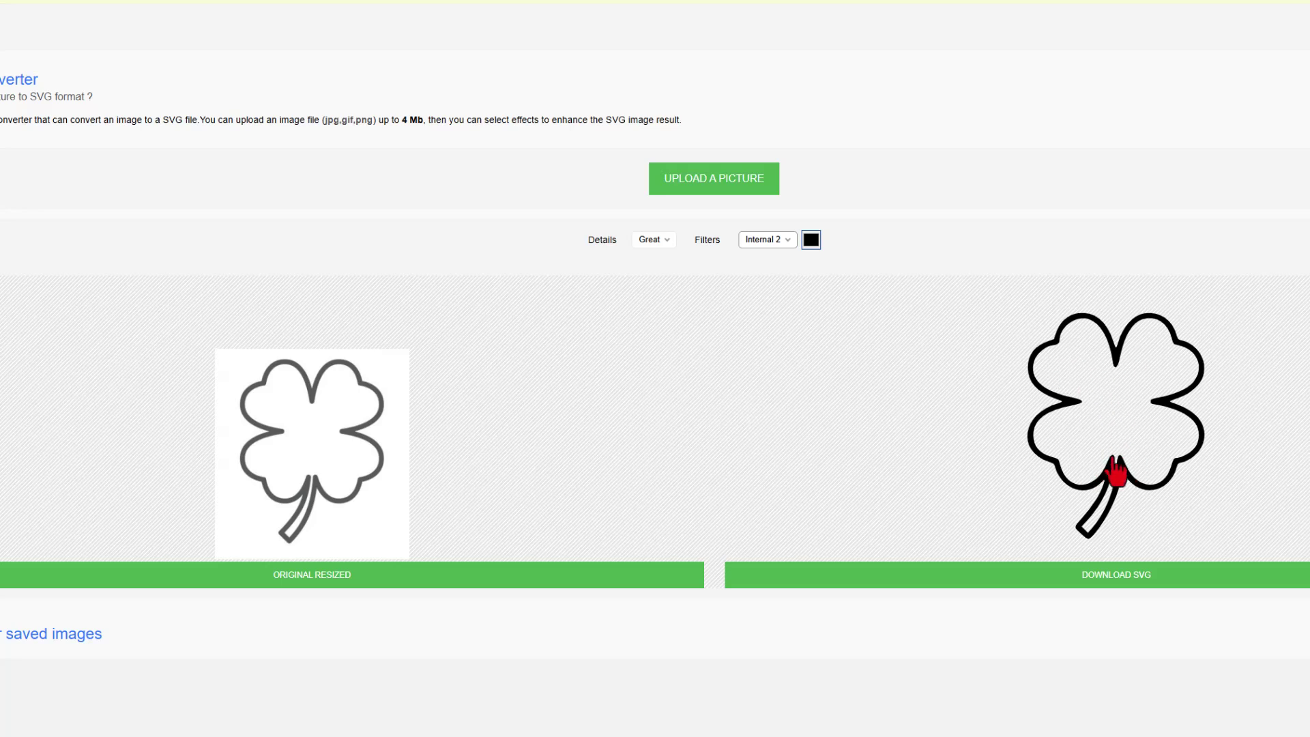
left_click(1104, 578)
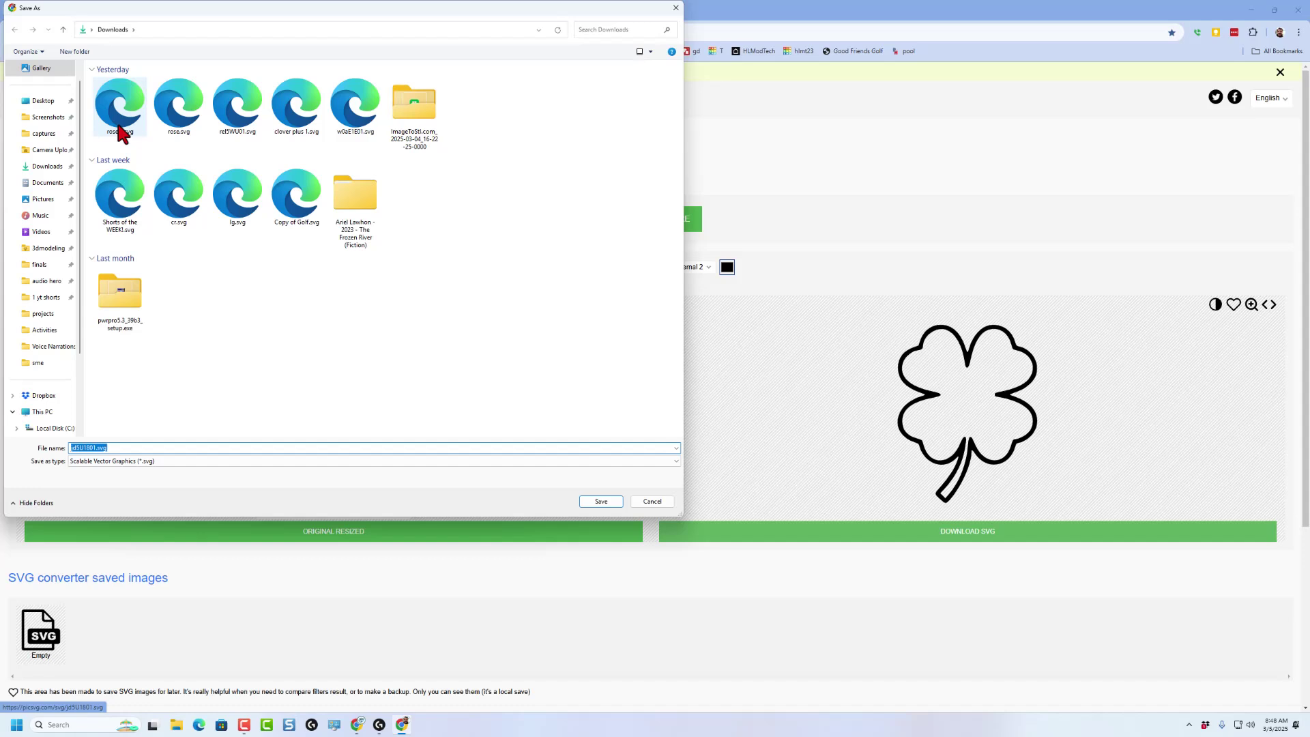
left_click(598, 502)
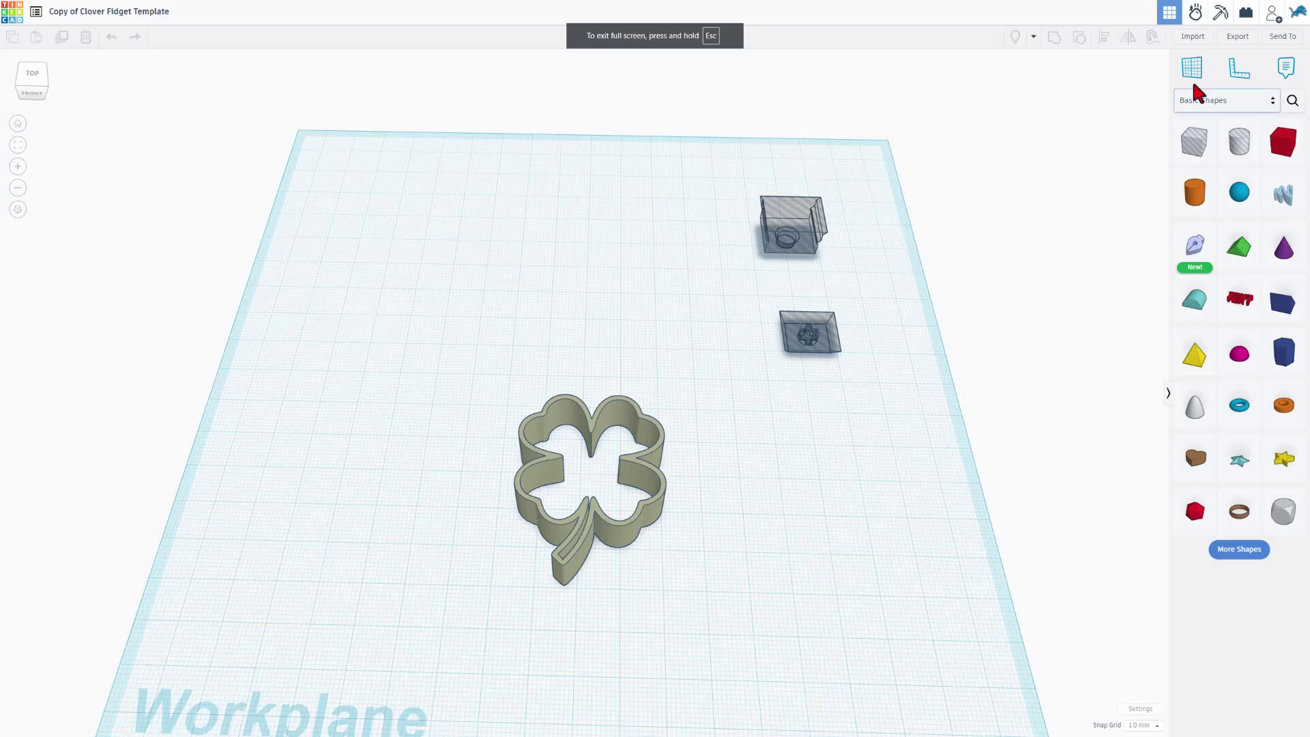
Import jd5U1801.svg centred on the artwork at 45 mm length
left_click(1193, 36)
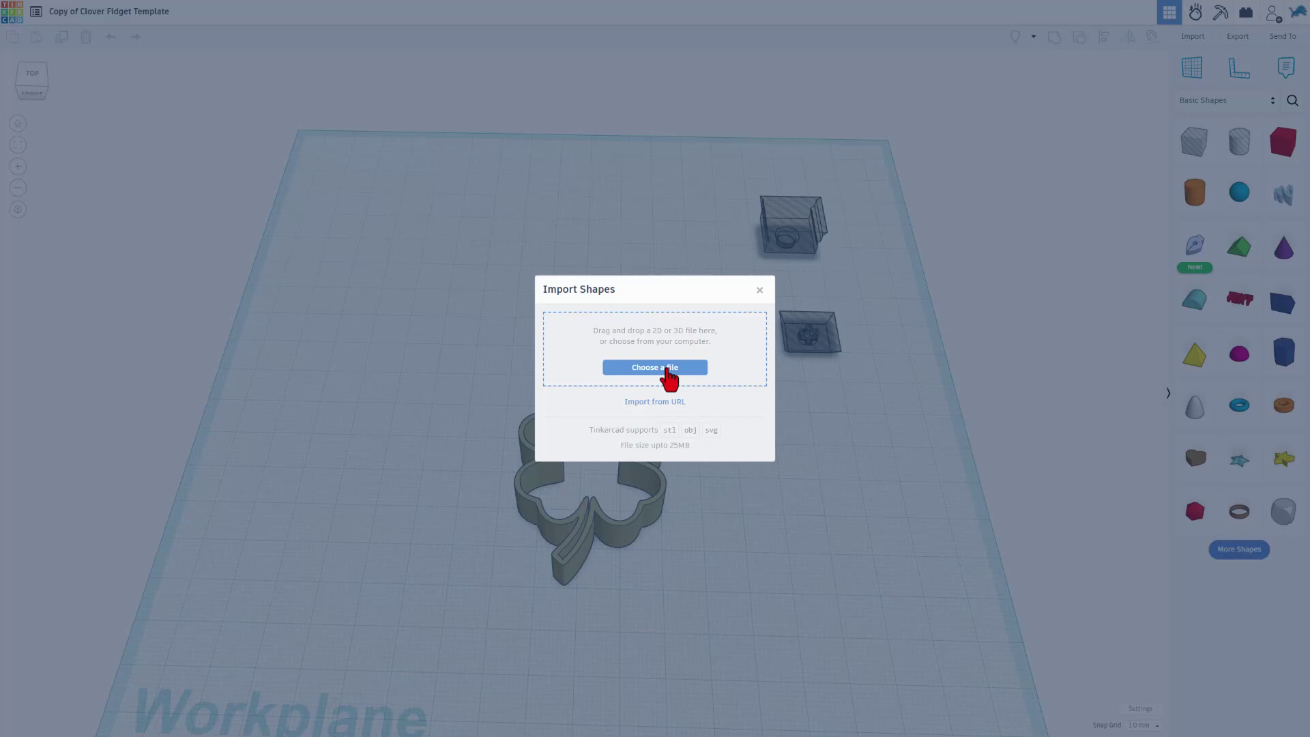
left_click(668, 368)
double_click(122, 112)
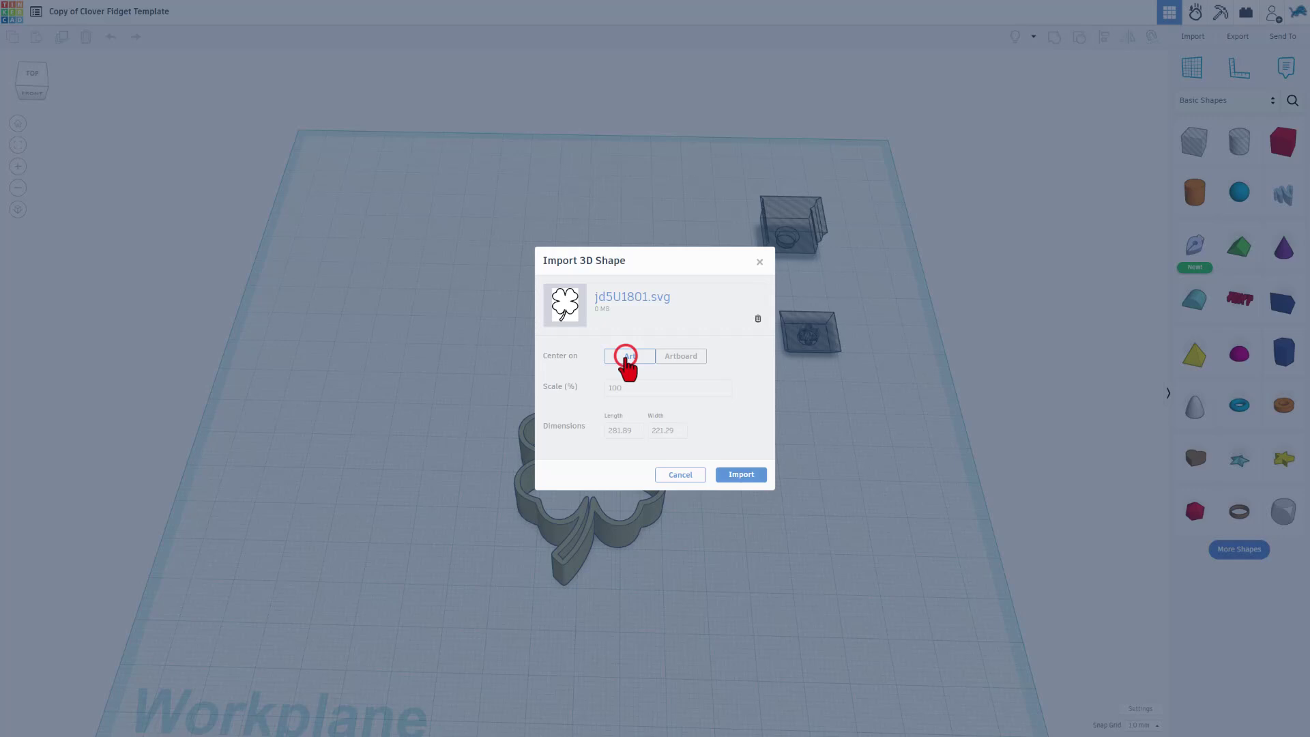
left_click(625, 360)
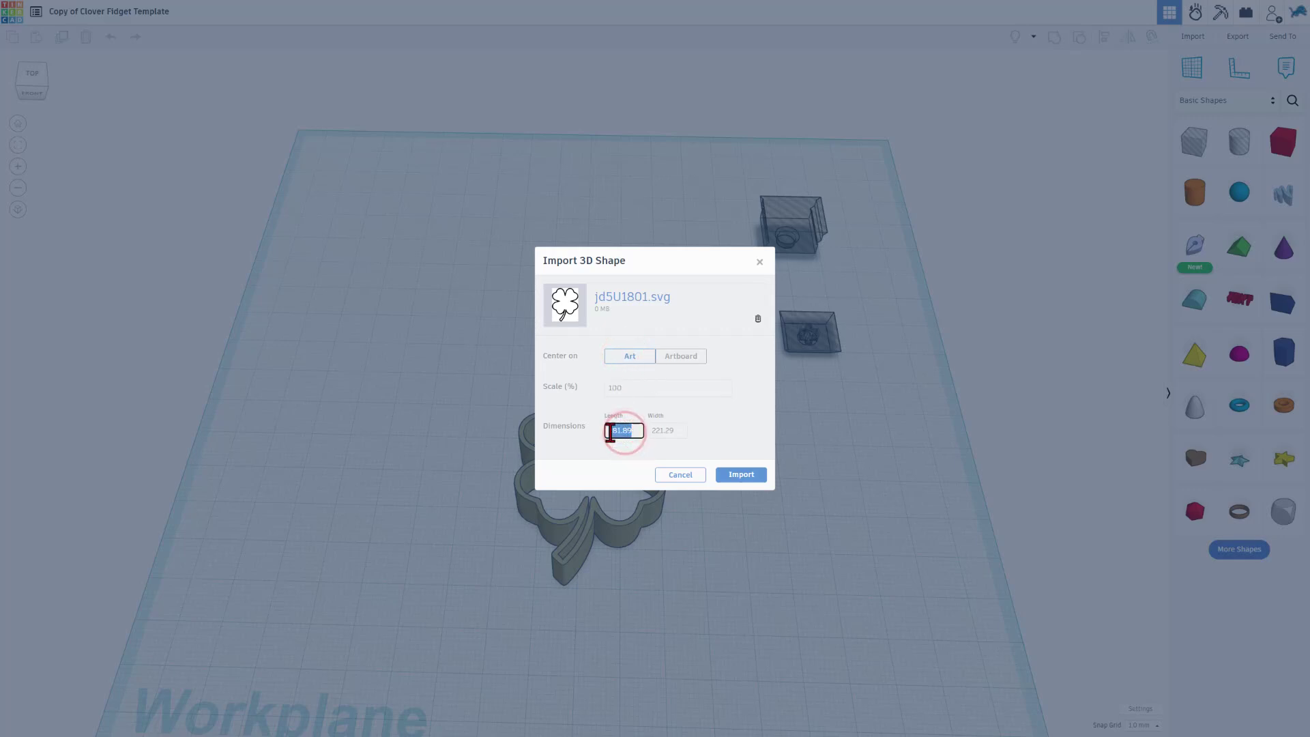
key("BackSpace")
type("45")
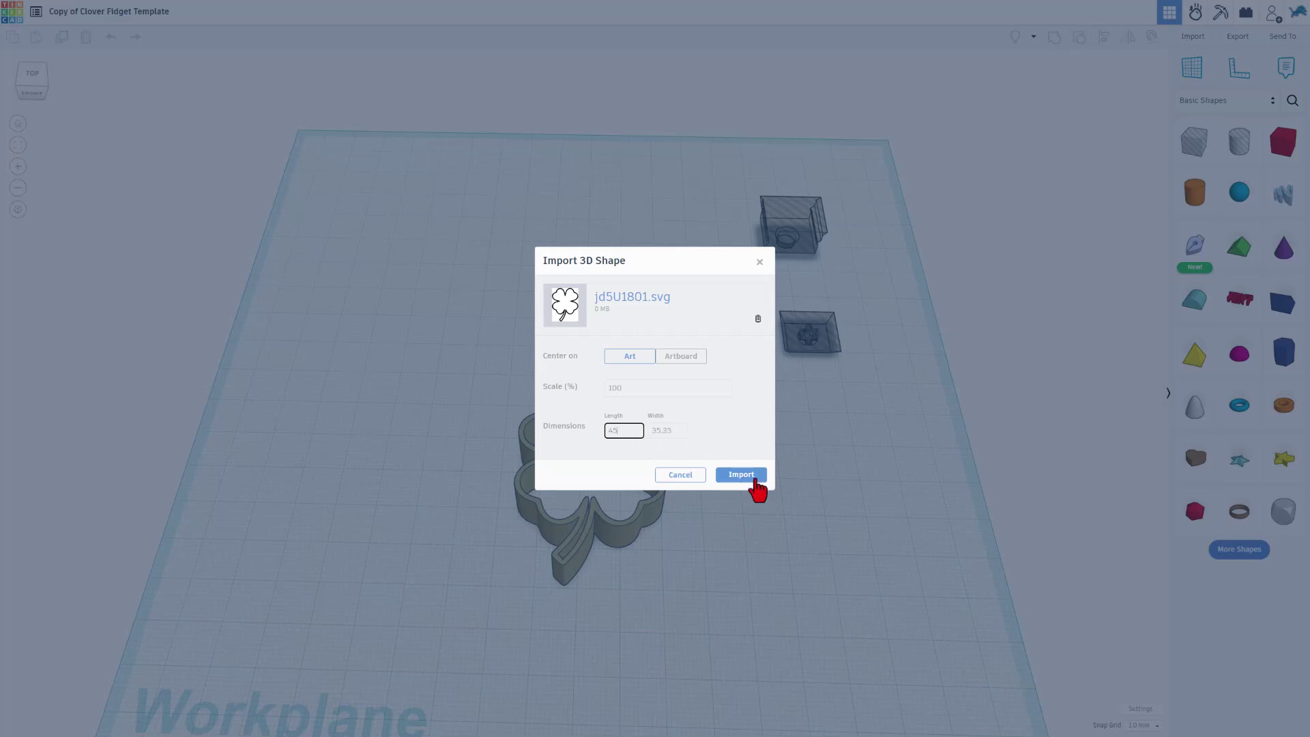
left_click(752, 477)
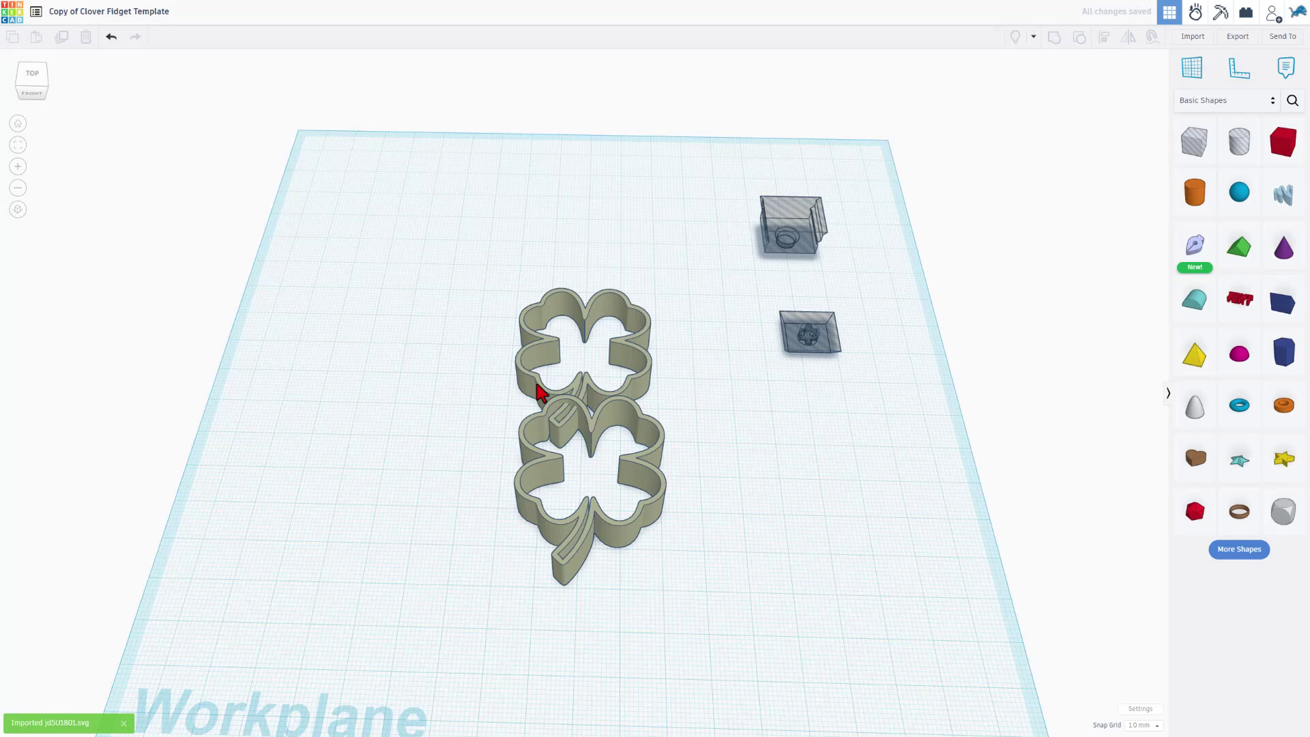
Drag the duplicate clover aside and delete it
left_click_drag(539, 393, 389, 384)
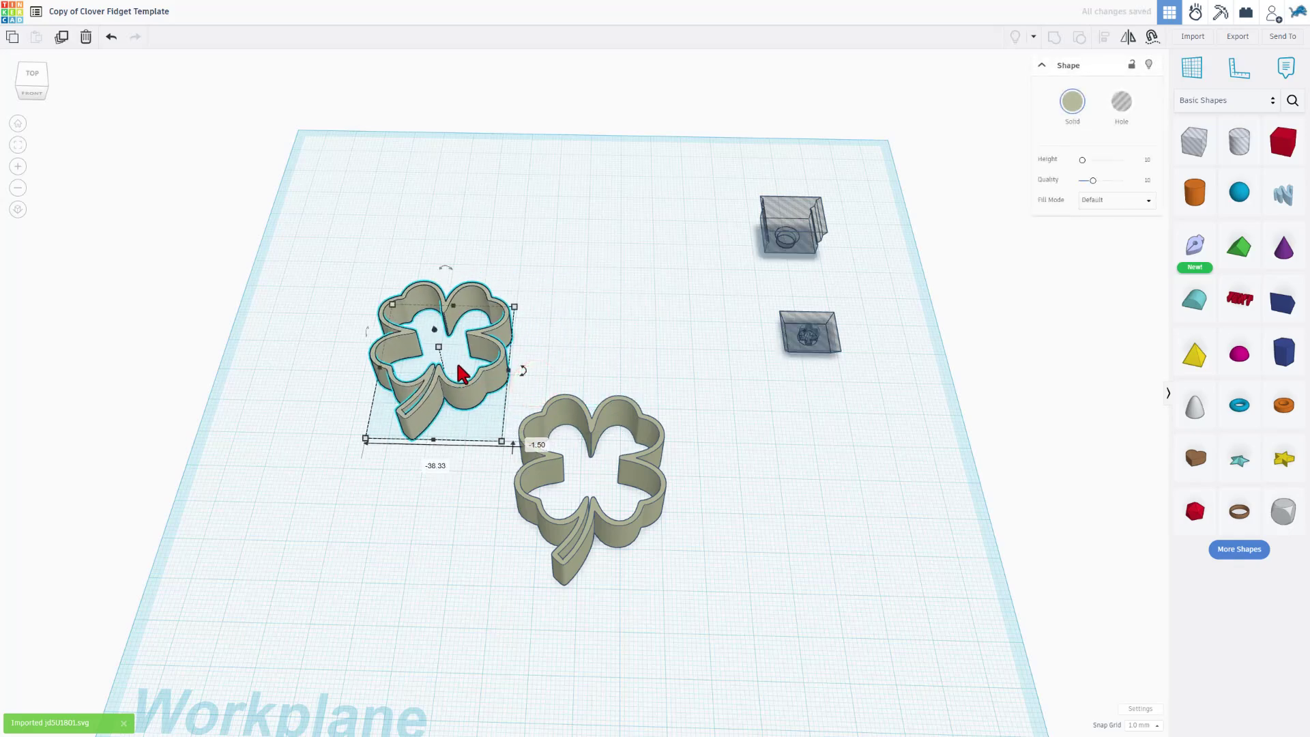
left_click(497, 381)
key("Delete")
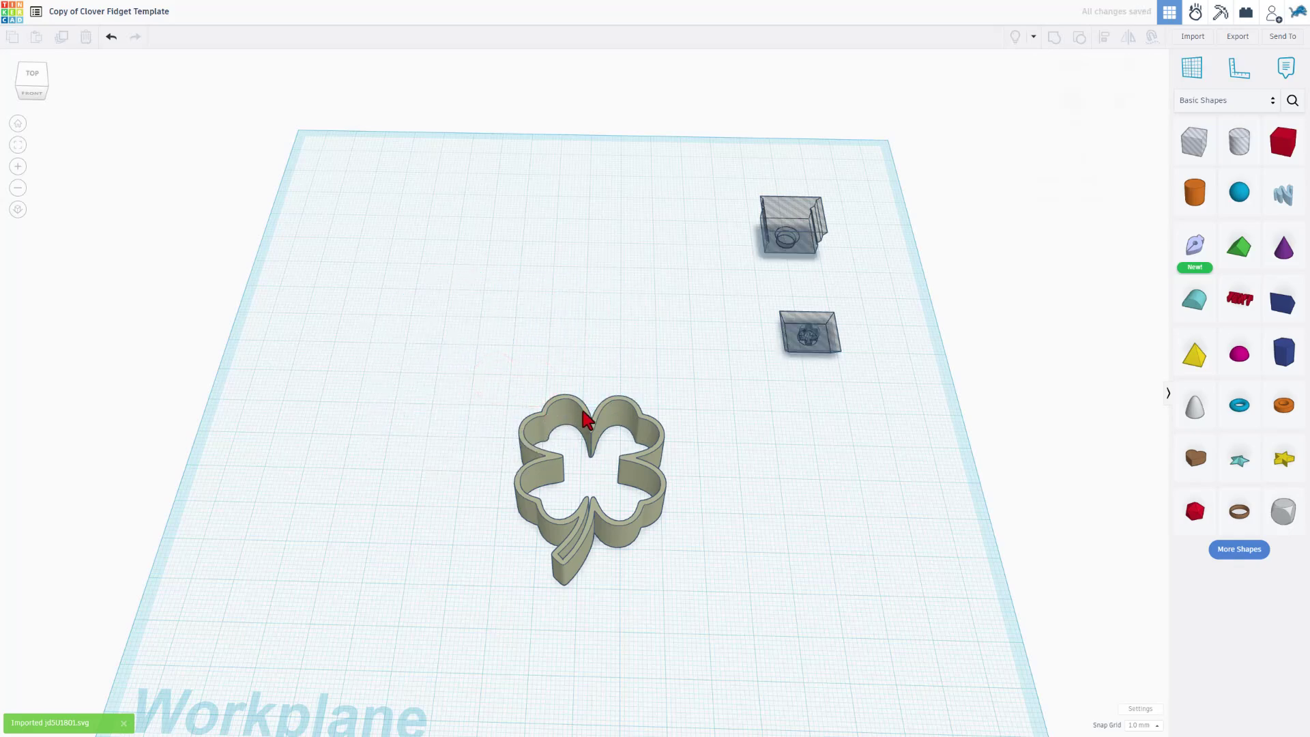
Set the clover's Fill Mode to Silhouette so it is solid
left_click(583, 409)
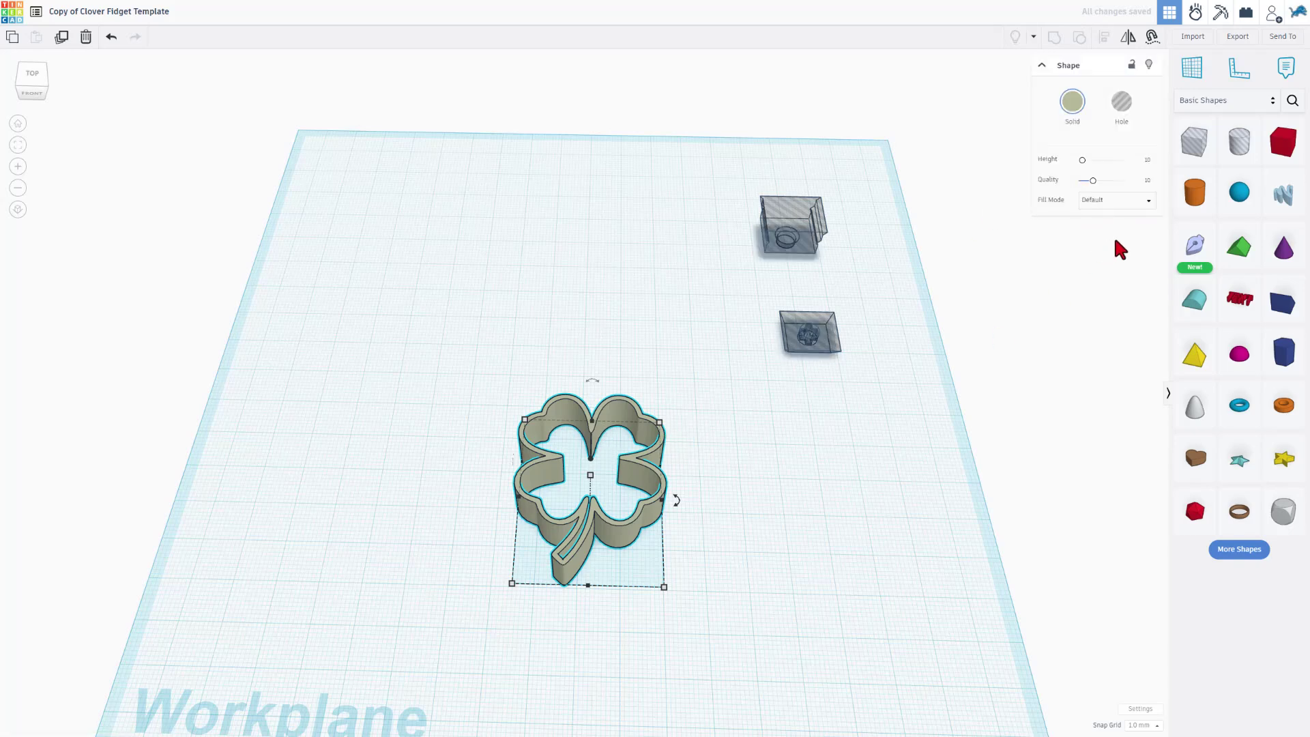
left_click(1099, 206)
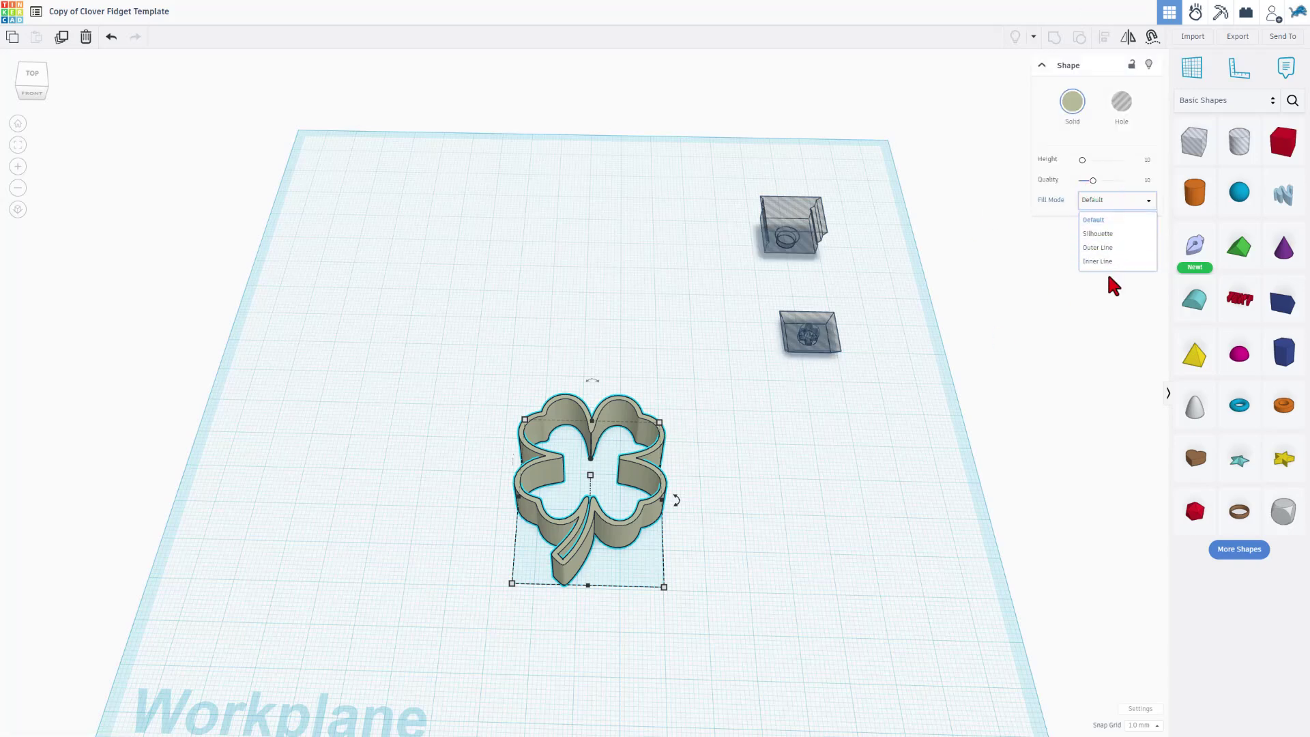
left_click(1029, 265)
left_click(595, 433)
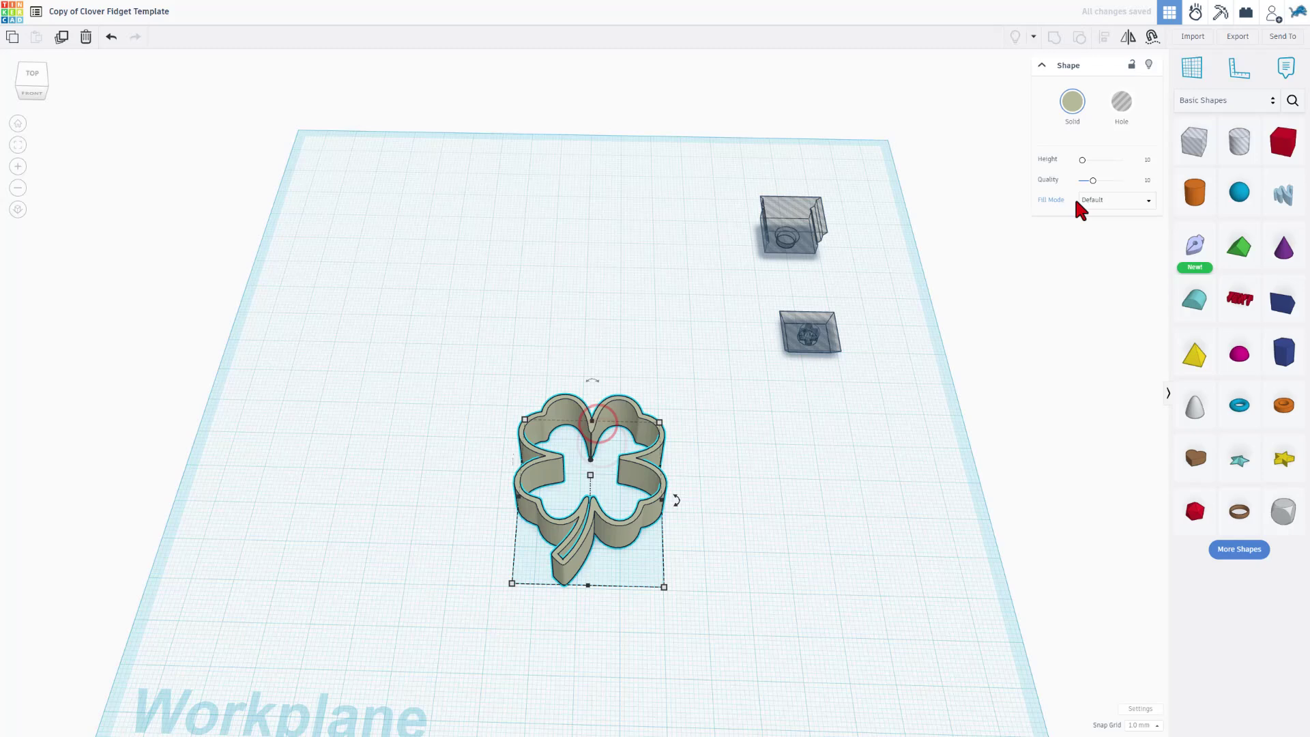
left_click(1092, 199)
left_click(1098, 233)
right_click_drag(853, 546, 808, 617)
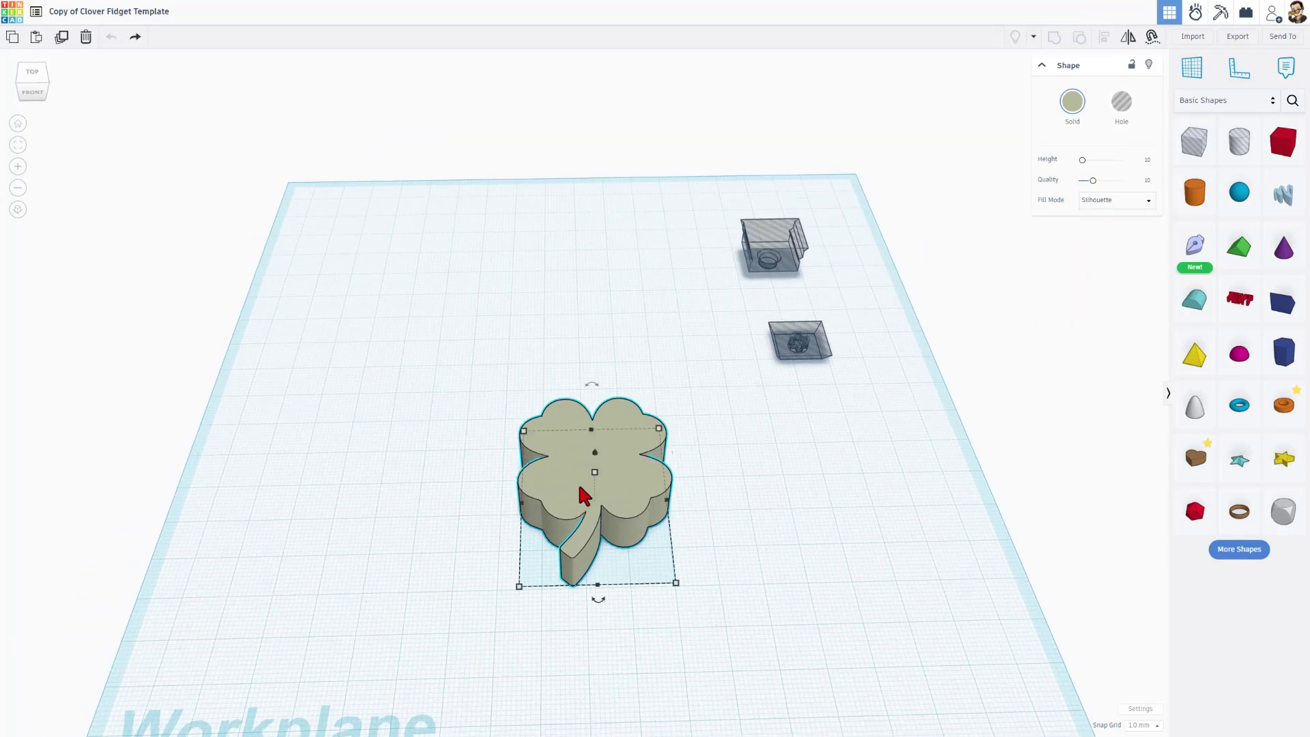
Duplicate the clover and give the copy Outer Line fill, Round corners and quality 24
left_click(635, 486)
key("ctrl+d")
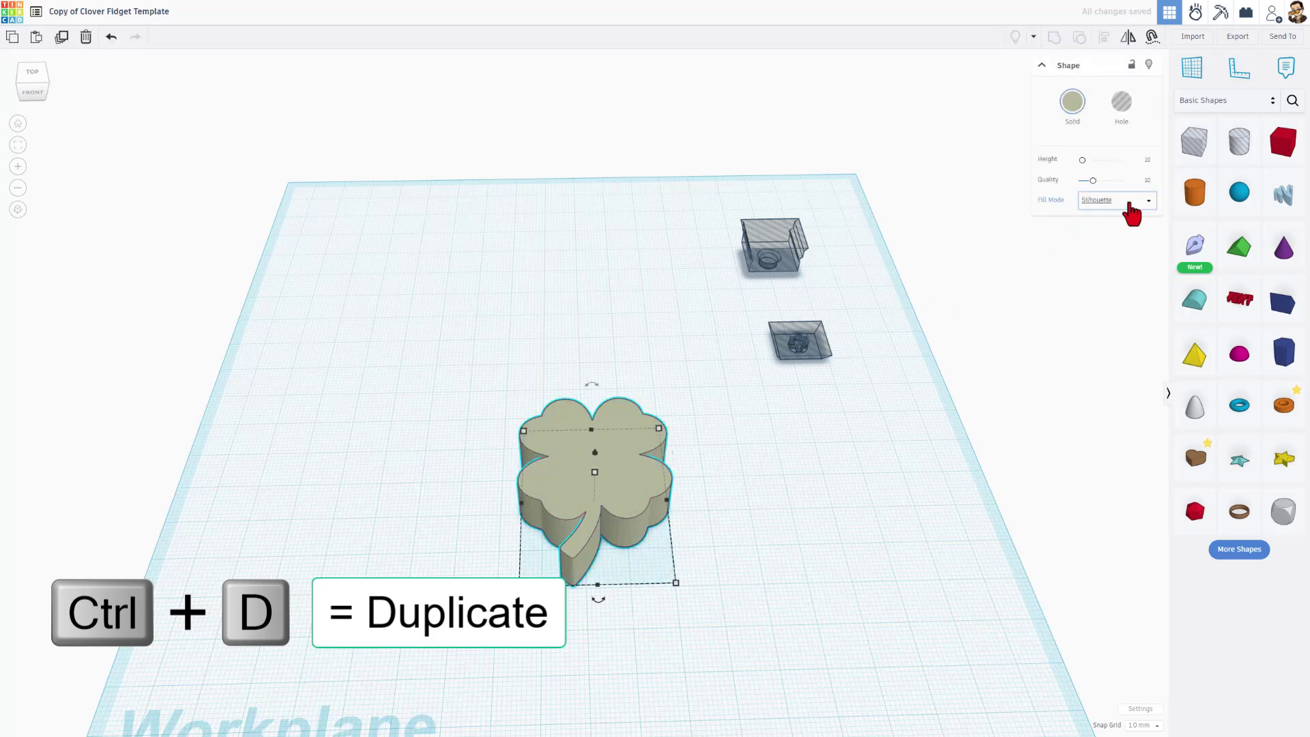
left_click(1129, 199)
left_click(1100, 248)
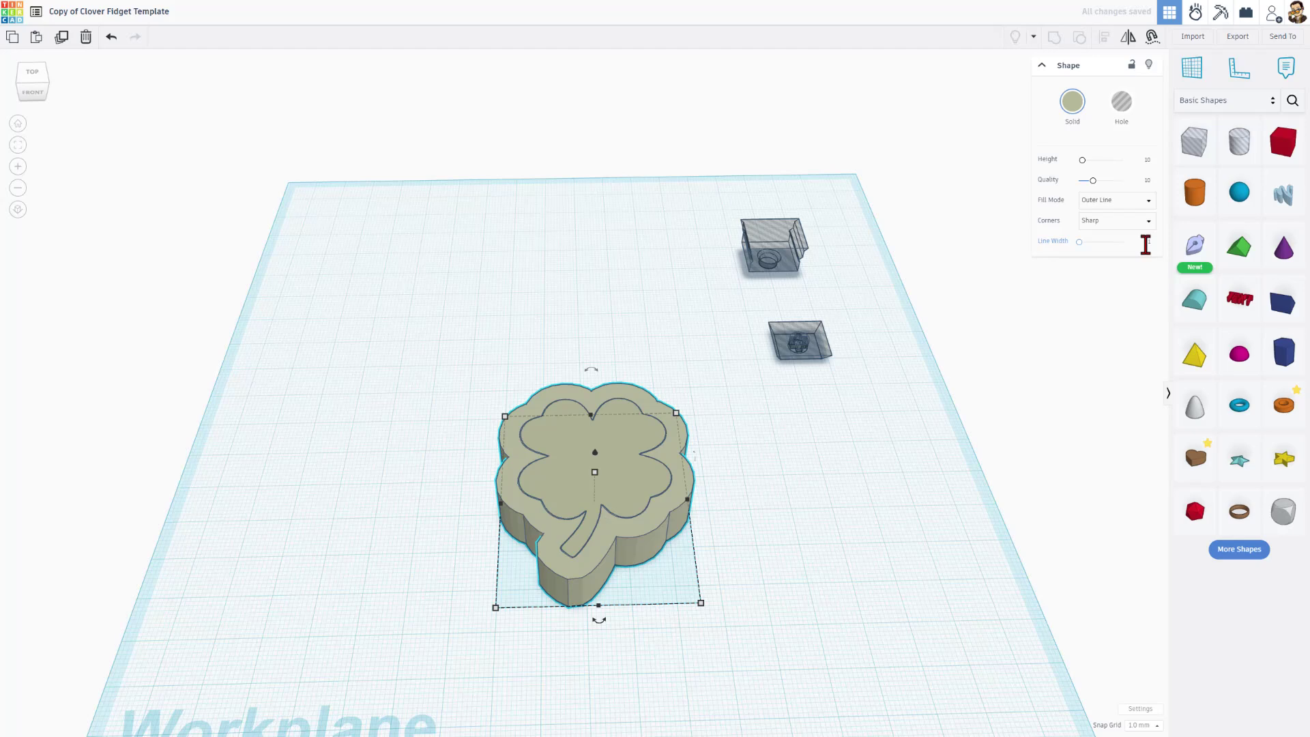
left_click(1120, 222)
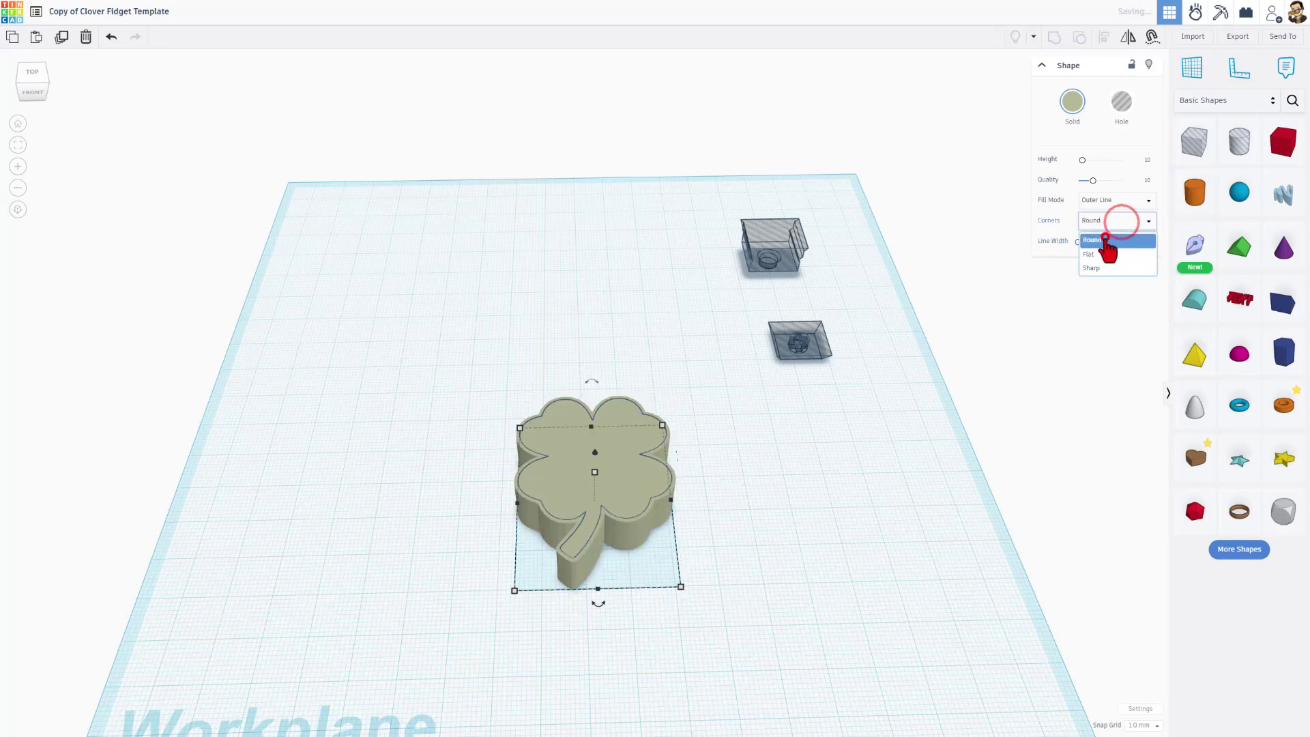
left_click(1106, 239)
left_click_drag(1093, 180, 1161, 182)
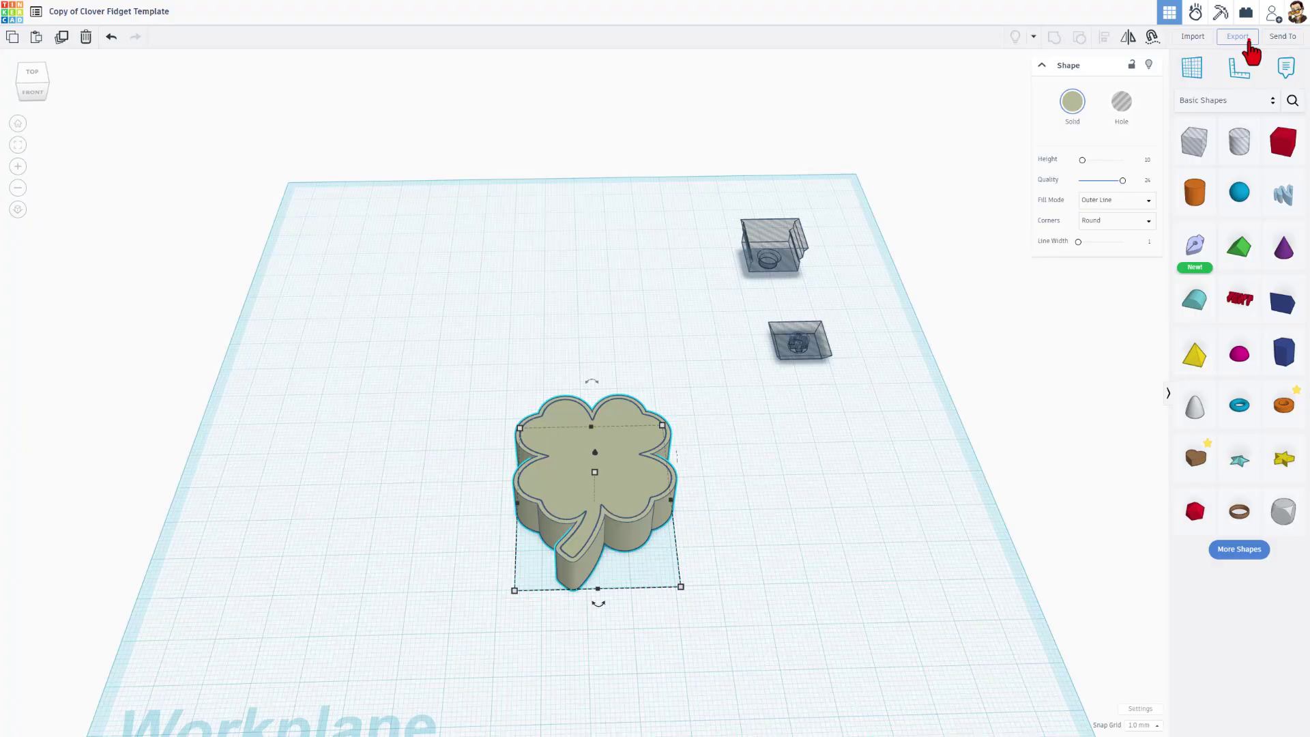
Export the solid clover as an SVG into Downloads
left_click(1249, 42)
left_click(603, 473)
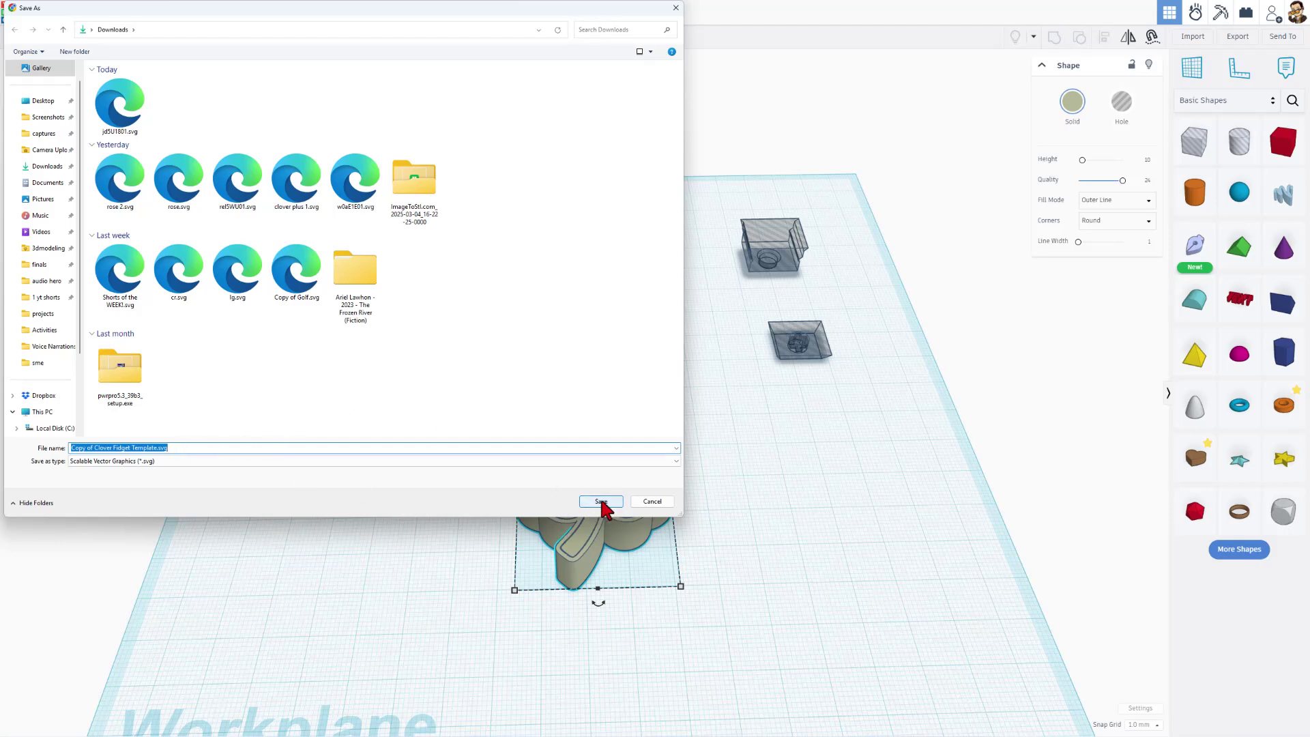
left_click(601, 503)
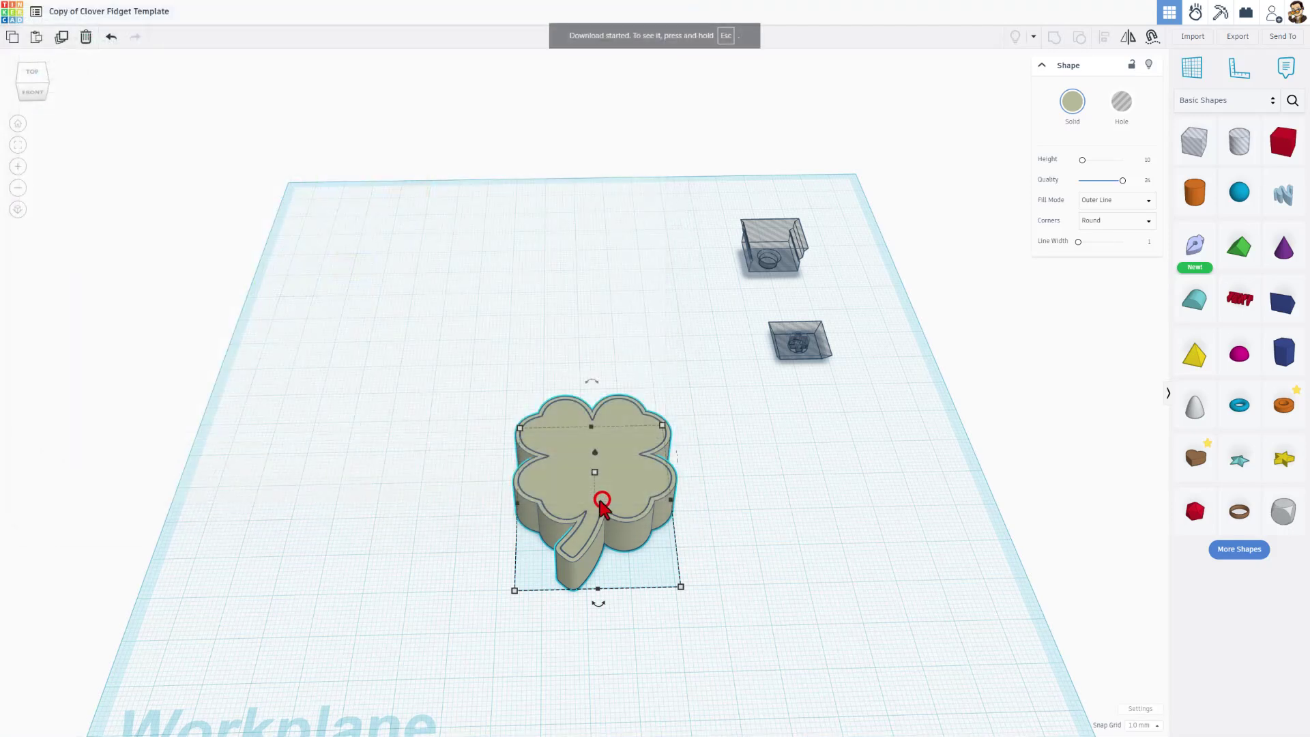
Import Copy of Clover Fidget Template.svg into the design
left_click(791, 505)
left_click(1192, 36)
left_click(666, 369)
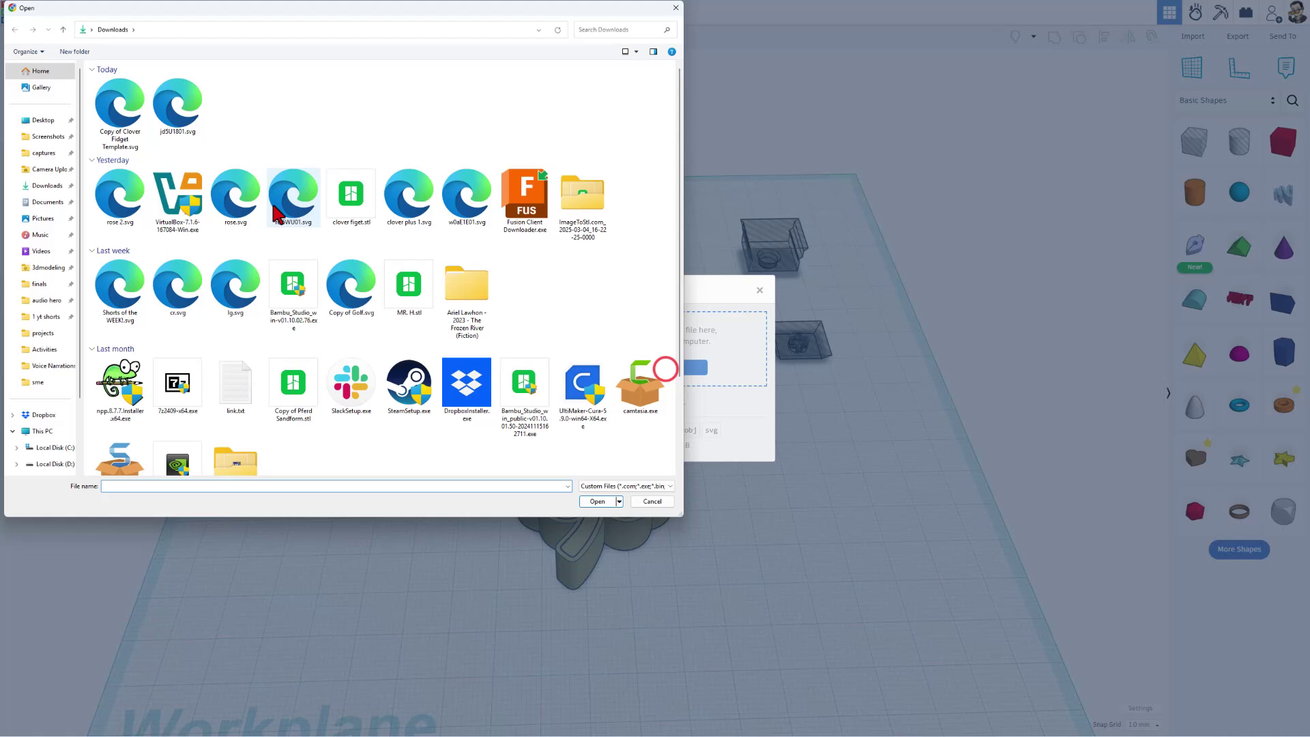
double_click(117, 109)
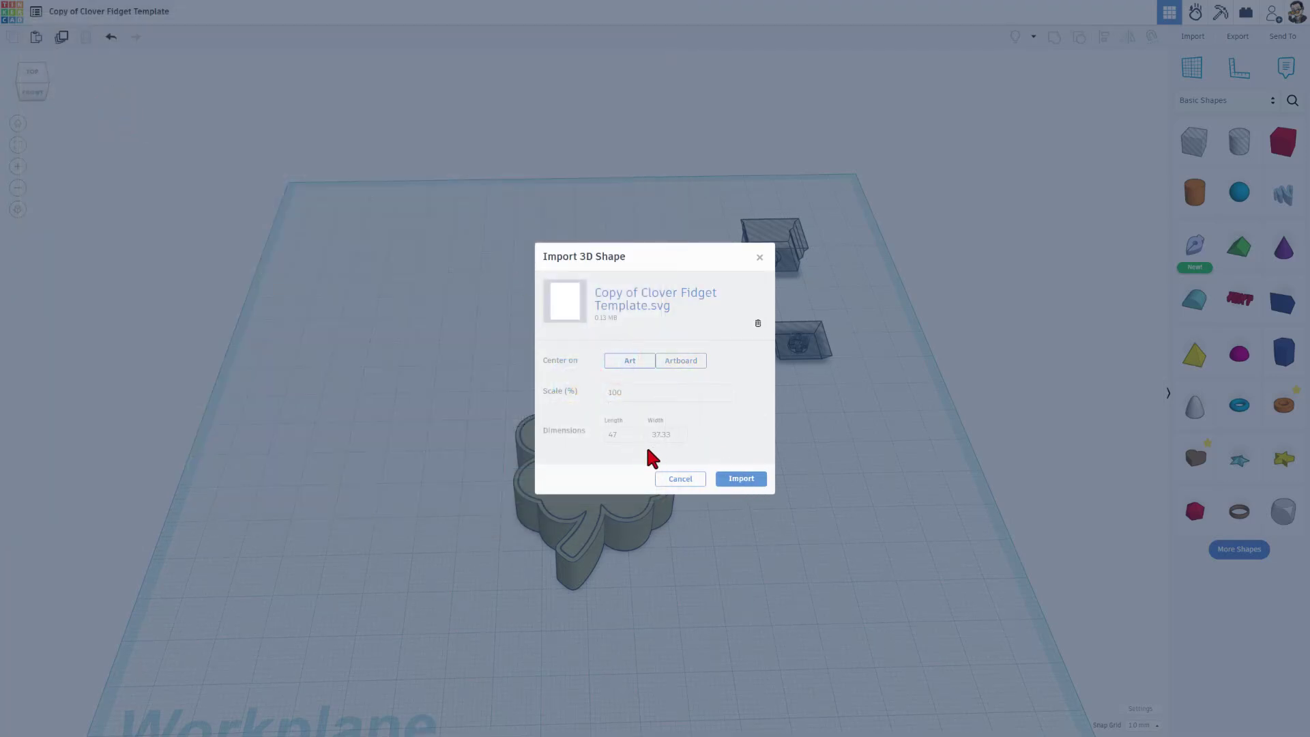
left_click(741, 480)
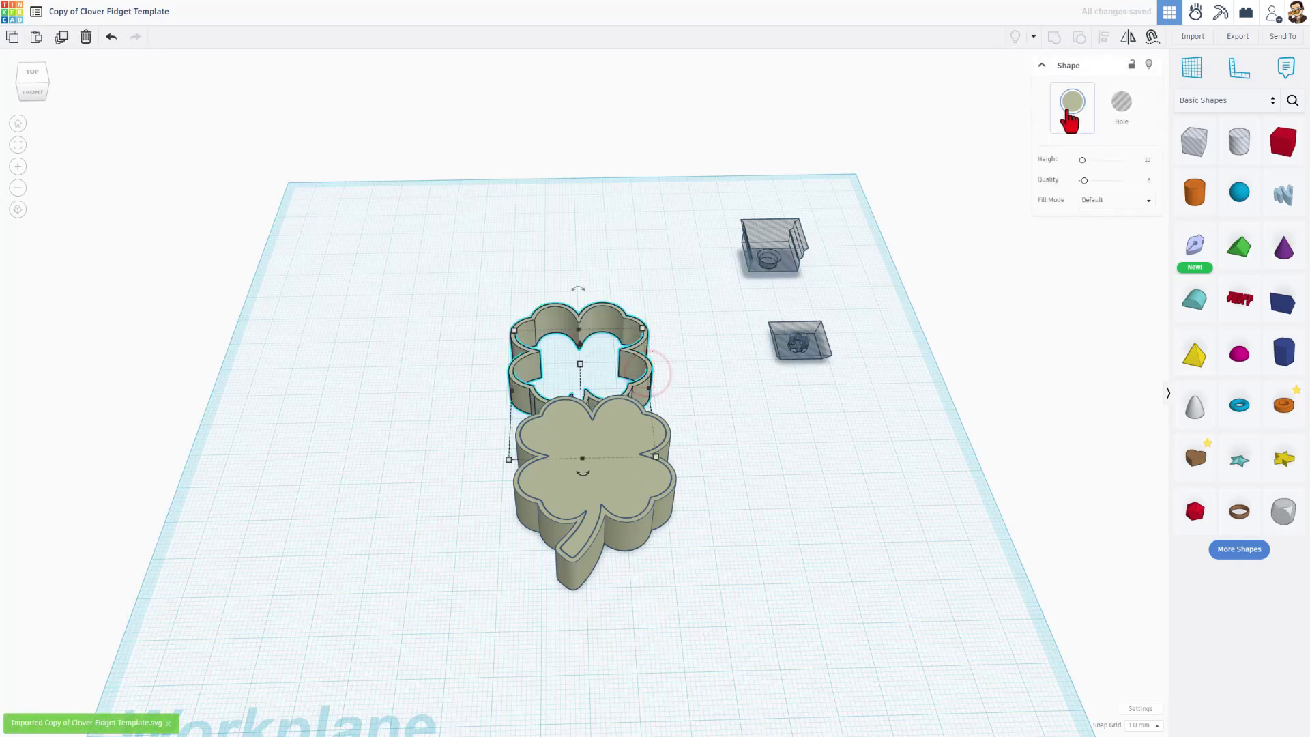
Colour the imported clover outline bright red
left_click(1070, 123)
left_click(996, 200)
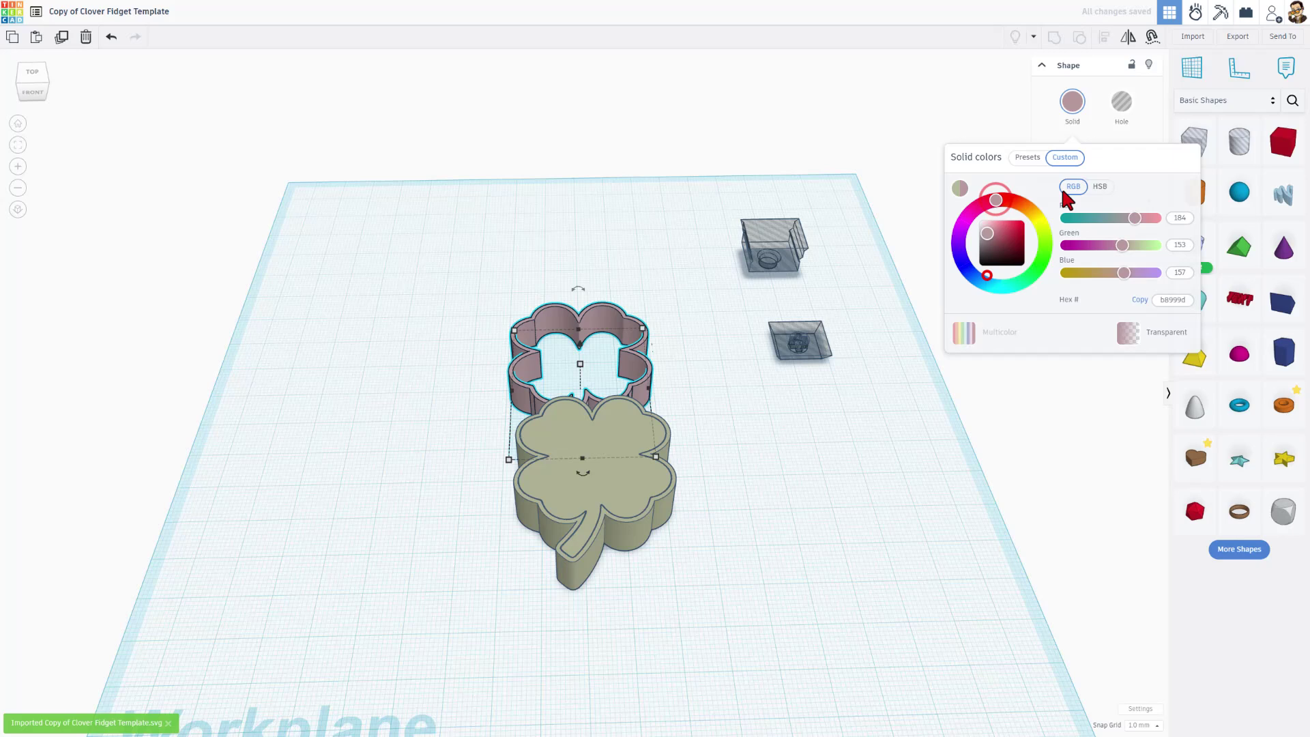
left_click(997, 236)
Move the red outline onto the tan clover and align them front-to-back and side-to-side
left_click(725, 342)
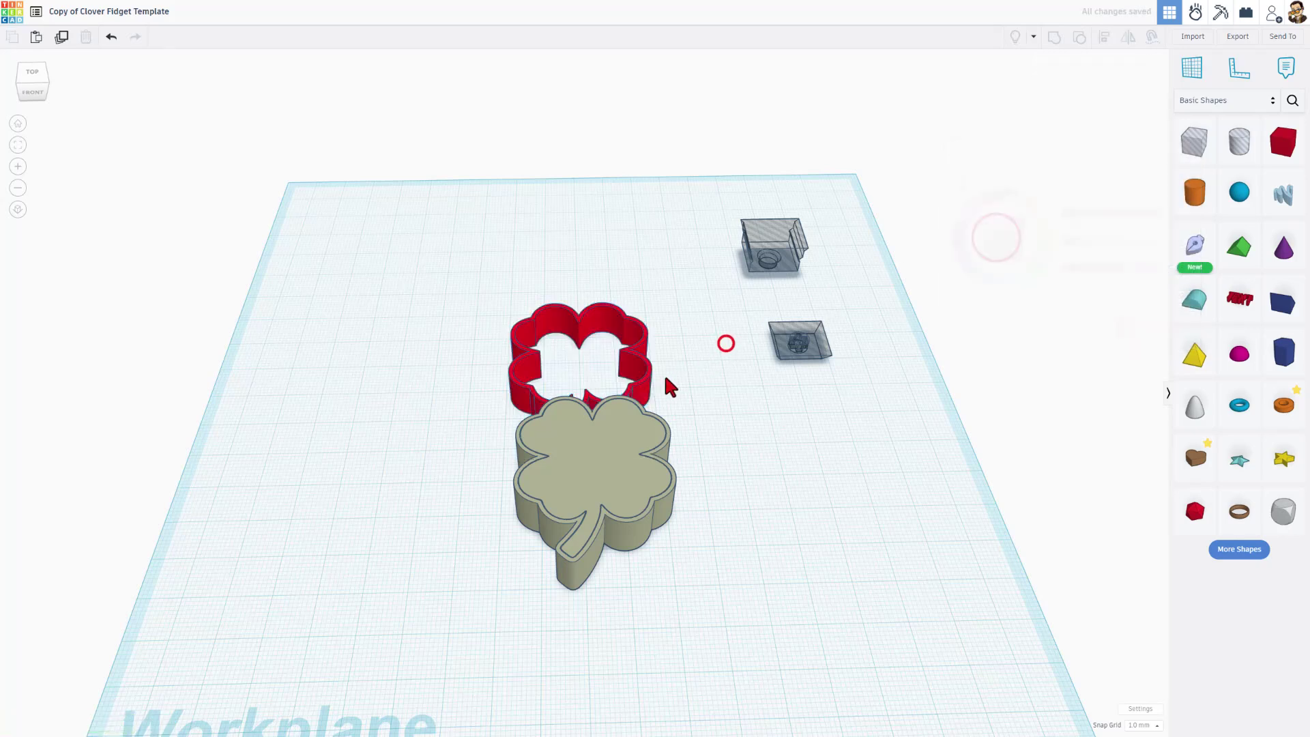
left_click_drag(637, 380, 551, 505)
key("l")
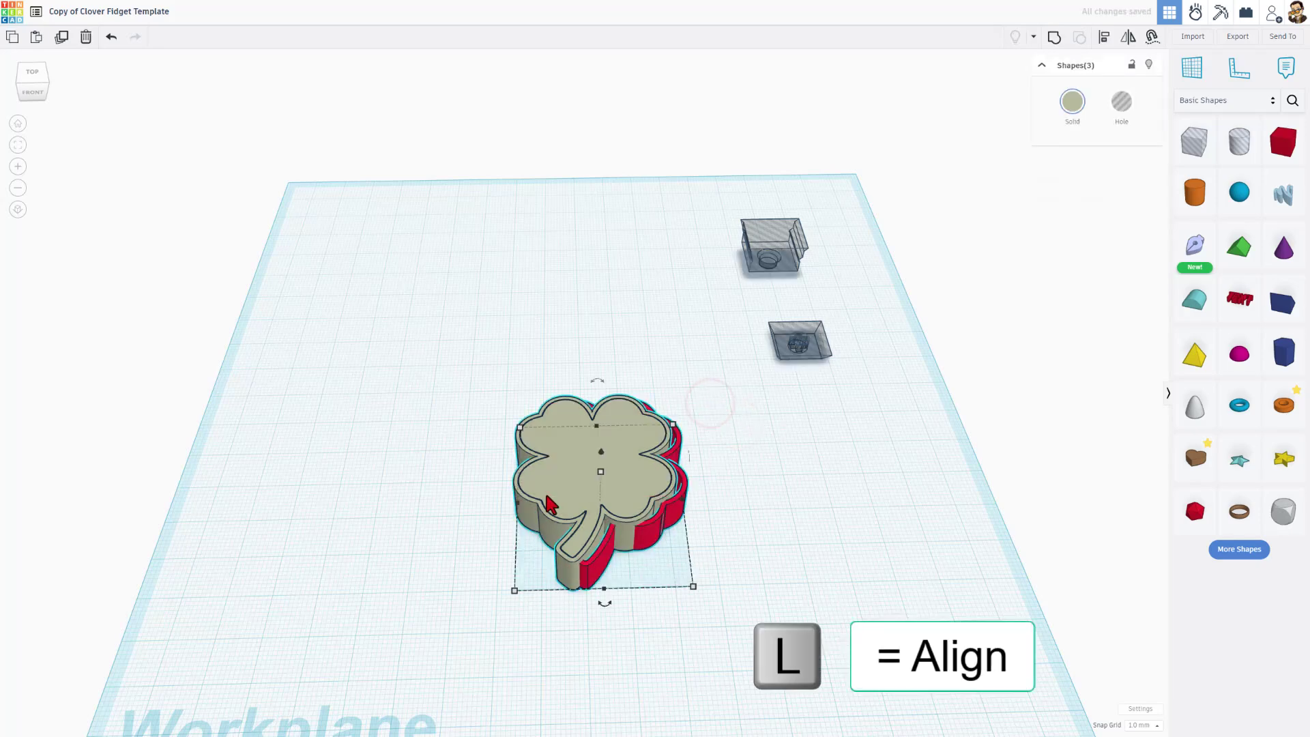
left_click(602, 601)
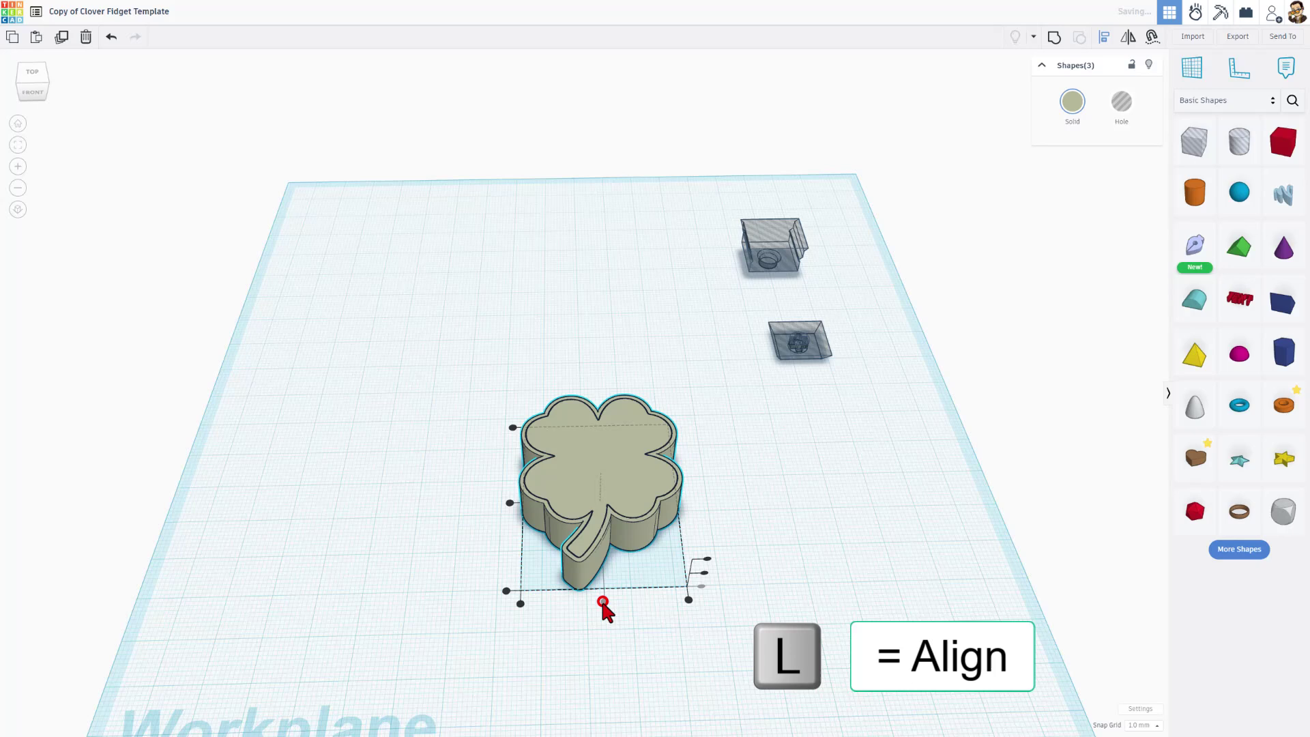
left_click(510, 505)
left_click(496, 512)
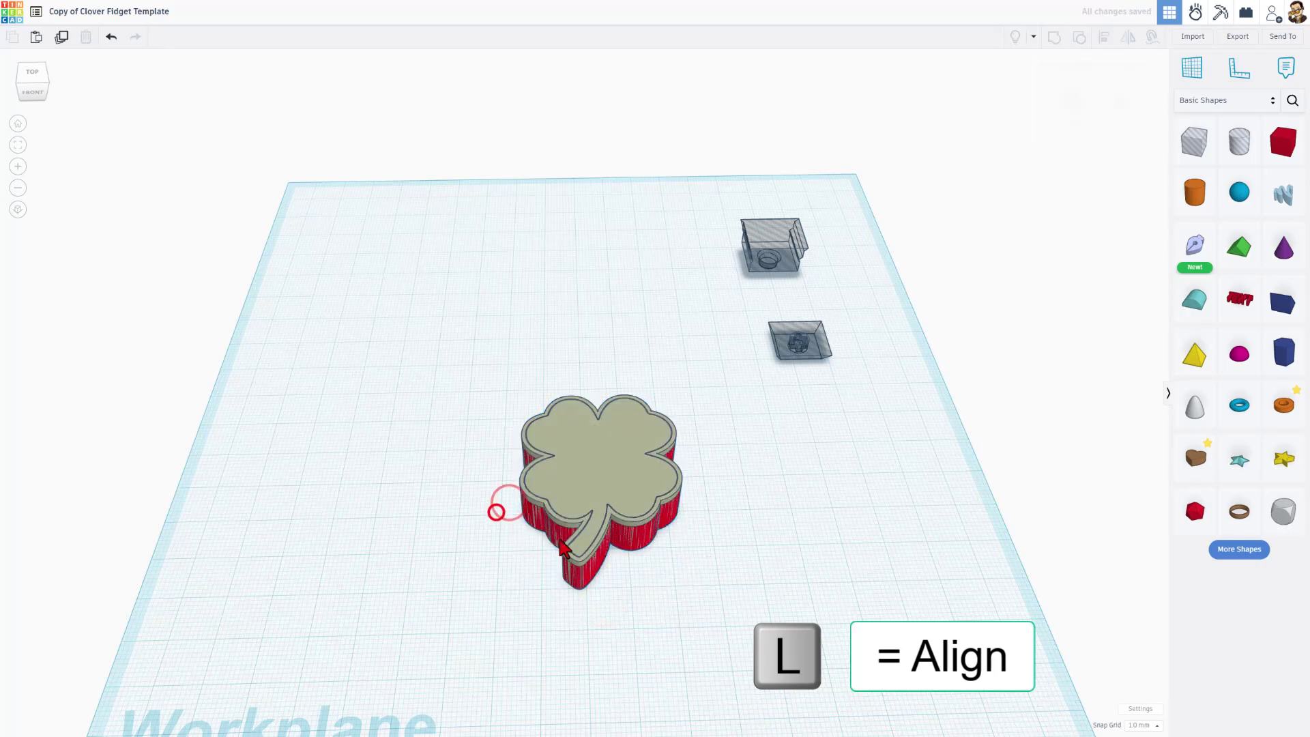
Give the red clover Outer Line fill, quality 24, Round corners and line width 12
left_click(598, 571)
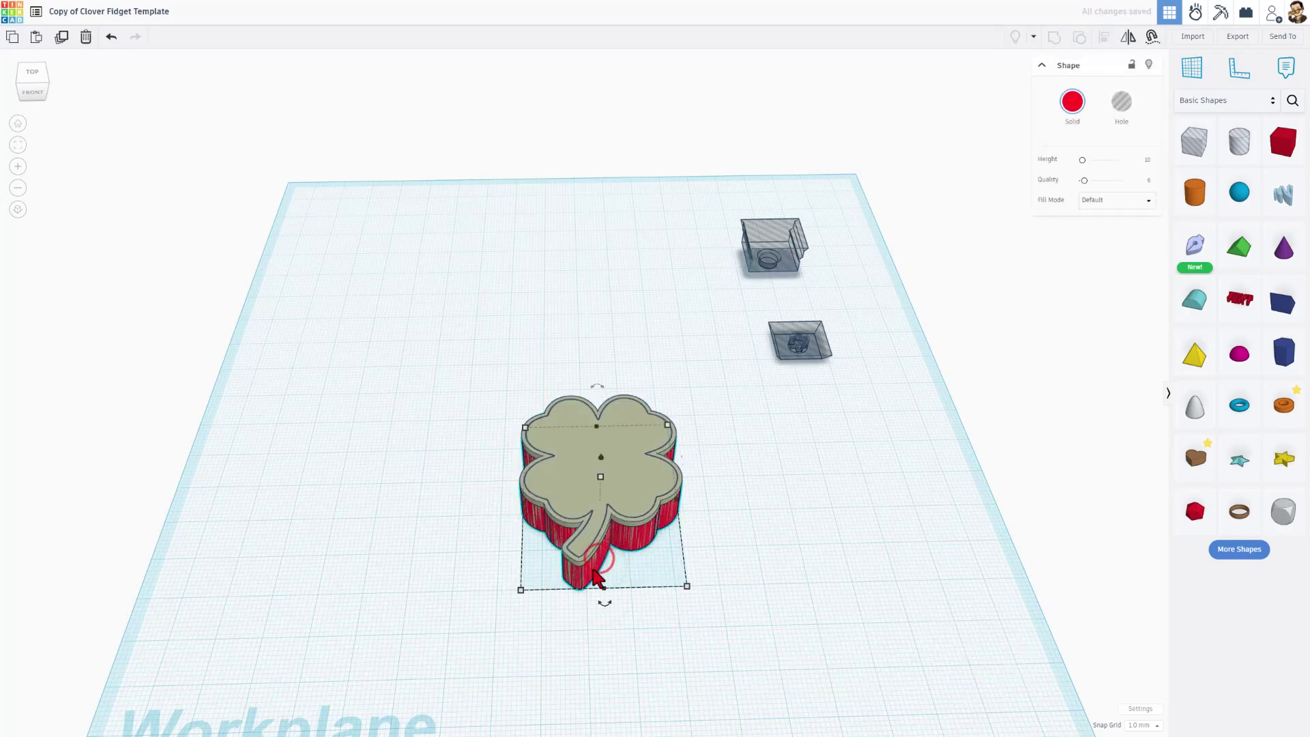
left_click(1112, 200)
left_click(1112, 247)
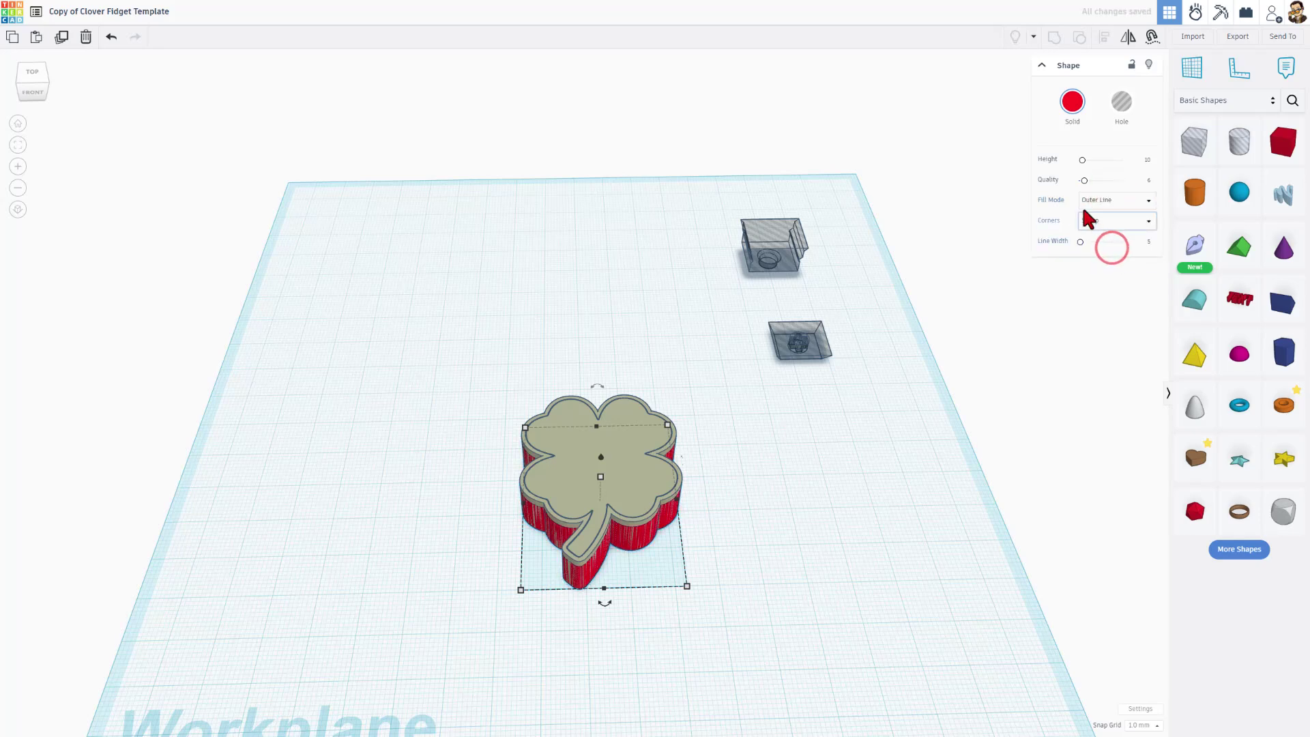
left_click_drag(1084, 180, 1156, 187)
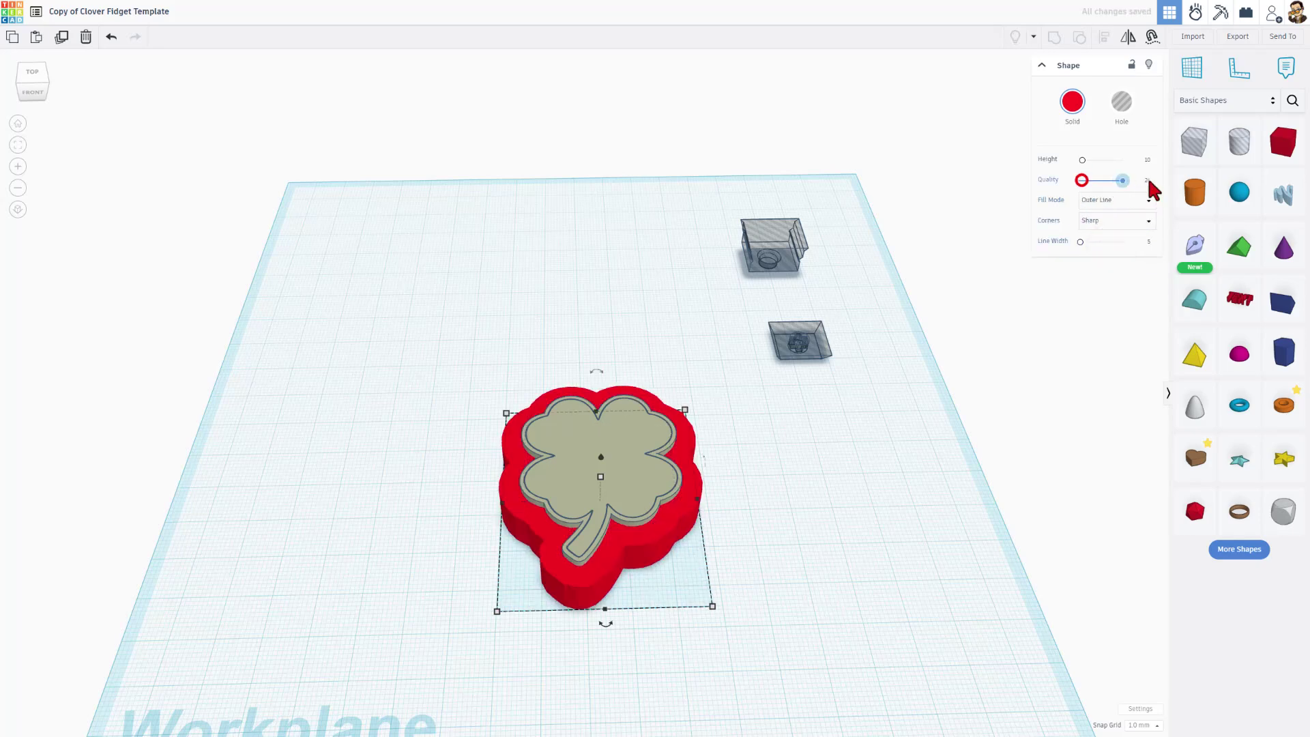
left_click(1097, 220)
left_click(1094, 238)
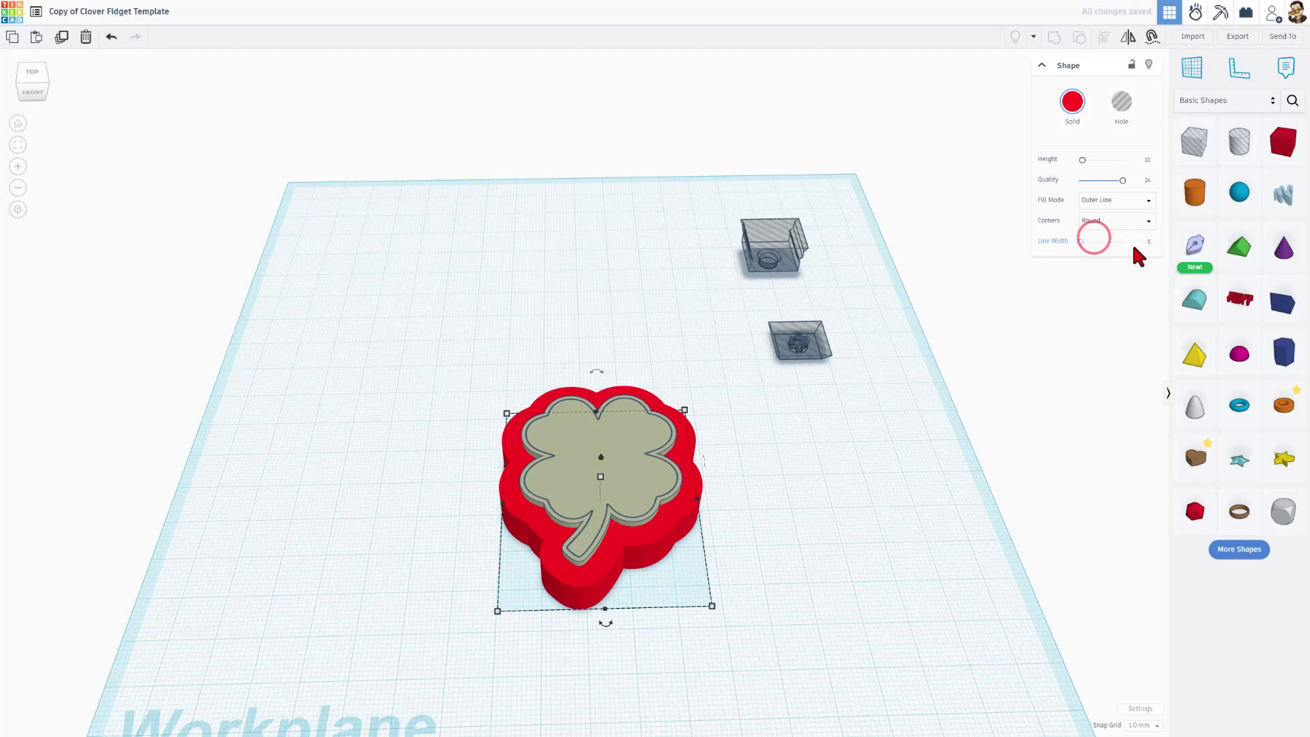
left_click(1148, 243)
left_click(588, 552)
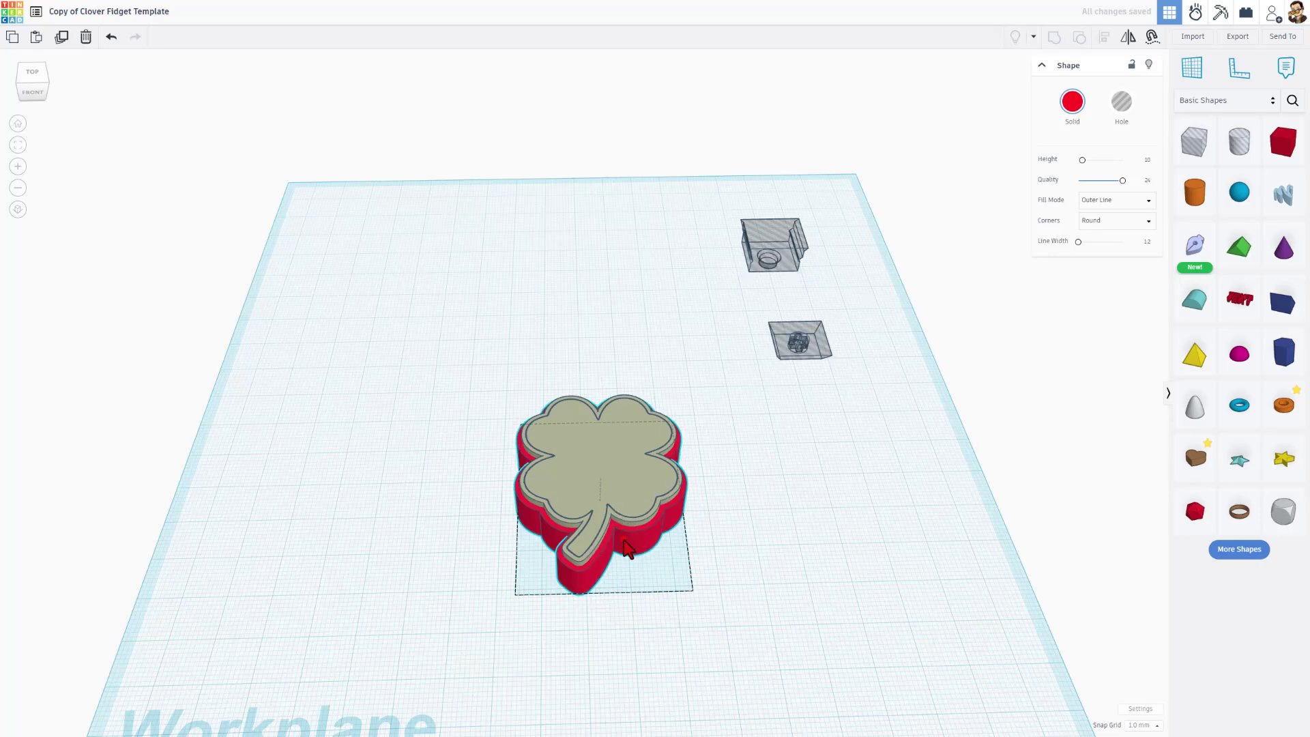
Raise the clover wall to about 22 mm tall and colour it green (208d19)
mouse_move(605, 484)
left_mouse_down()
mouse_move(598, 448)
mouse_move(601, 459)
left_mouse_up()
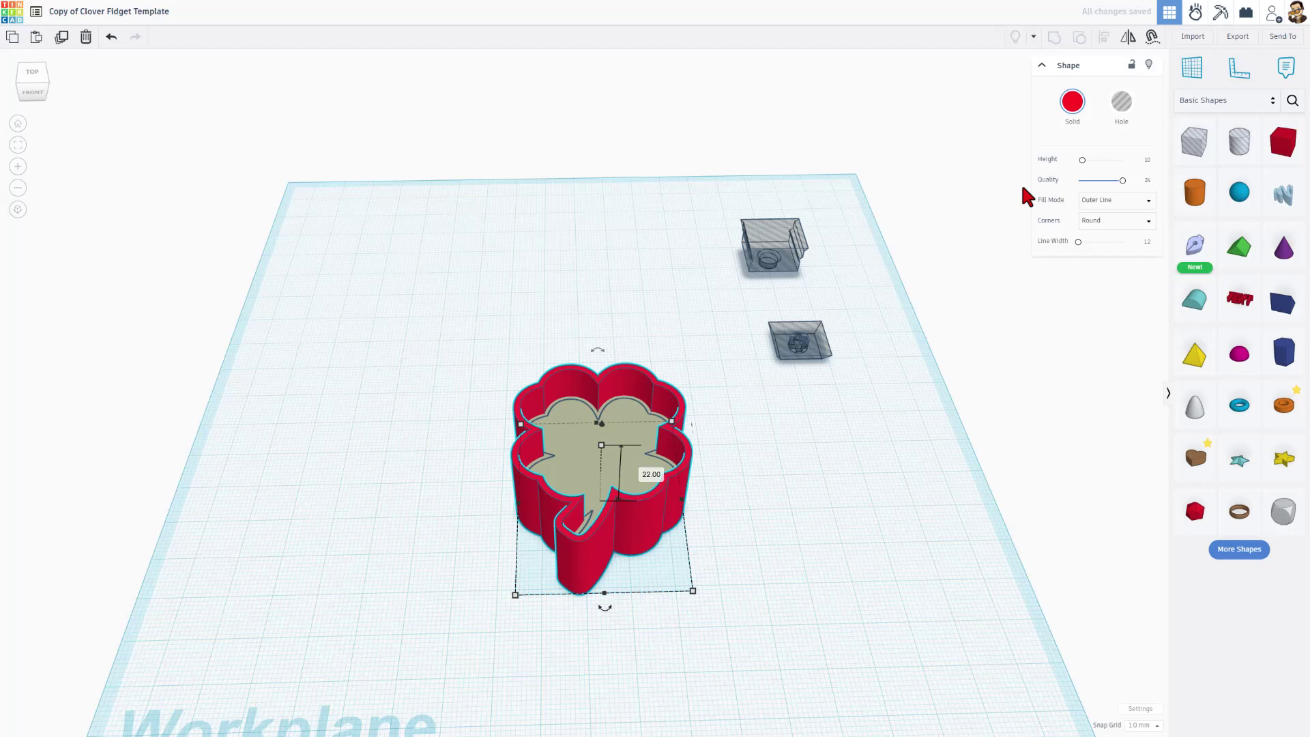
left_click(1067, 126)
left_click(1038, 261)
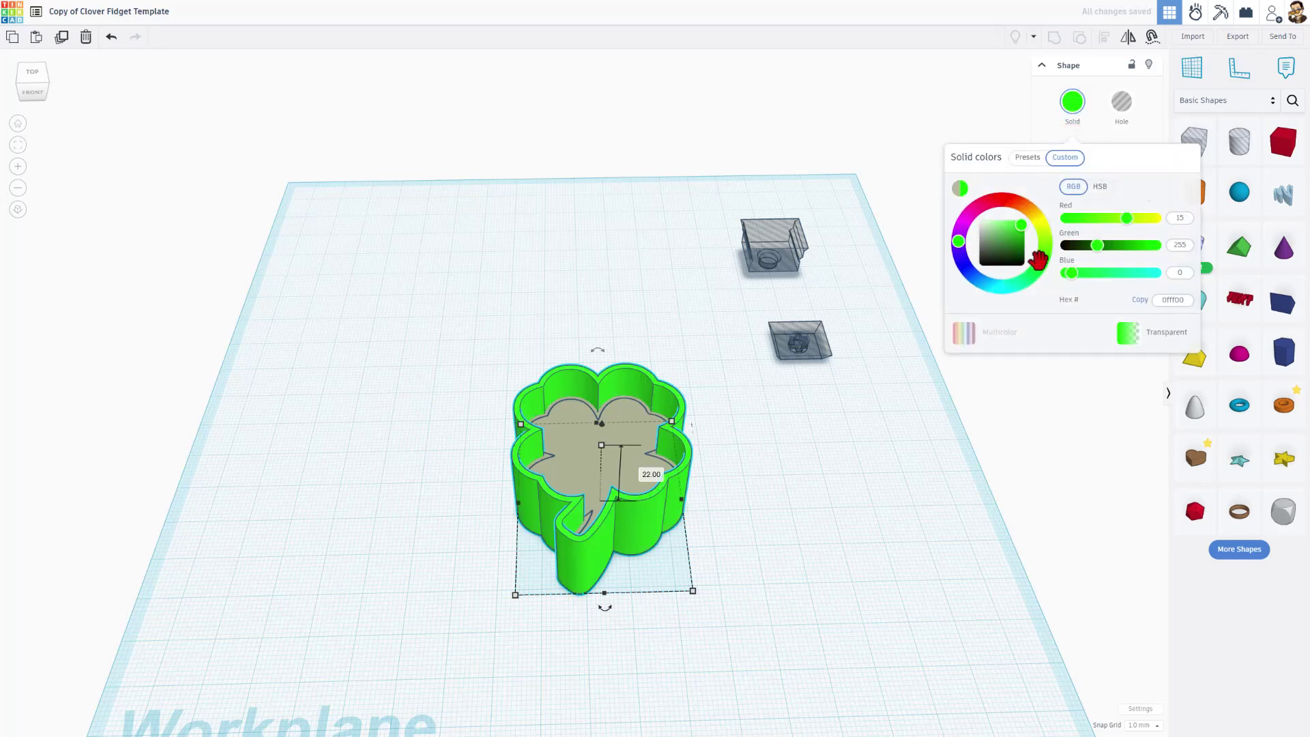
left_click(996, 239)
mouse_move(1010, 226)
left_mouse_down()
mouse_move(1026, 228)
mouse_move(1017, 240)
left_mouse_up()
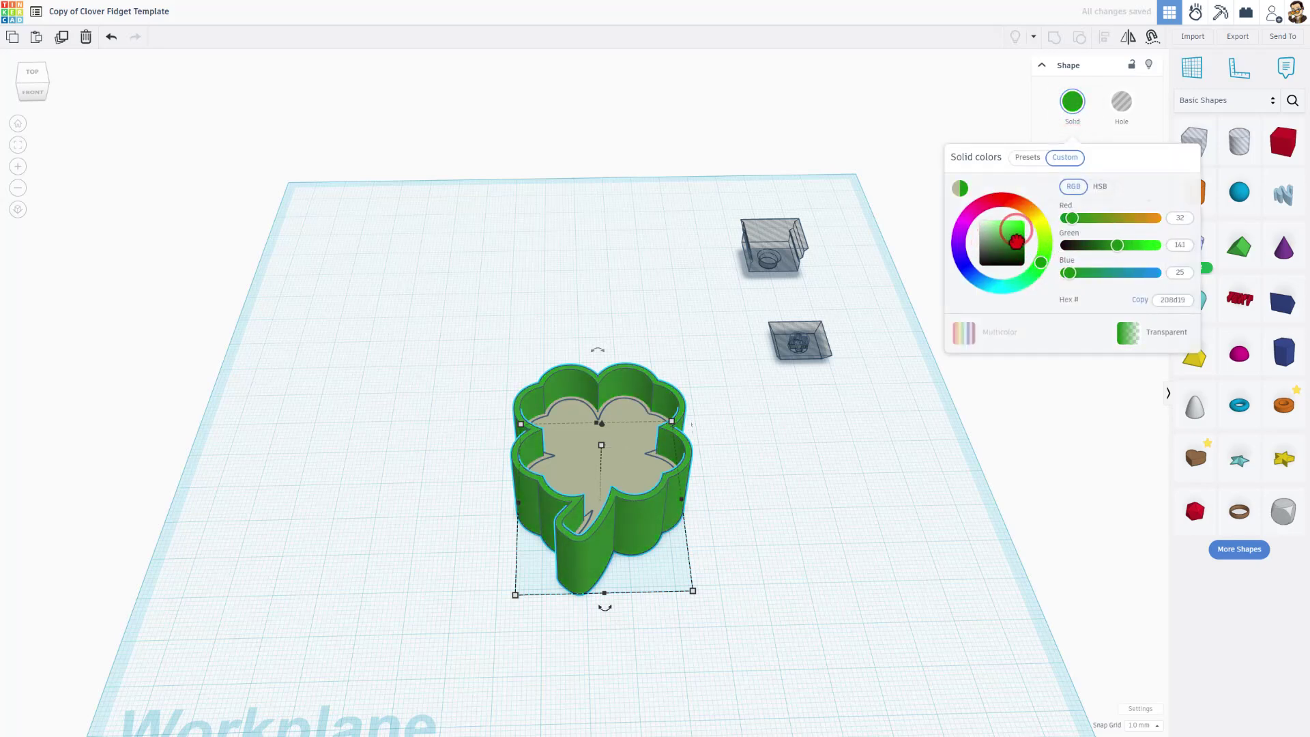
Select the key cap and orbit the view around the workplane
left_click(780, 349)
right_click_drag(725, 372, 655, 377)
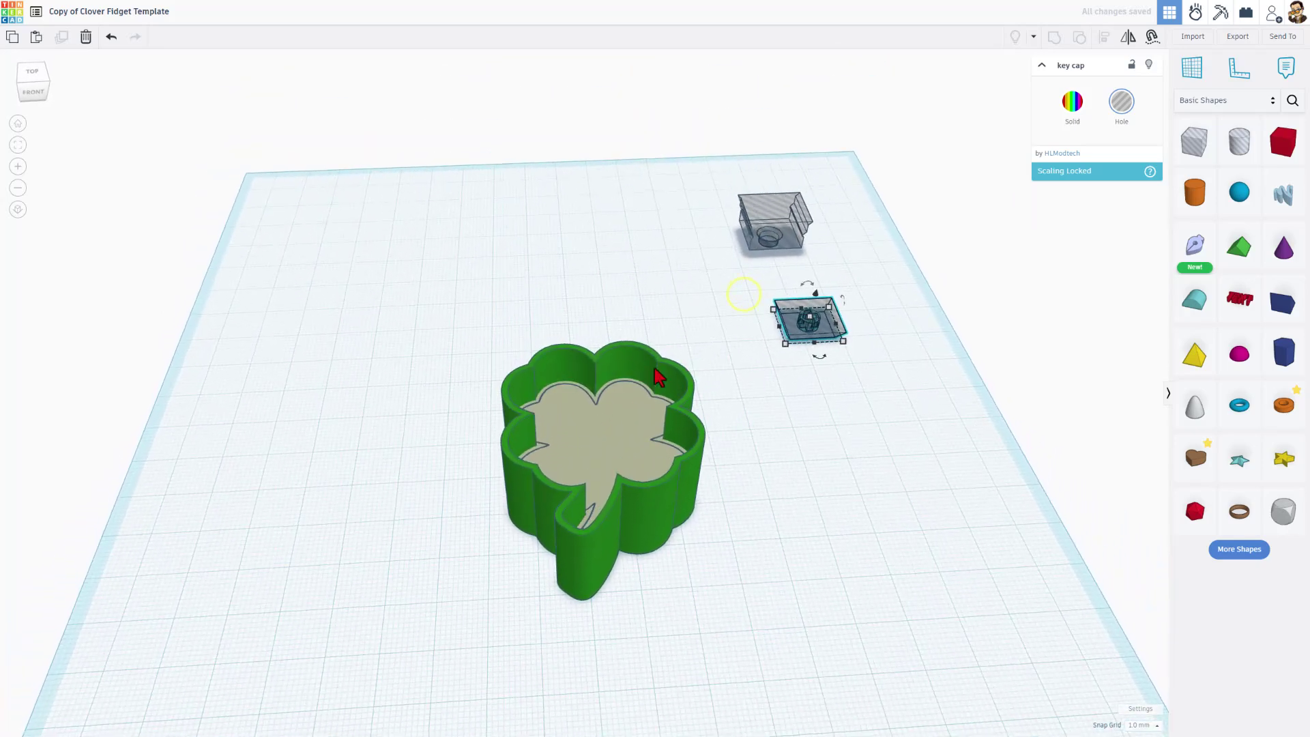
right_click_drag(745, 403, 746, 394)
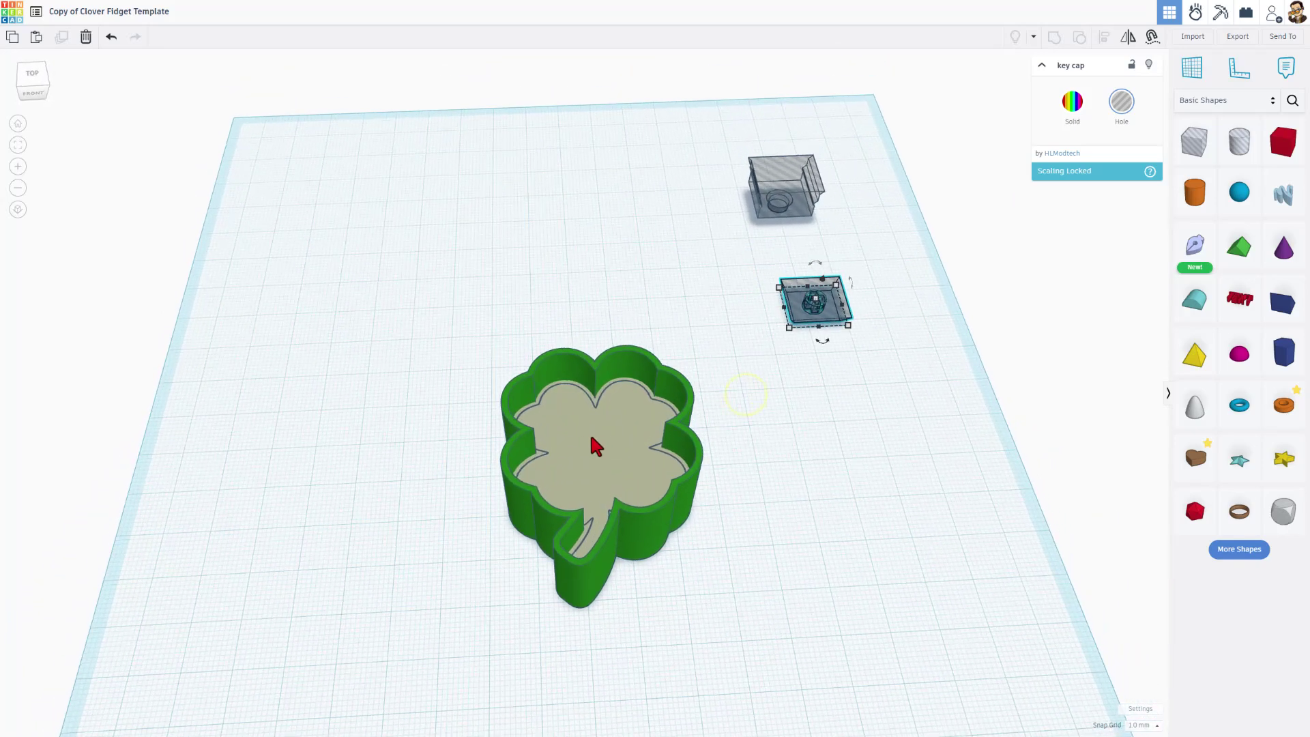
Super-nudge the tan inner clover sideways with Shift+arrow keys until it sits beside the green clover
left_click(591, 439)
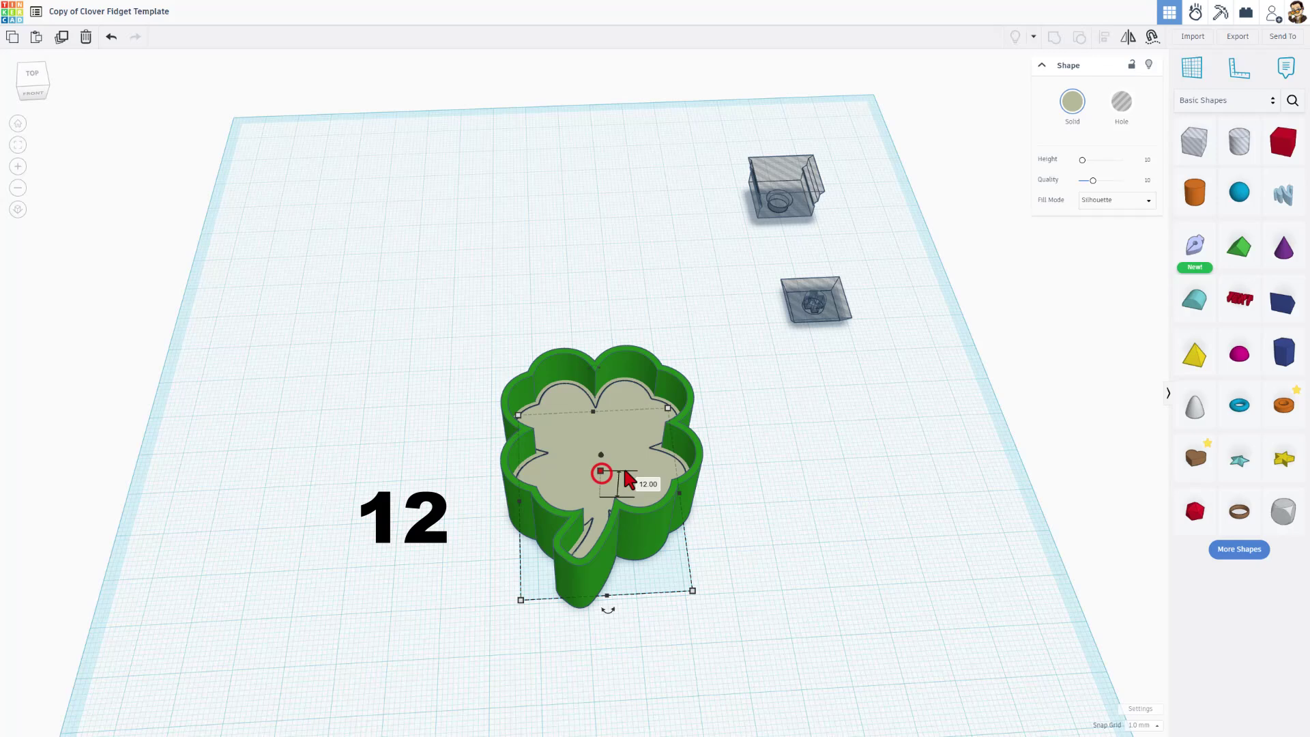
right_click_drag(623, 544, 608, 397)
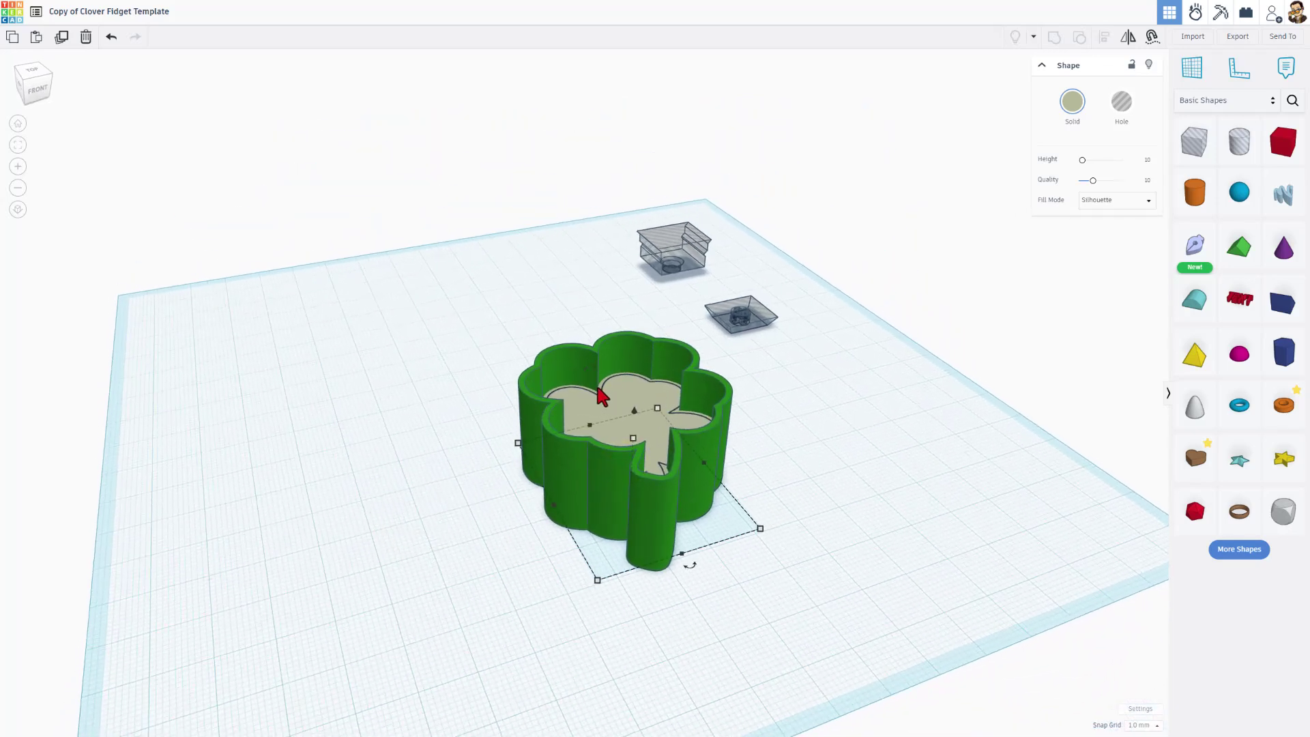
left_click(595, 389)
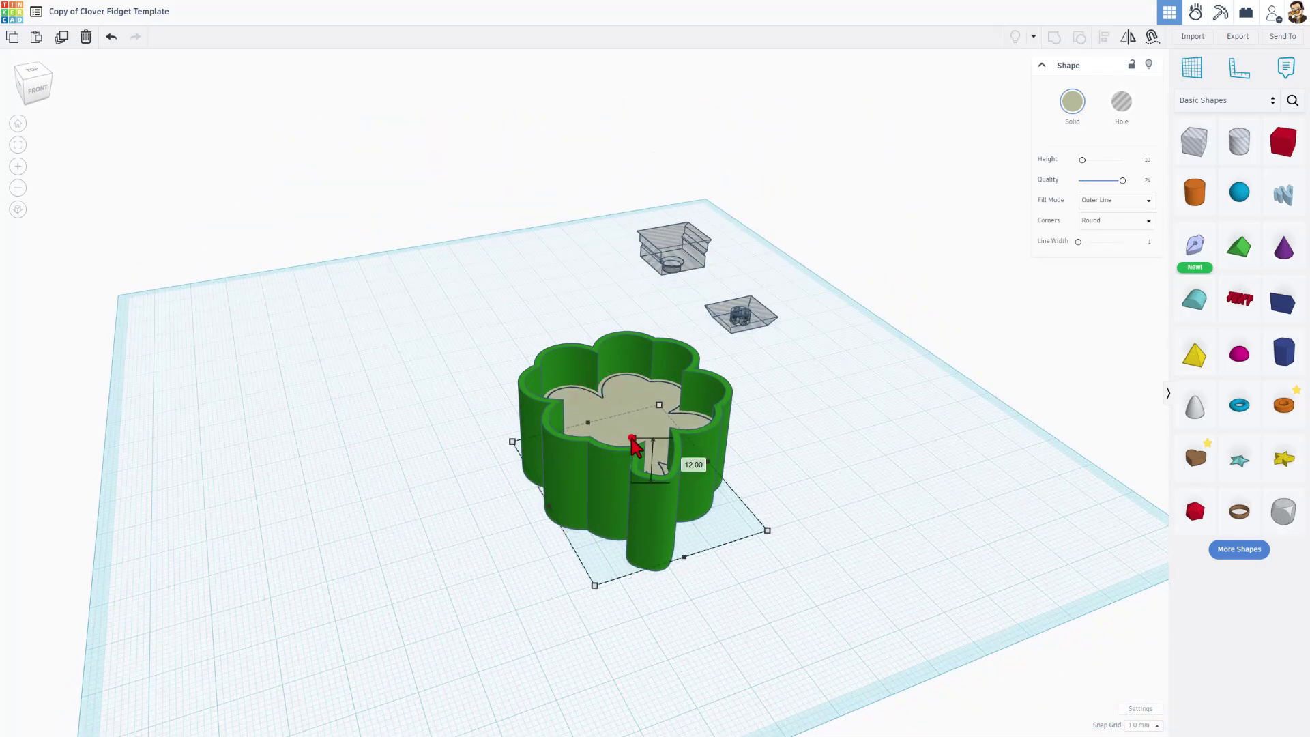
left_click(857, 354)
right_click_drag(857, 354, 723, 298)
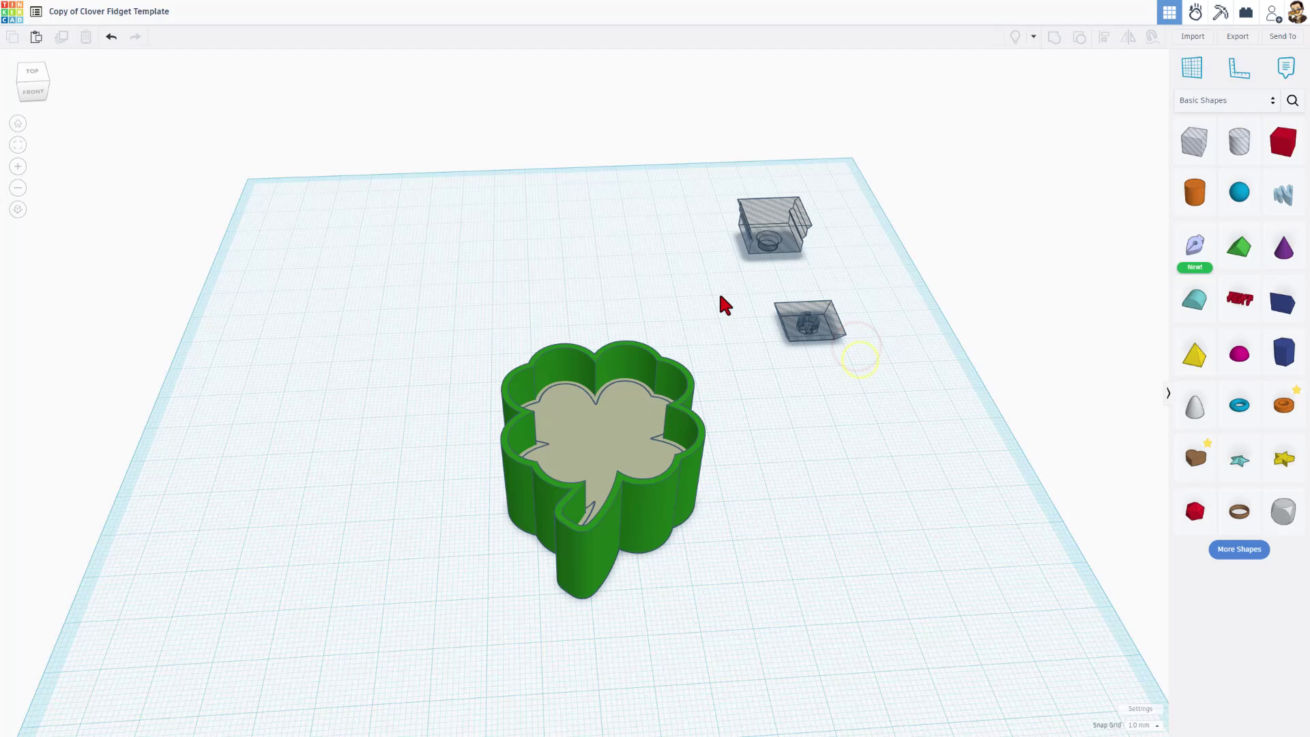
left_click(629, 428)
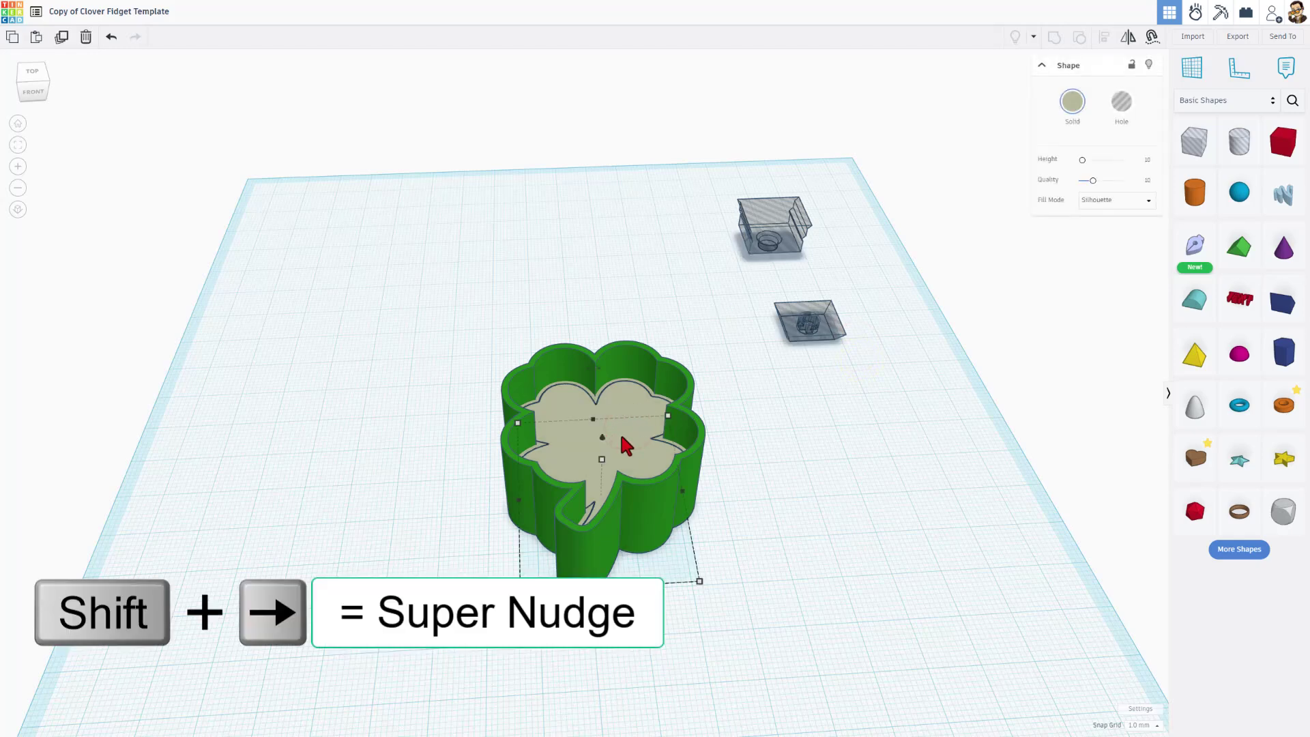
key("shift+Right")
key("shift+Right")
key("shift+Right")
key("shift+Right")
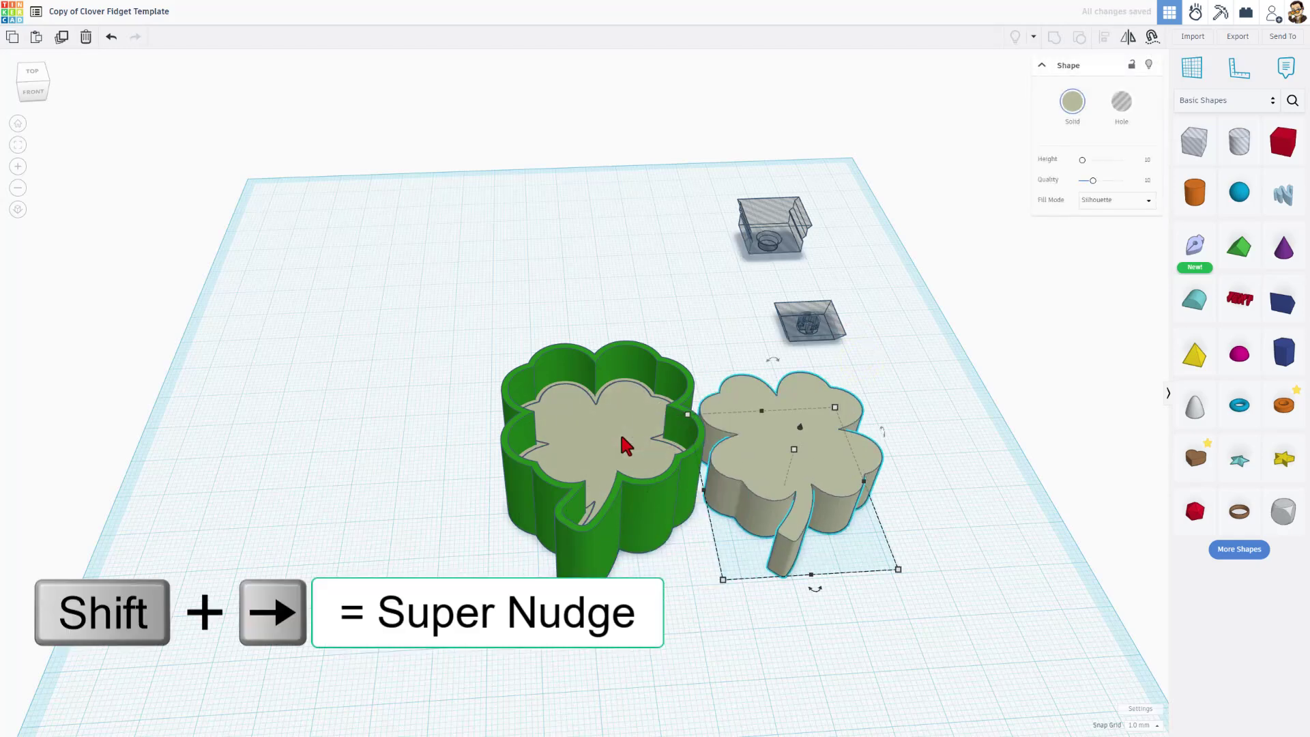
key("shift+Right")
key("shift+Left")
key("shift+Right")
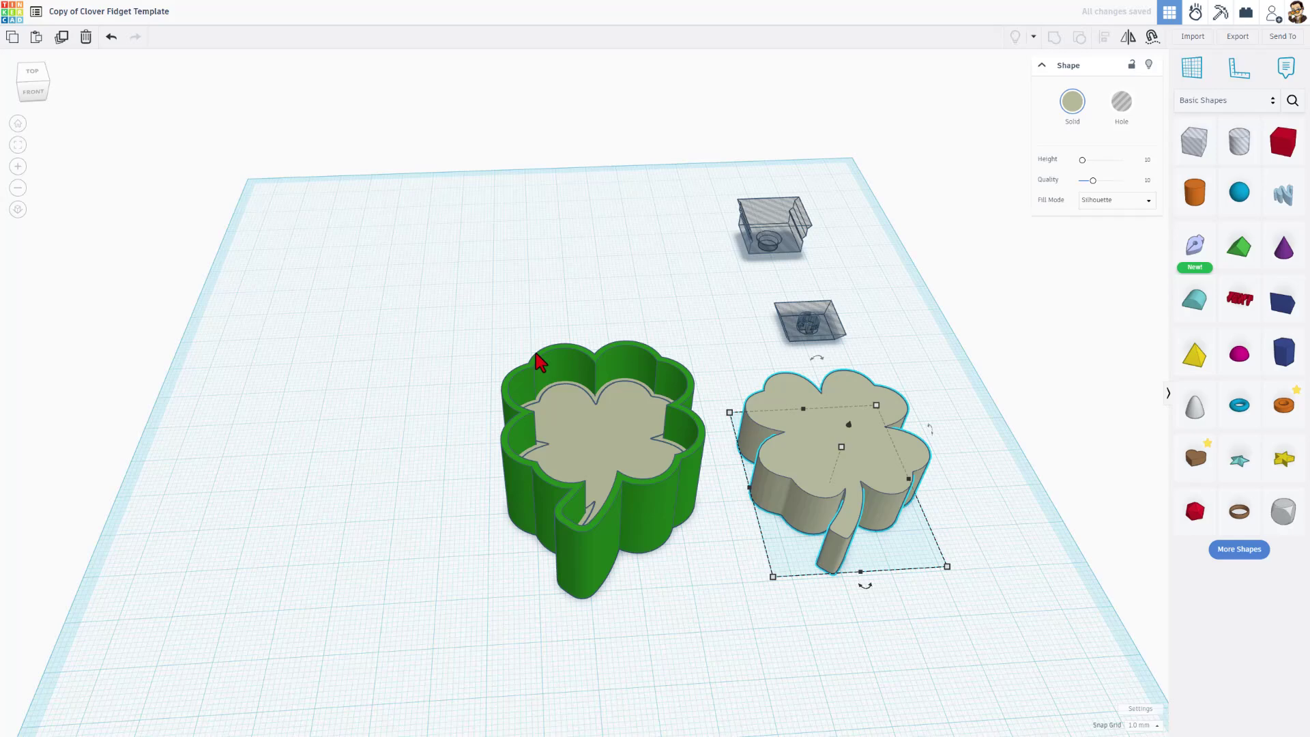
right_click_drag(539, 361, 512, 436)
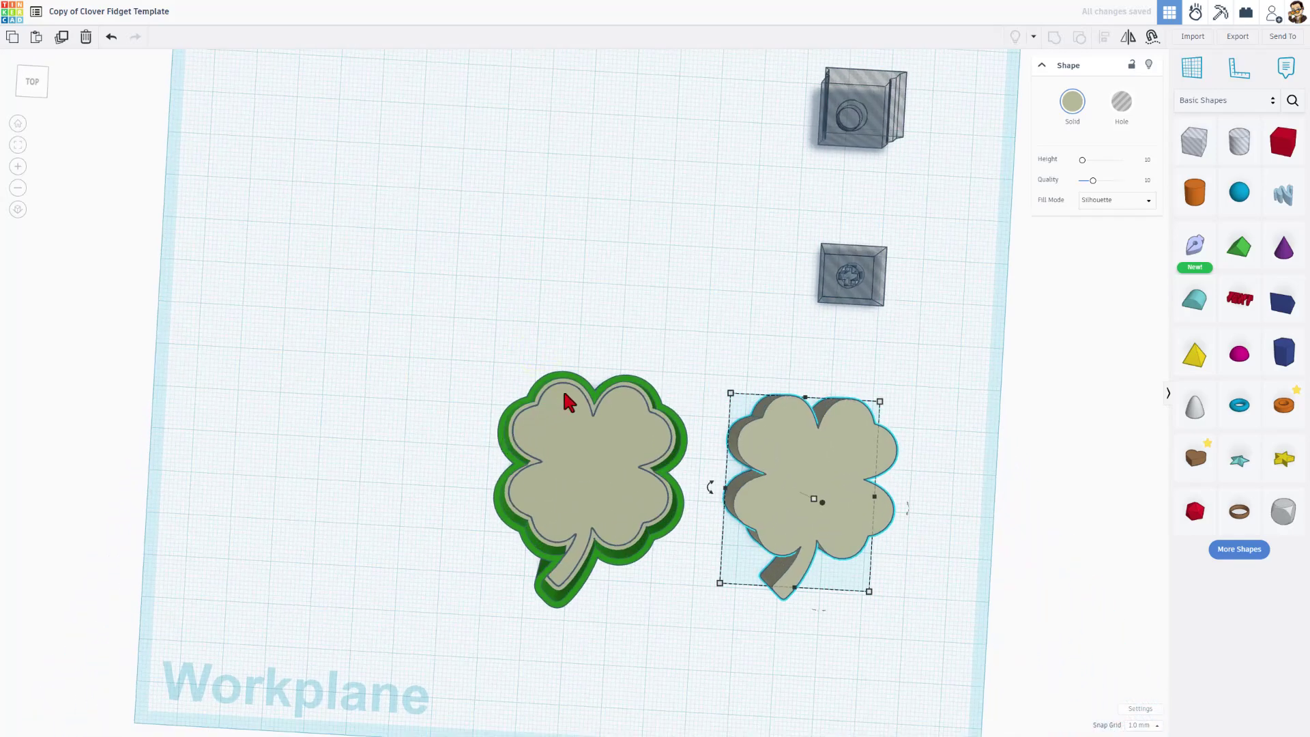
right_click_drag(580, 538, 622, 434)
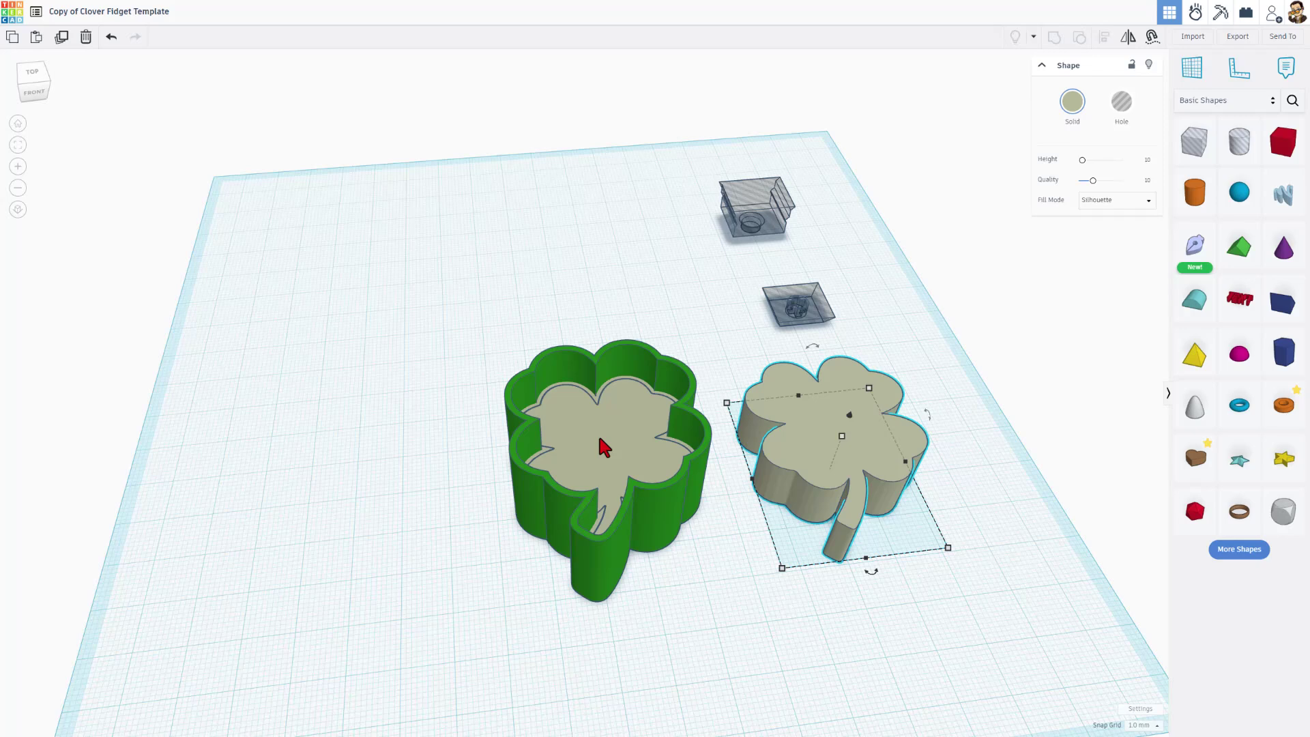
left_click(727, 251)
Centre the upper hole box on the green clover in both horizontal directions
left_click(581, 413, "shift")
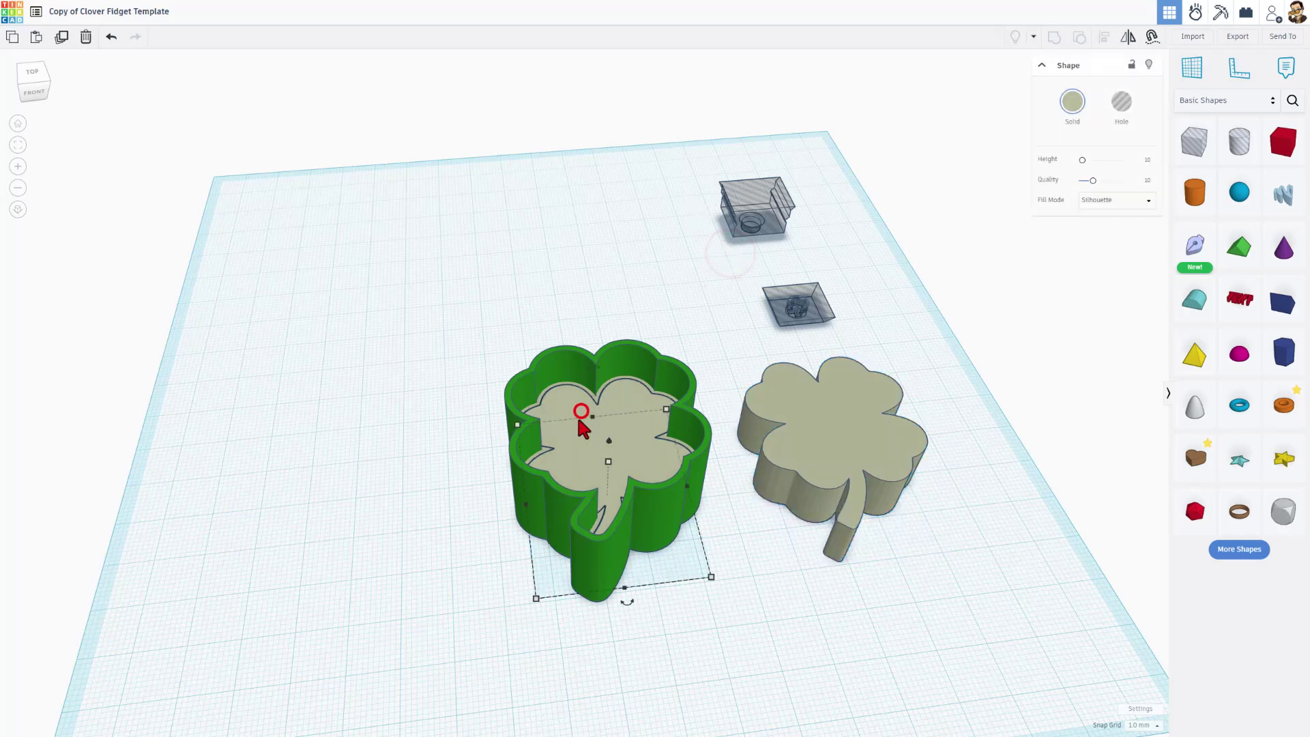
left_click(750, 207, "shift")
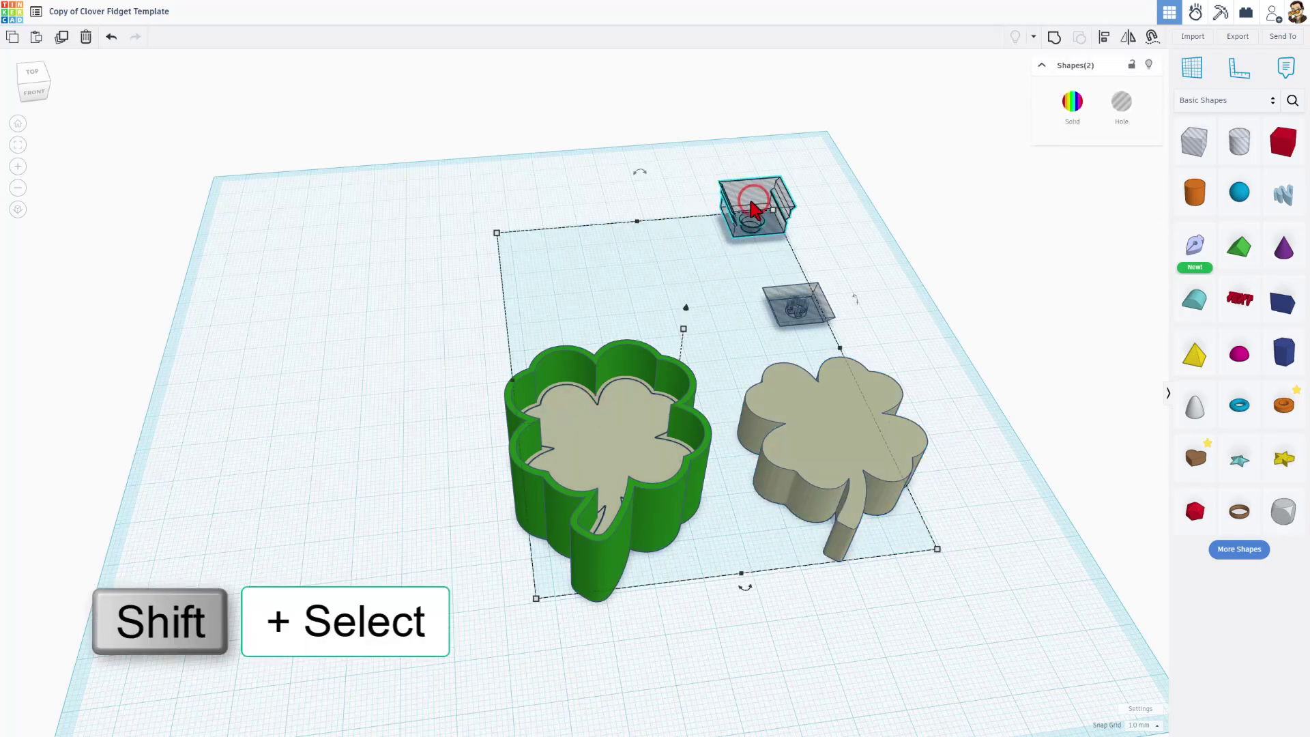
key("l")
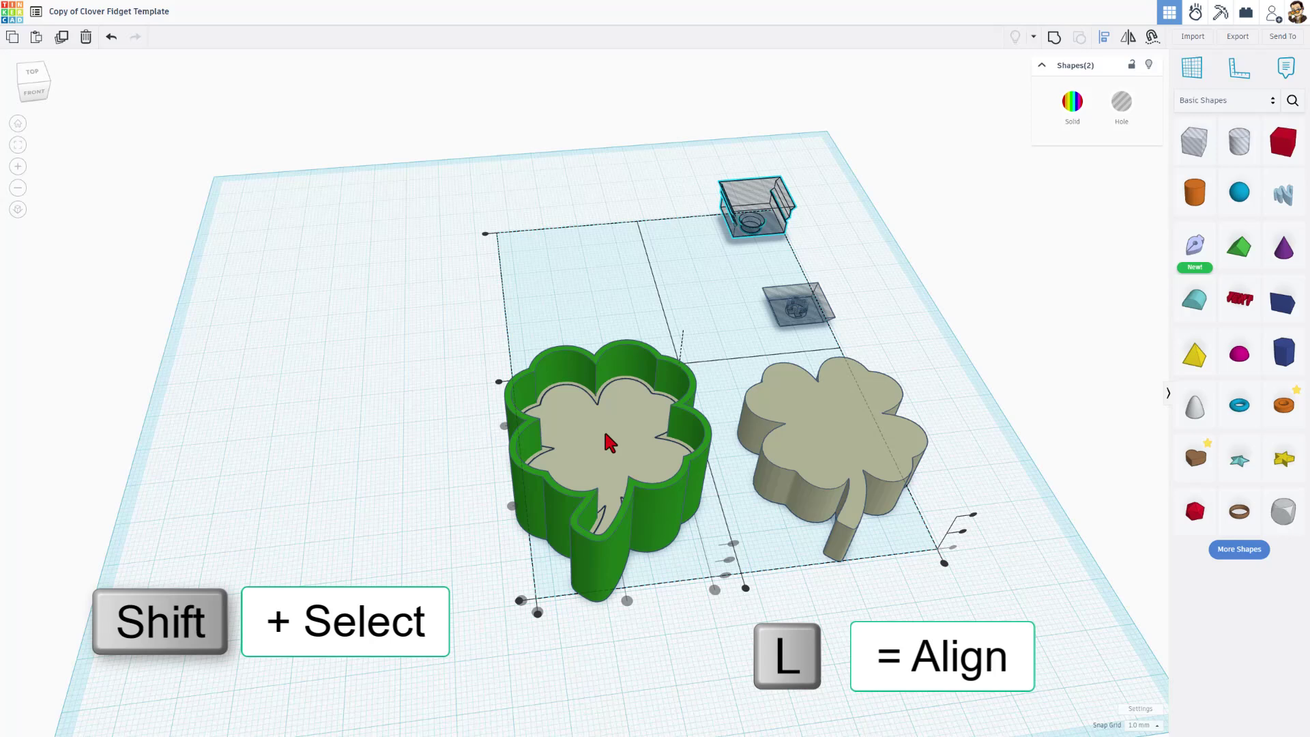
left_click(603, 438)
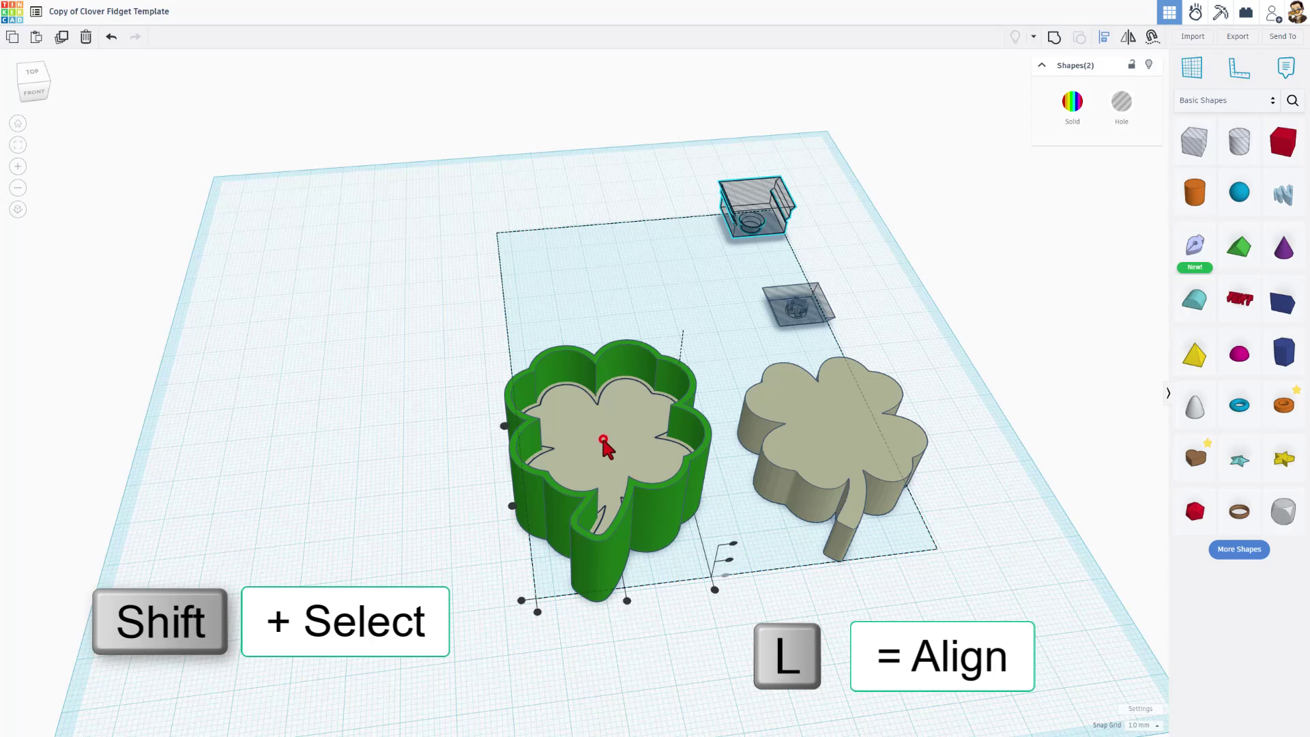
left_click(627, 600)
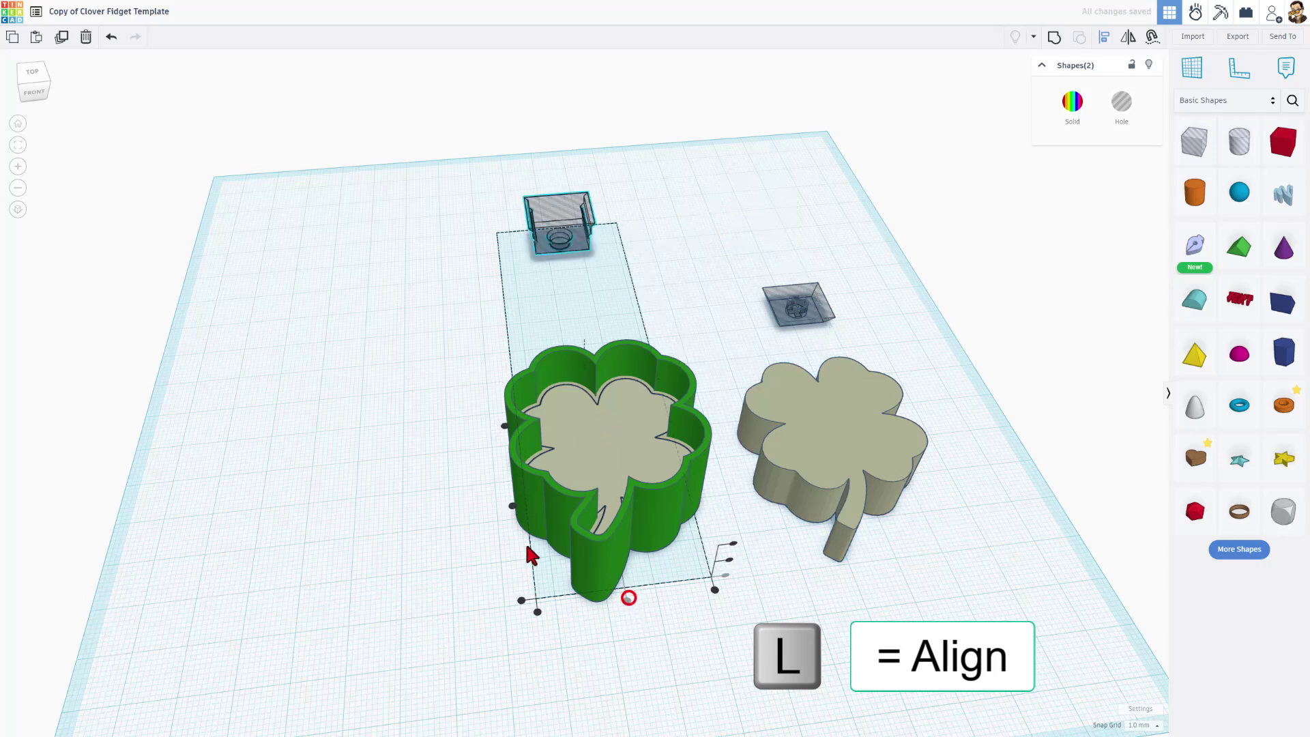
left_click(509, 506)
From the top view, nudge the key cutout hole up twice, then down once at 0.25 mm snap
left_click(733, 544)
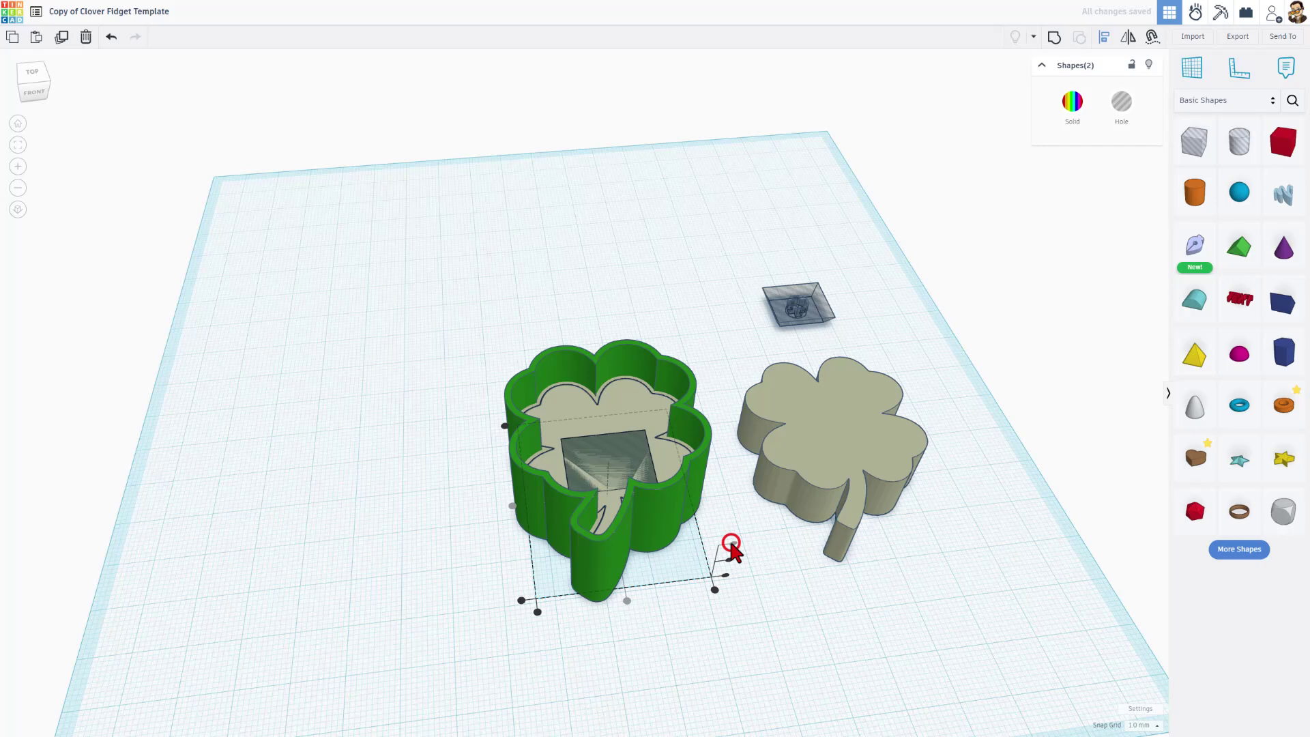
left_click(747, 469)
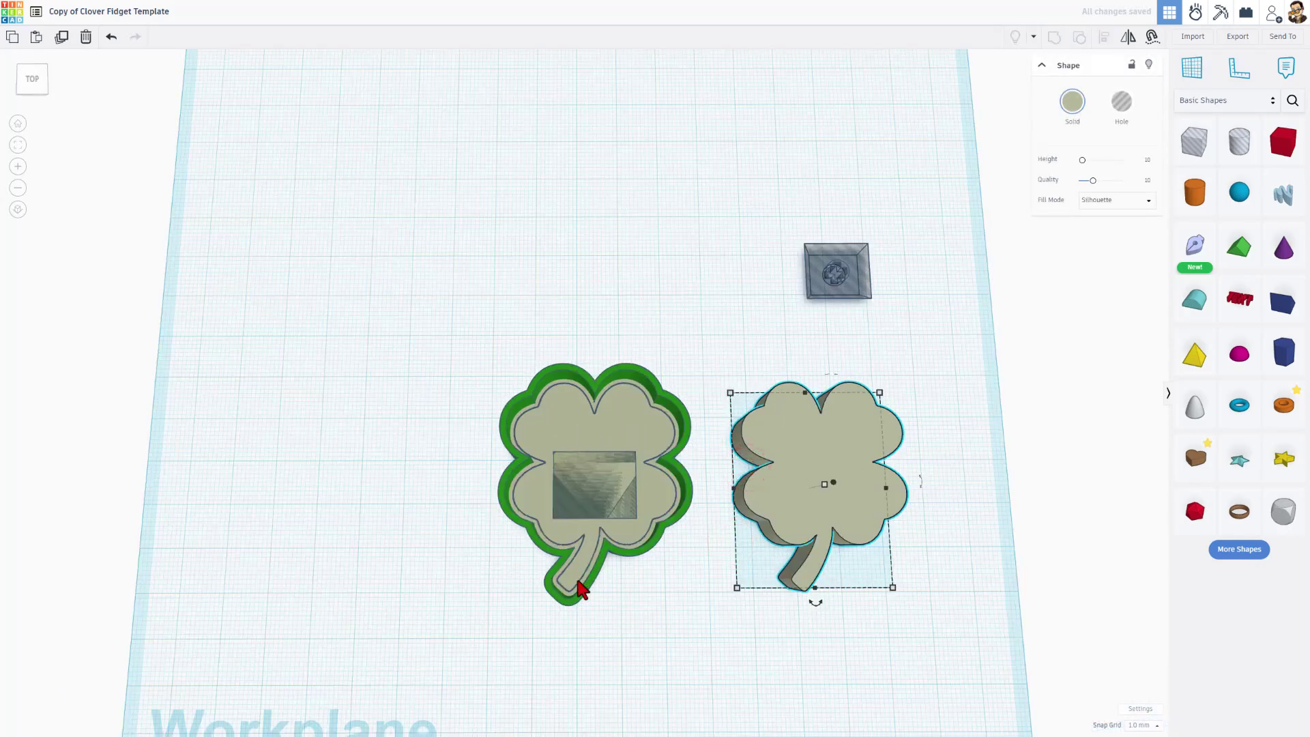
left_click(603, 485)
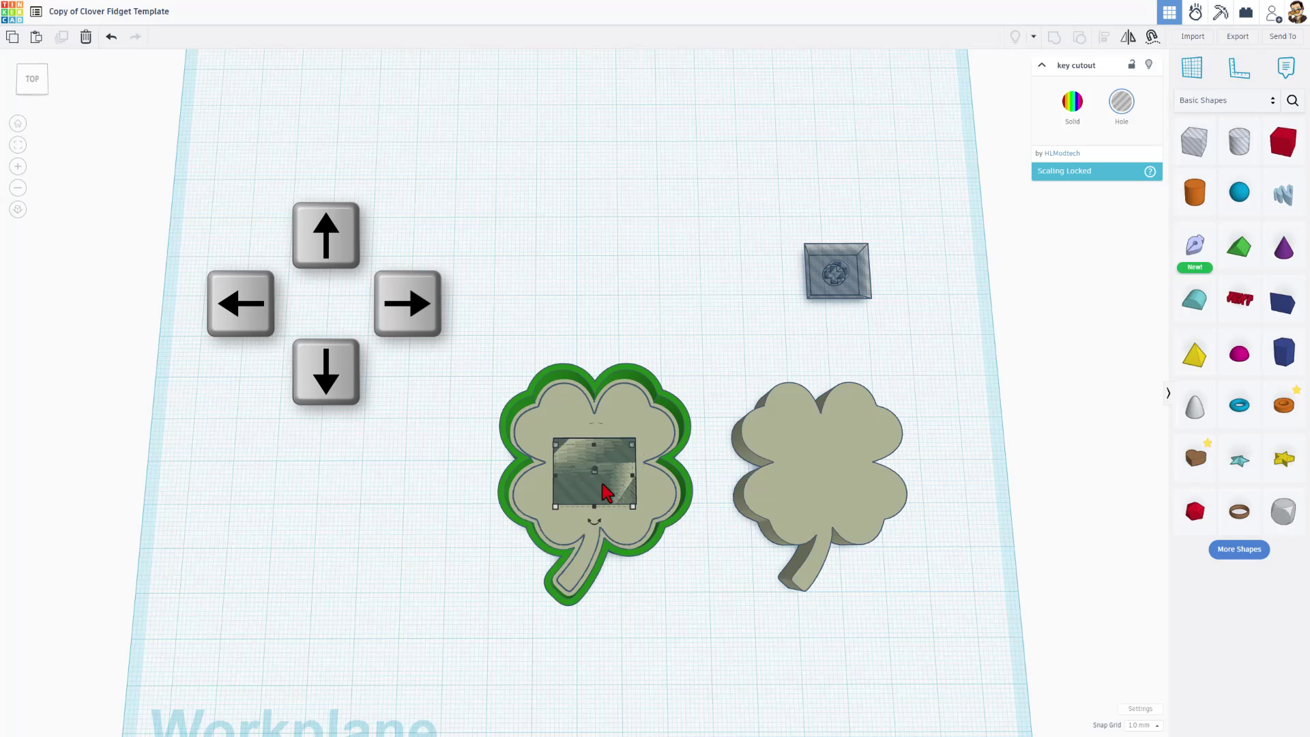
key("Up")
key("Up")
key("Up")
key("Up")
key("Up")
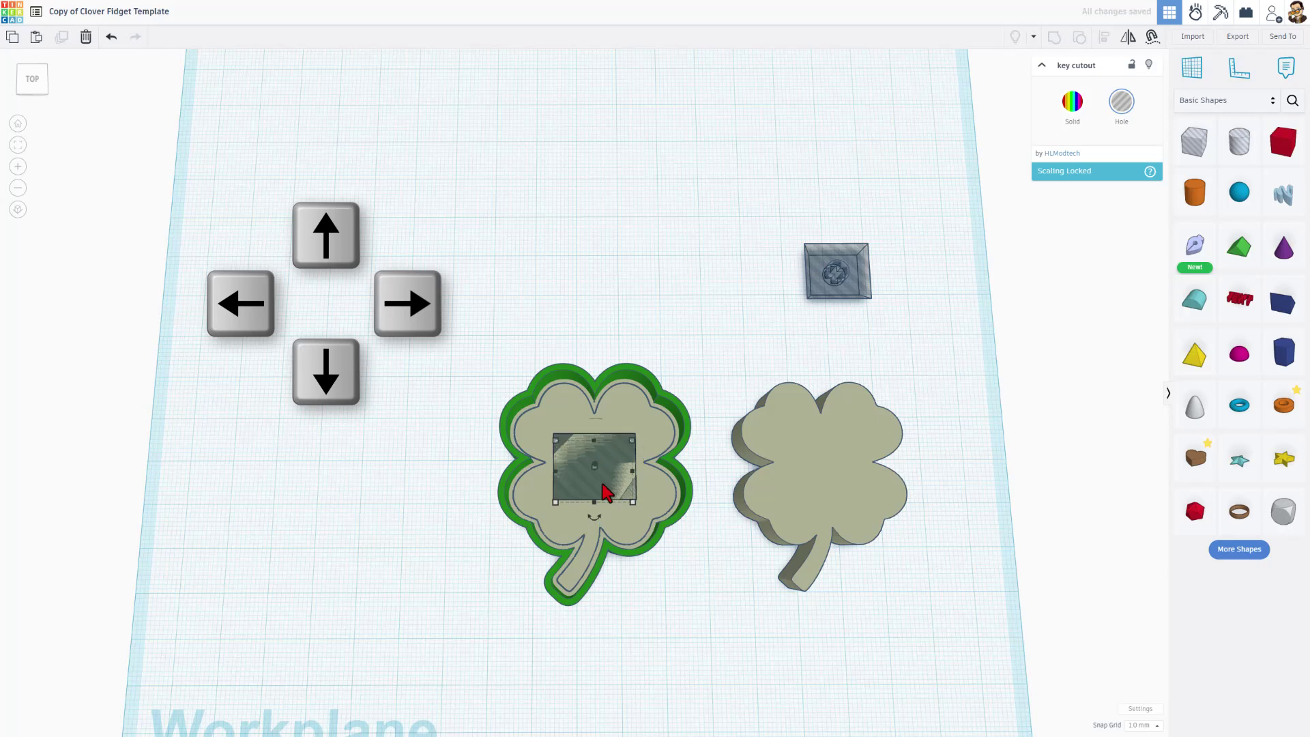
key("Up")
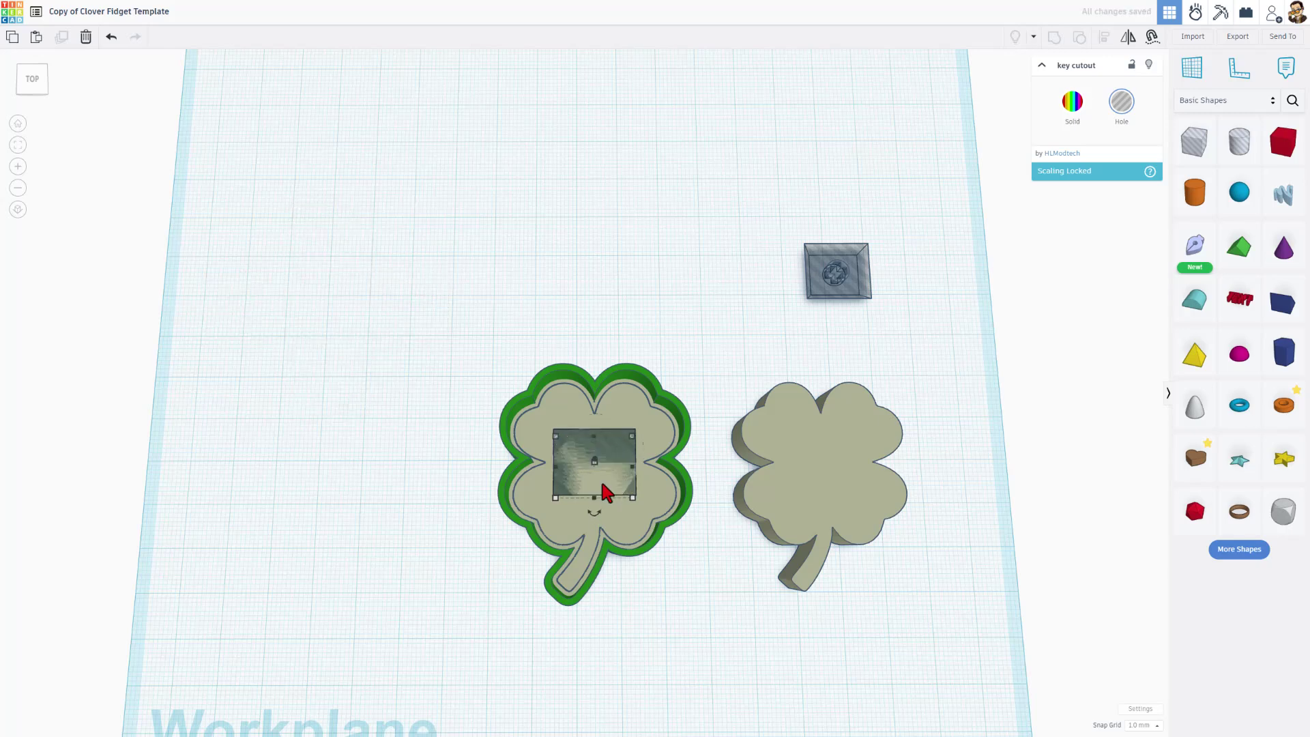
left_click(1139, 726)
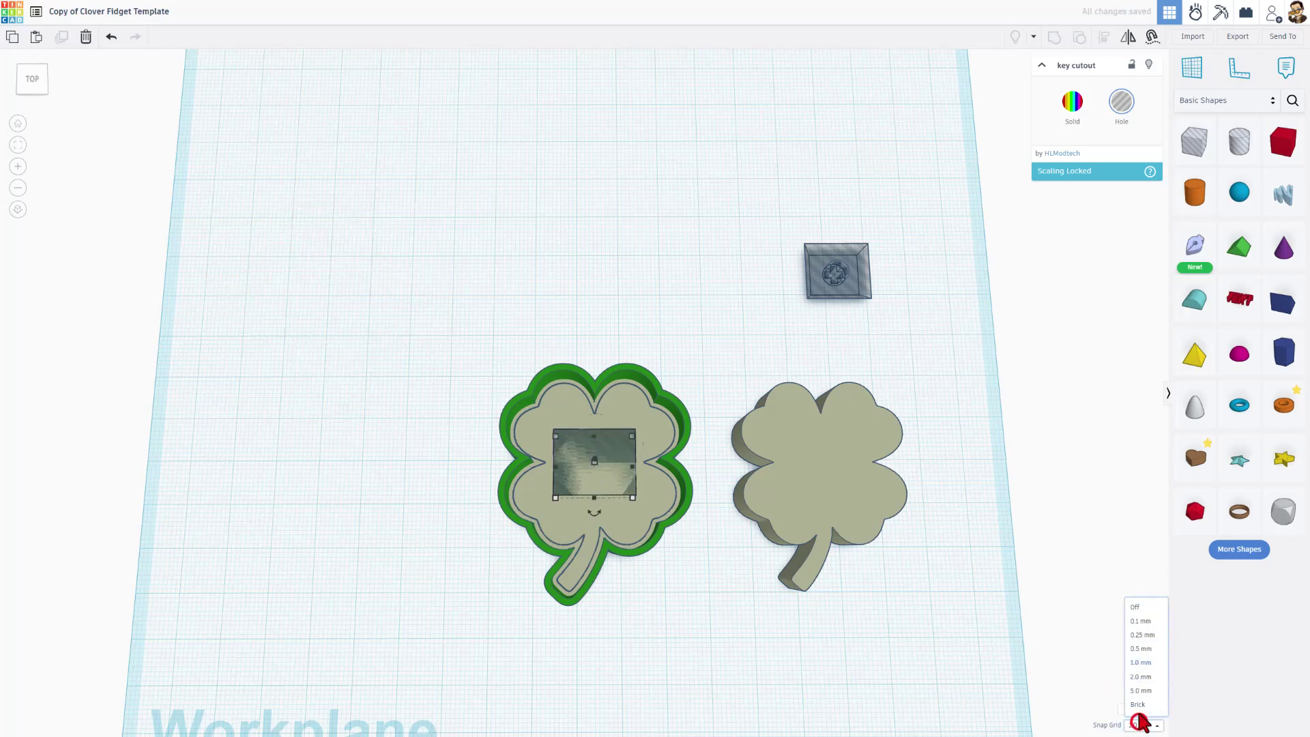
left_click(1136, 639)
key("Down")
key("Down")
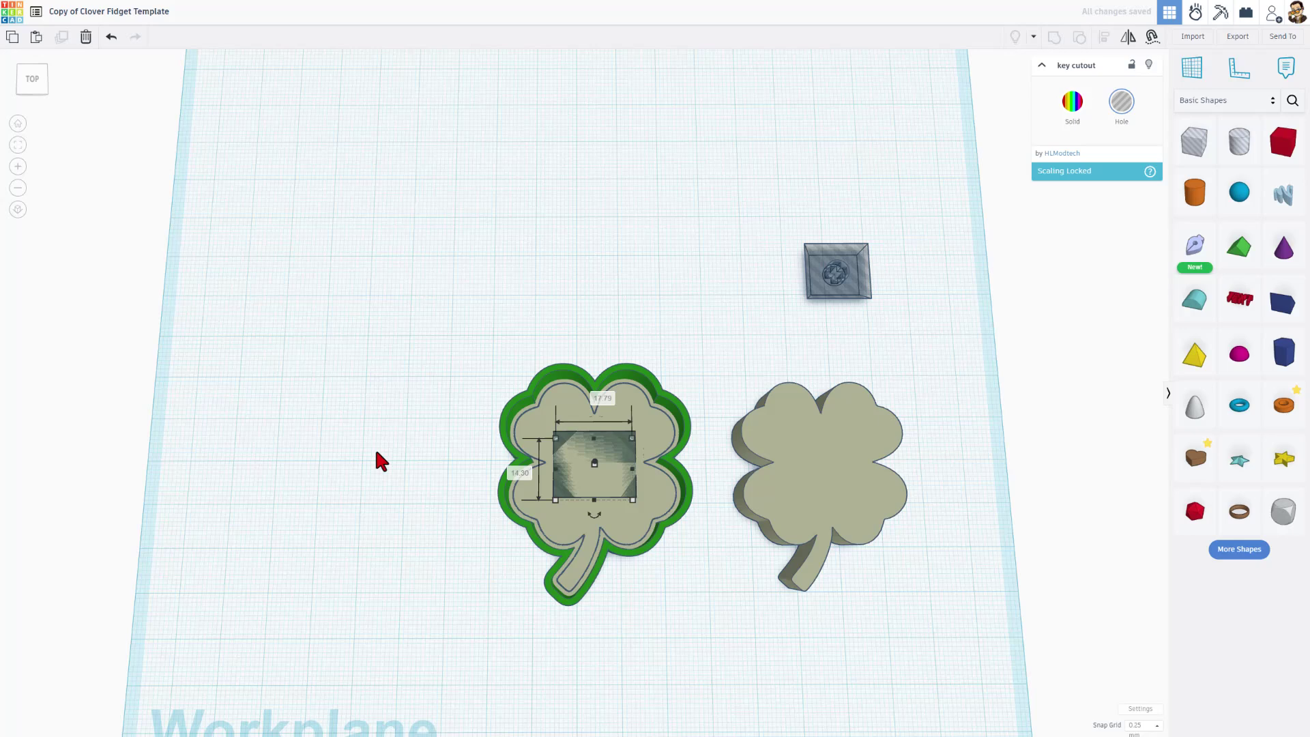
Set the snap grid to 0.1 mm
right_click_drag(374, 448, 632, 547)
right_click_drag(819, 497, 886, 511)
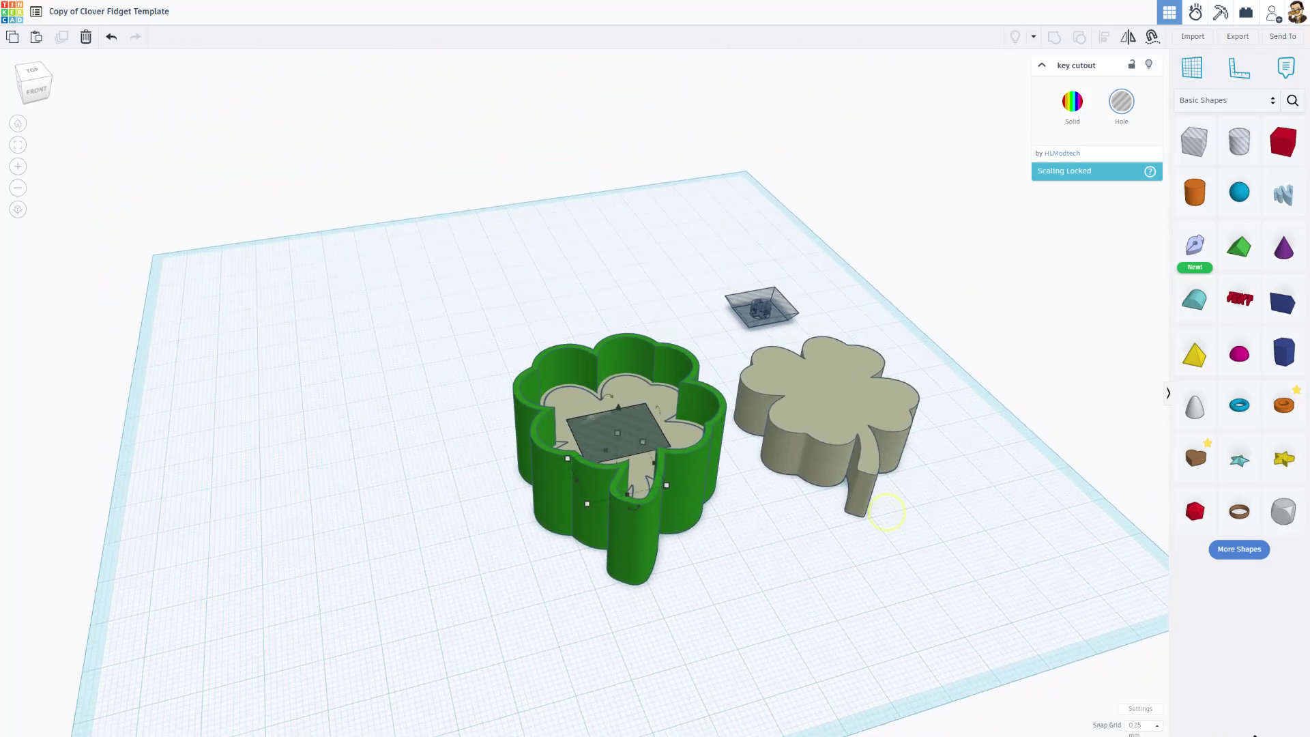
left_click(1134, 726)
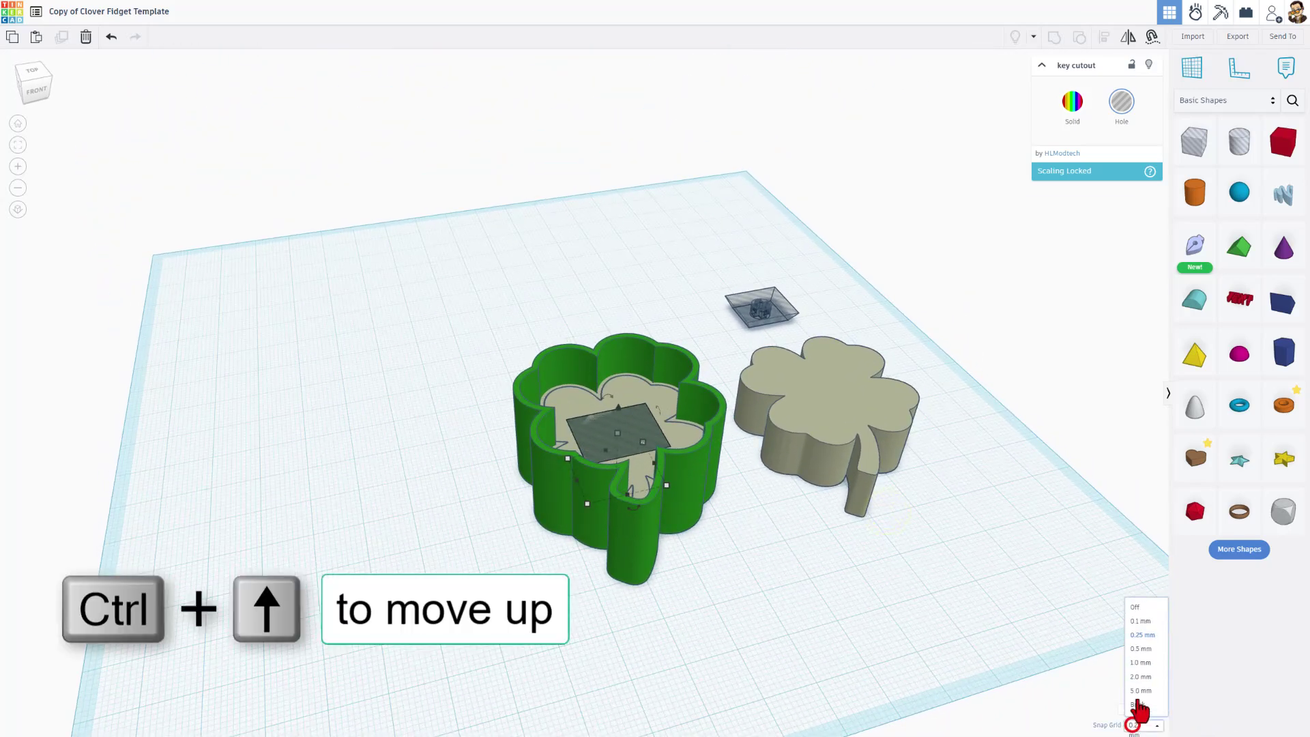
left_click(1142, 622)
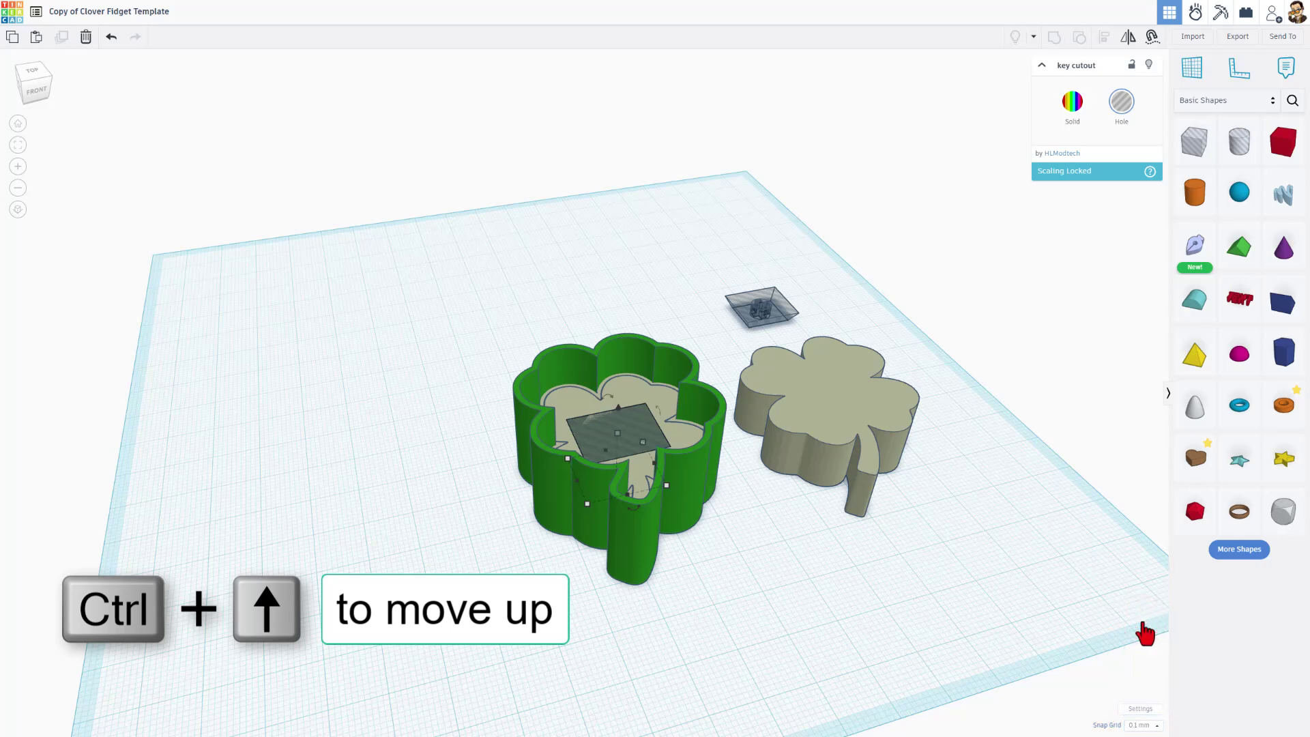
Change the green clover wall's height value to 17 mm
right_click_drag(909, 572, 739, 471)
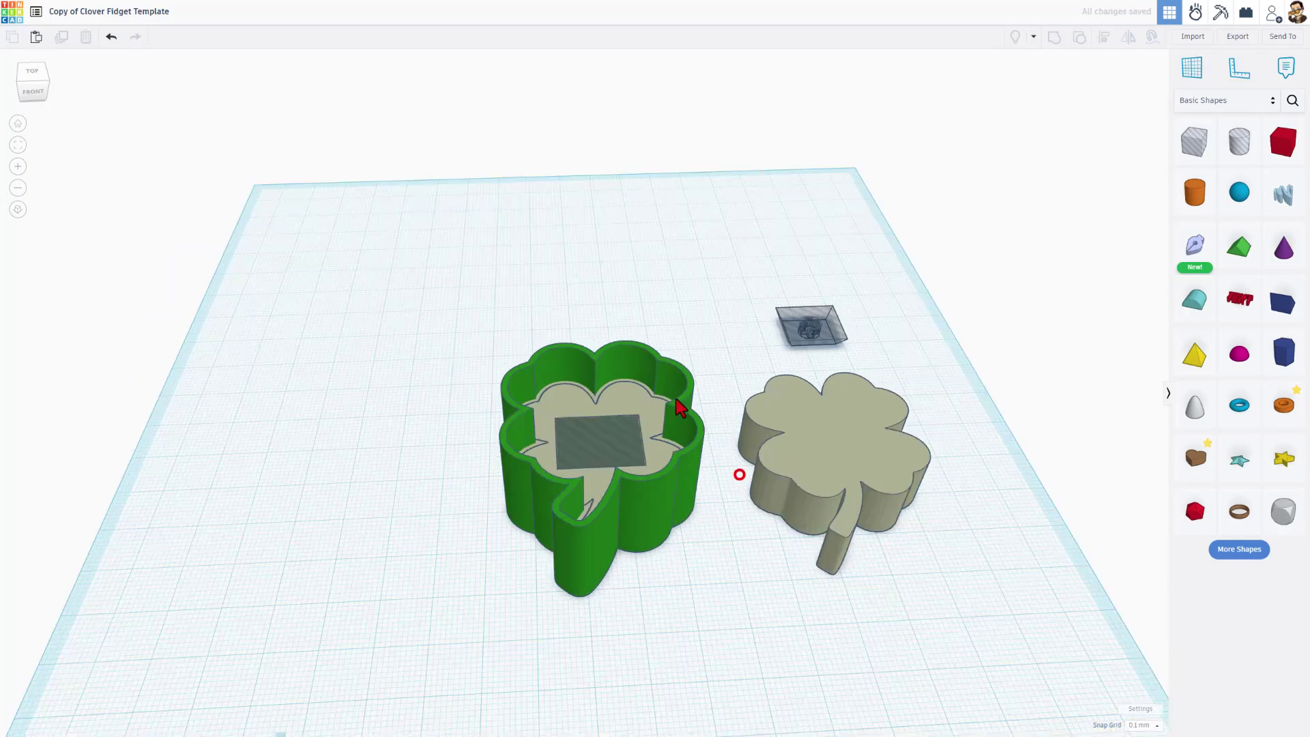
left_click(682, 406)
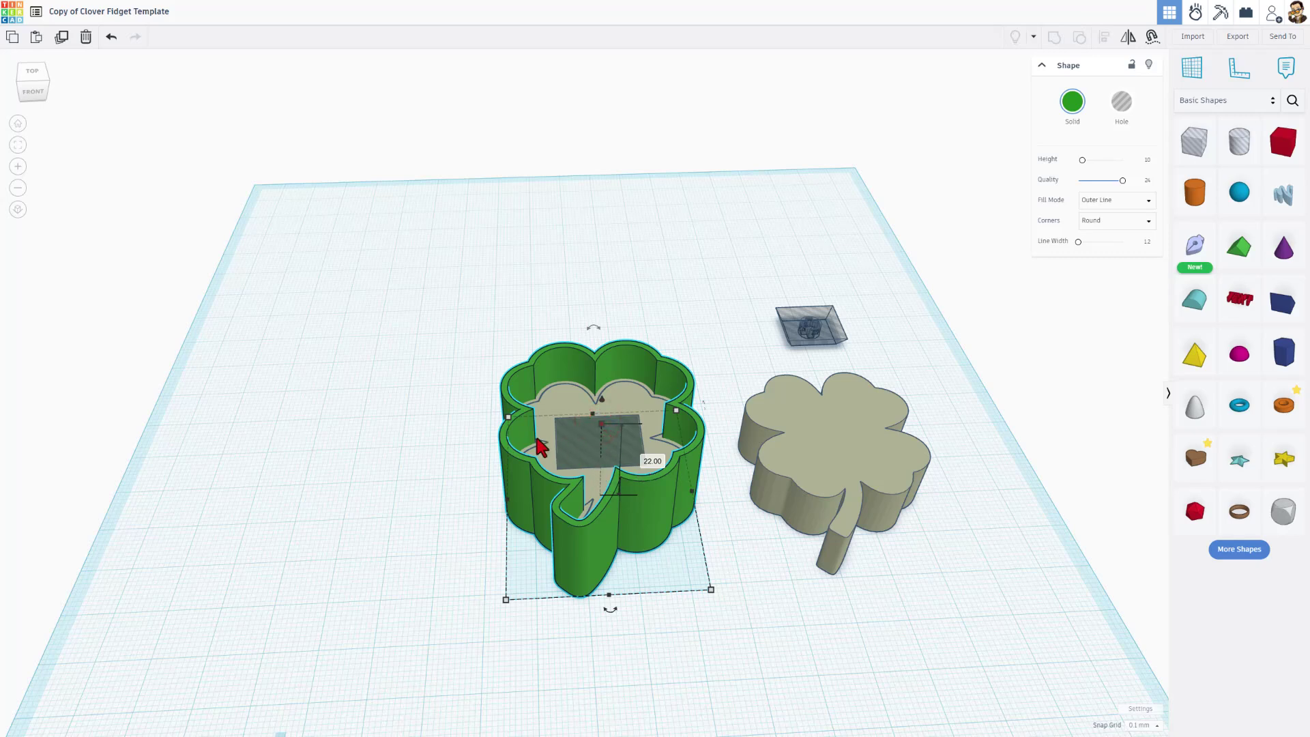
left_click(650, 461)
type("1")
key("Return")
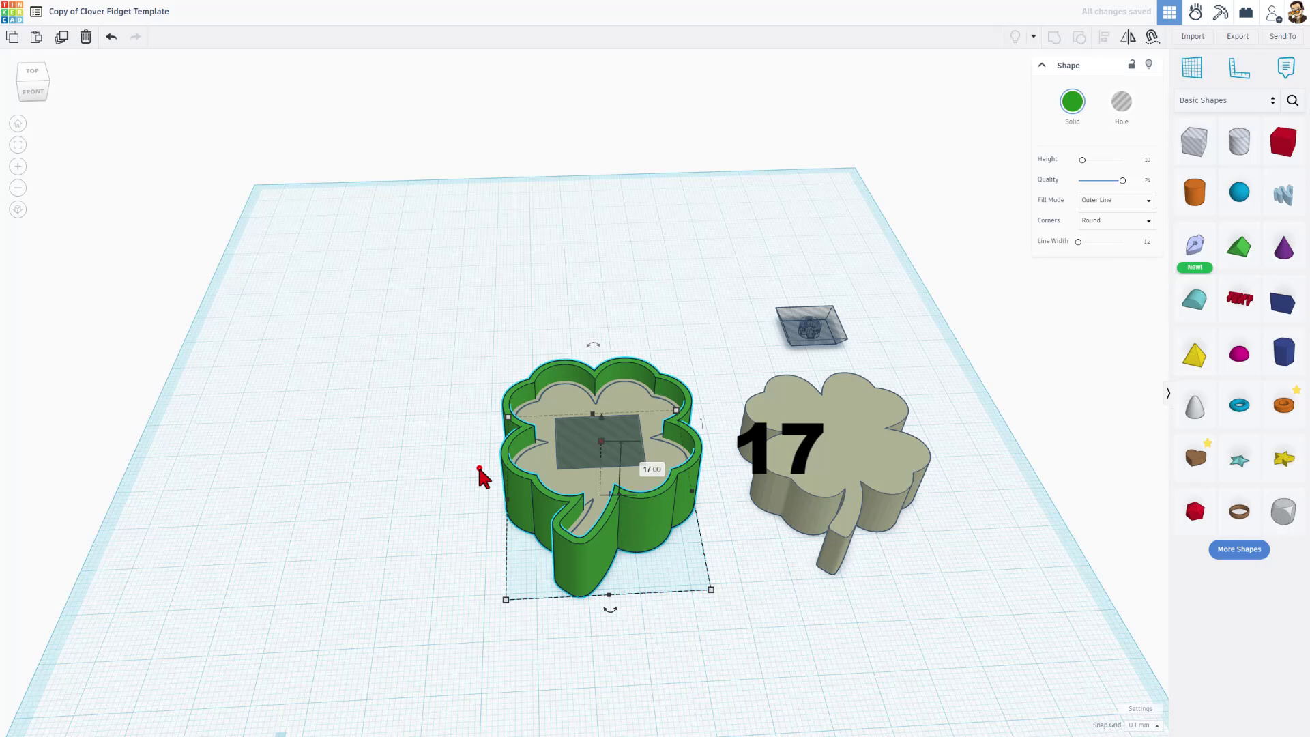
left_click(479, 469)
right_click_drag(479, 468, 400, 484)
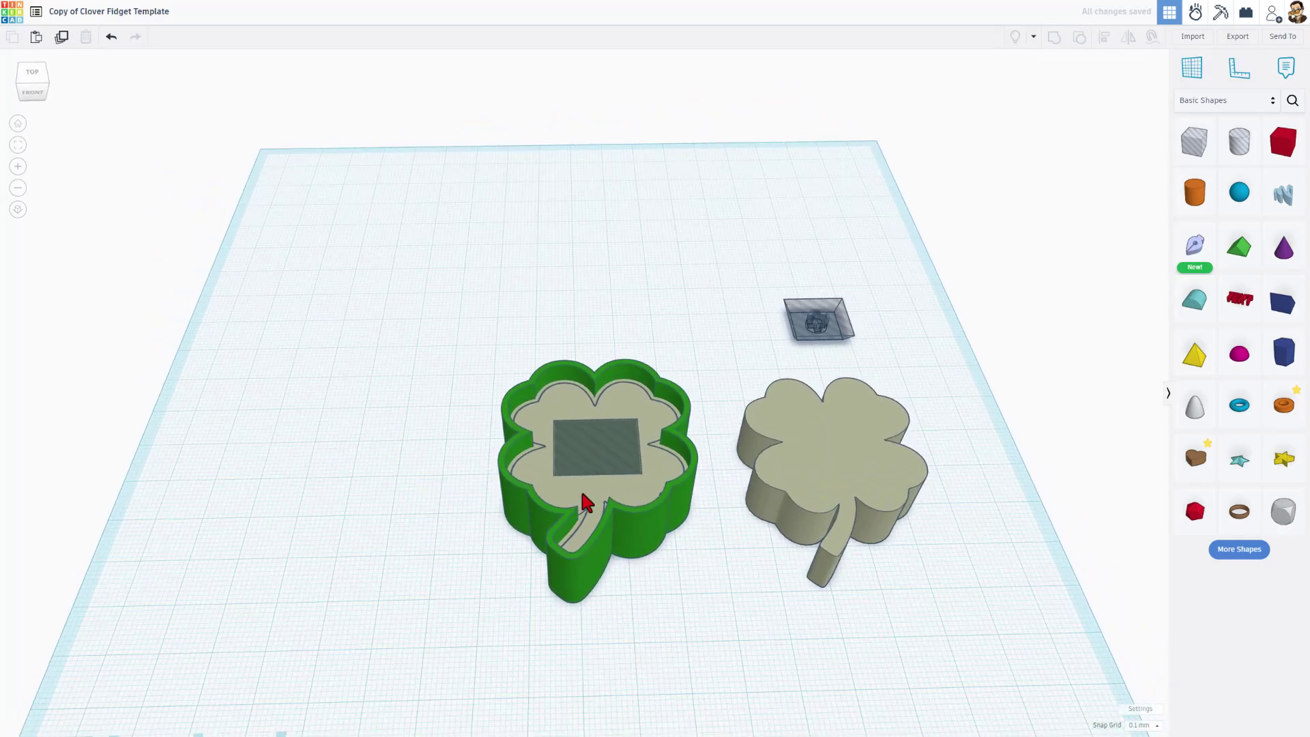
Align the small key cap box to the centre of the hole rectangle on the clover lid
left_click(821, 326, "shift")
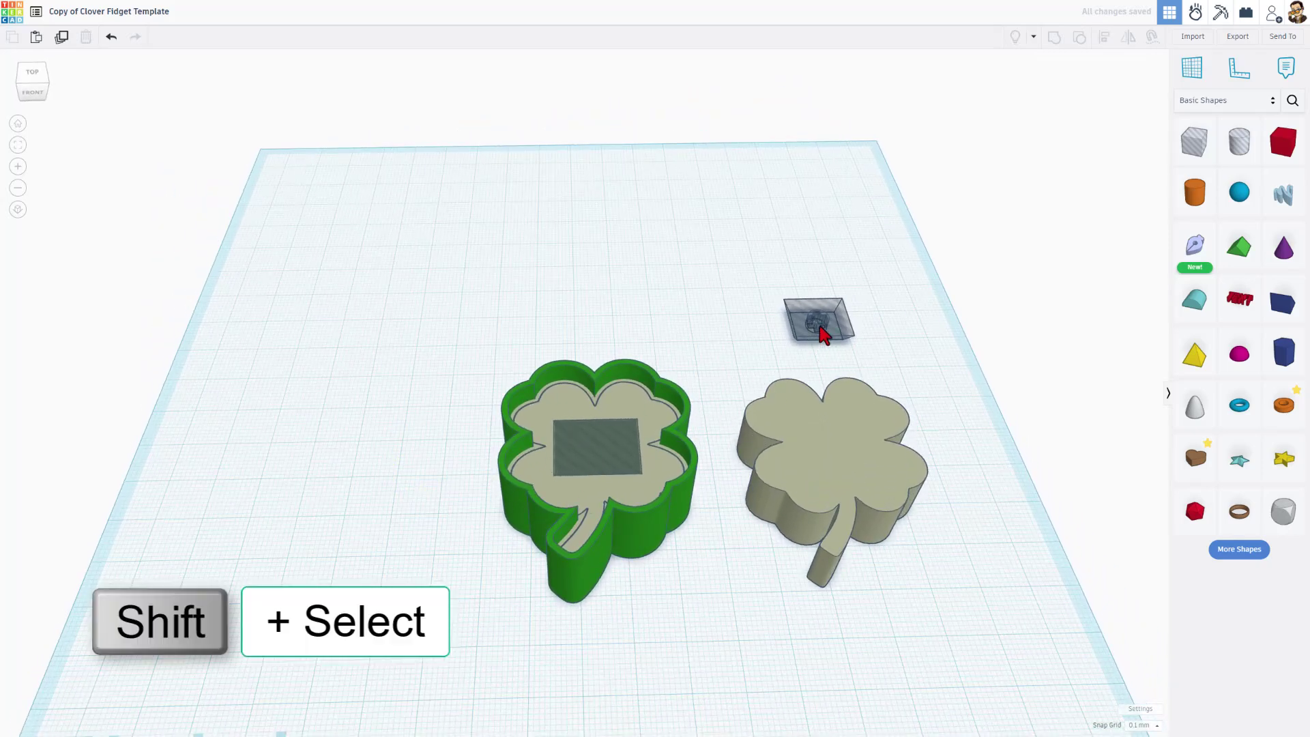
left_click(572, 456, "shift")
key("l")
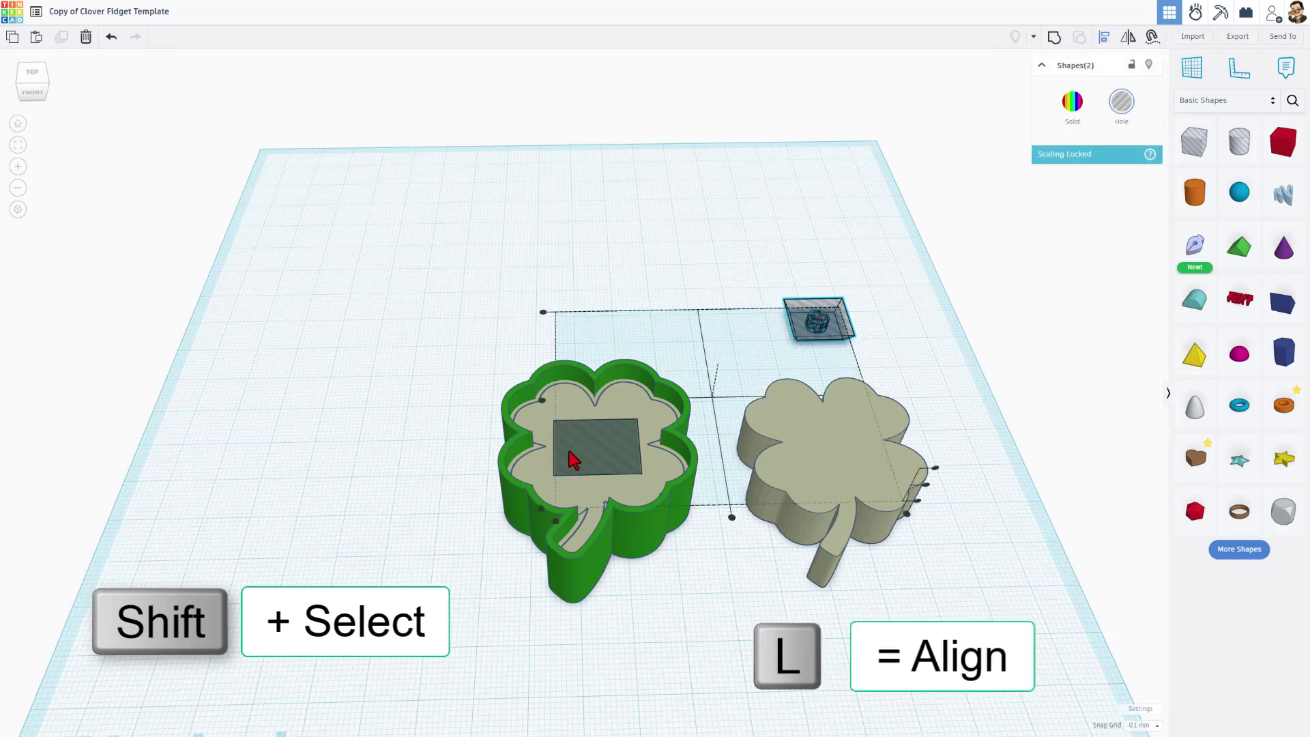
left_click(605, 451)
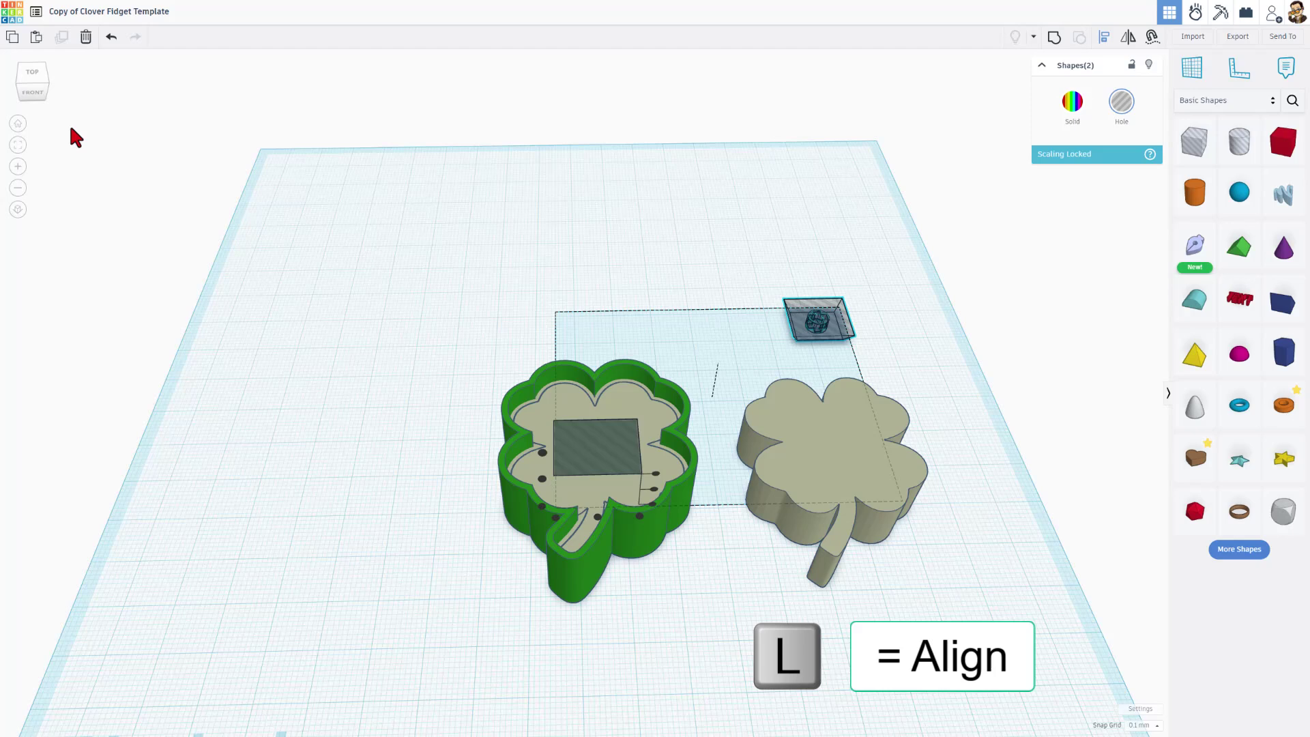
left_click(21, 88)
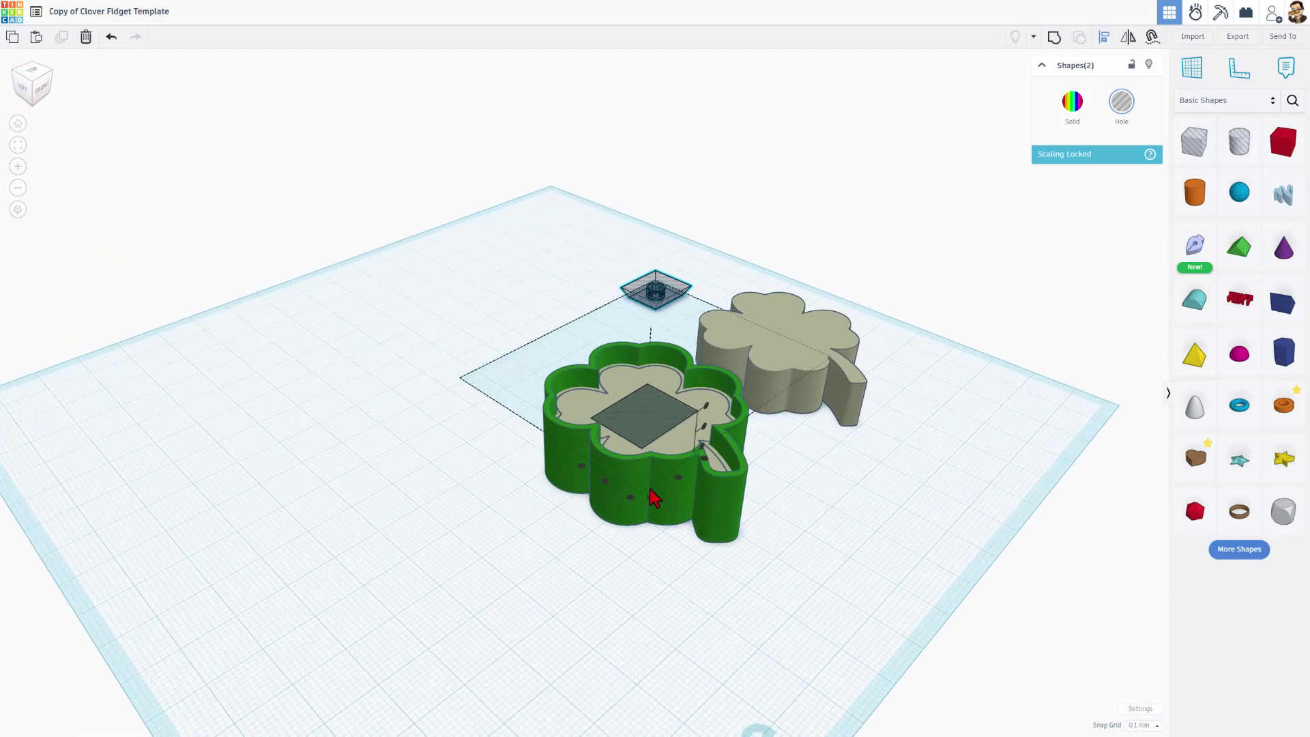
left_click(604, 482)
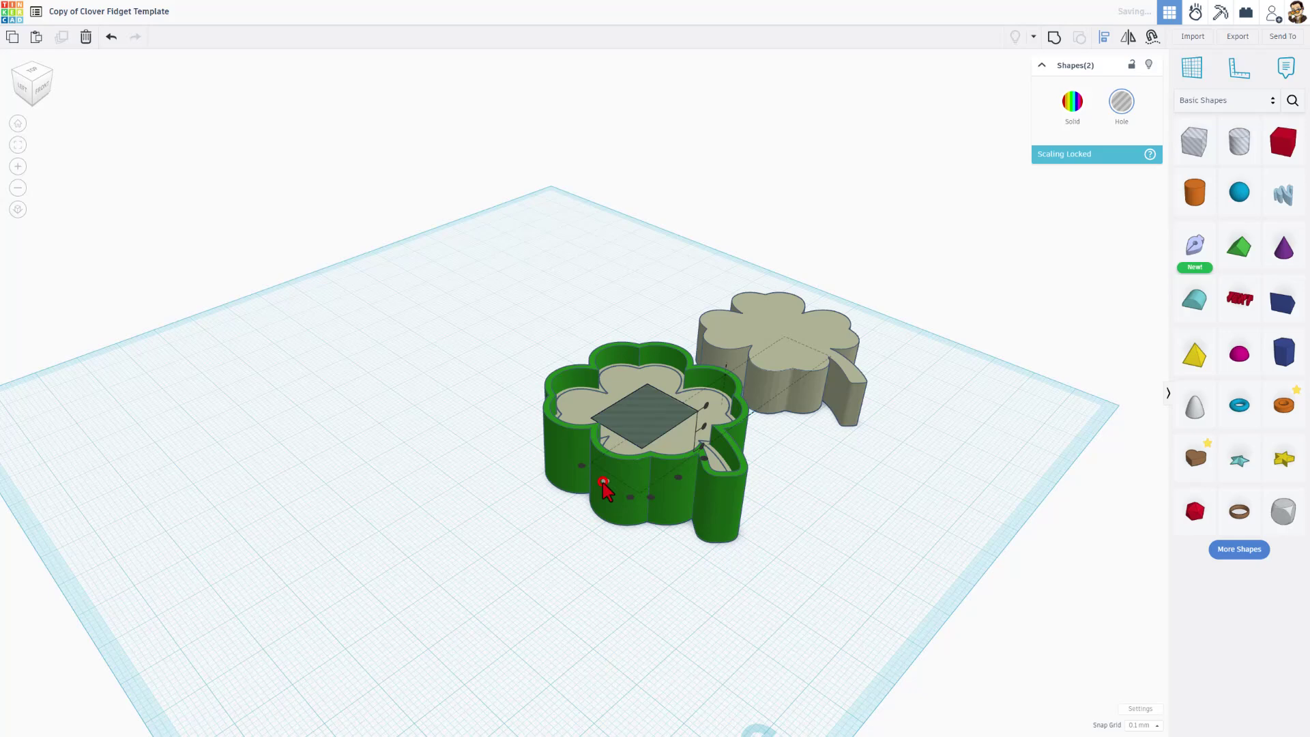
right_click_drag(907, 494, 731, 445)
Make the grey clover lid transparent
left_click(837, 480)
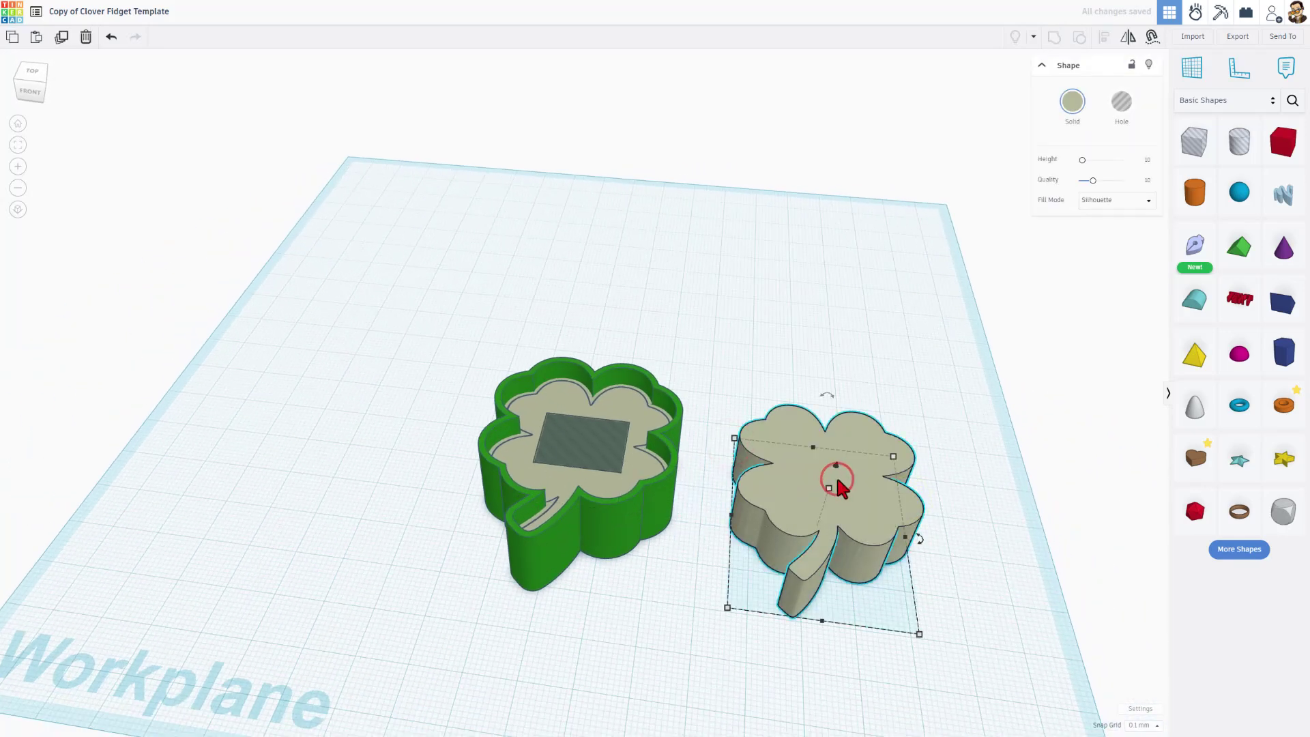
key("t")
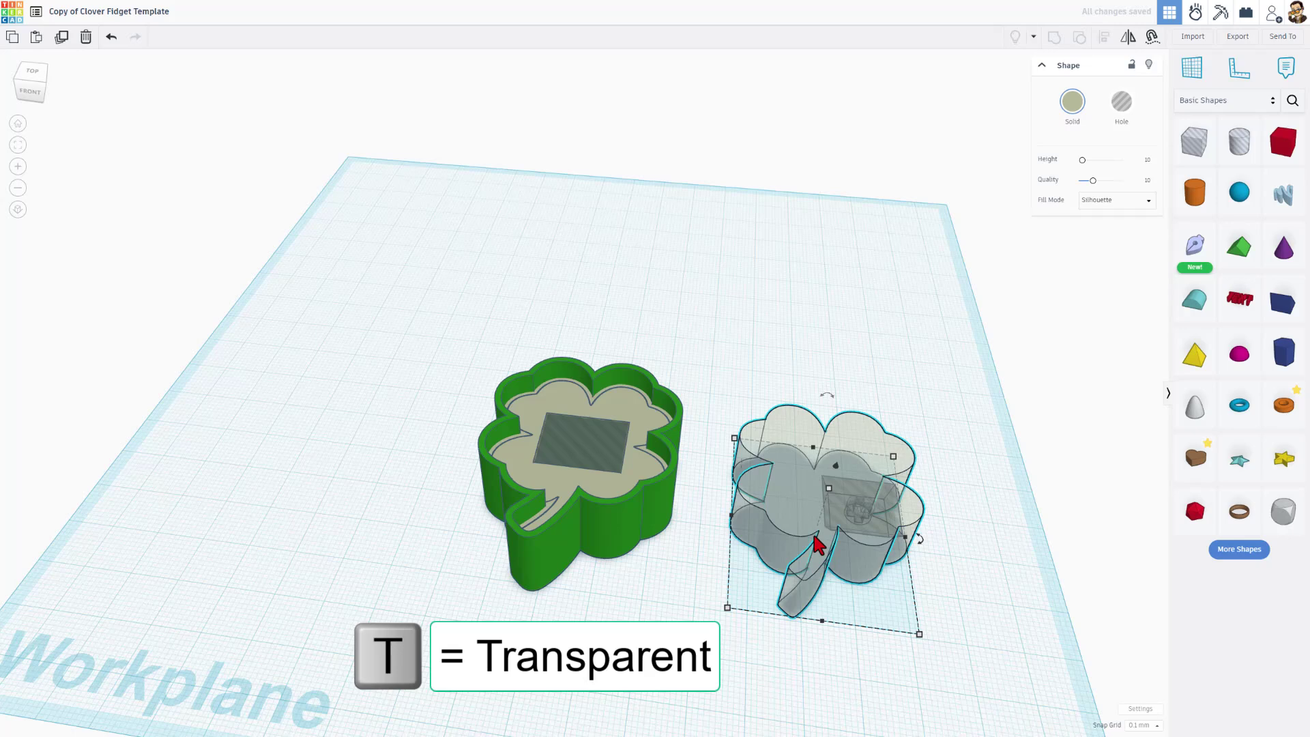
right_click_drag(818, 568, 821, 583)
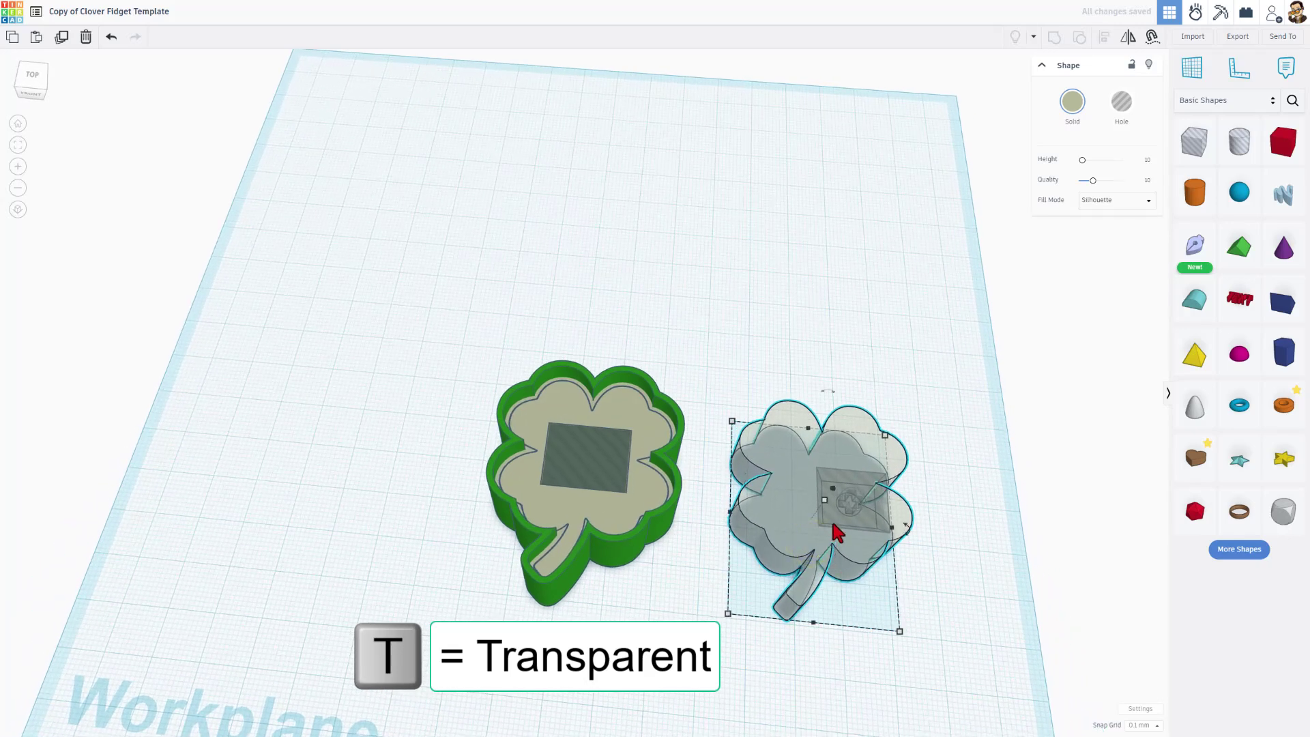
Align the key cap box to the bottom of the lid so it sits inside
left_click(896, 451)
left_click_drag(924, 389, 771, 563)
key("l")
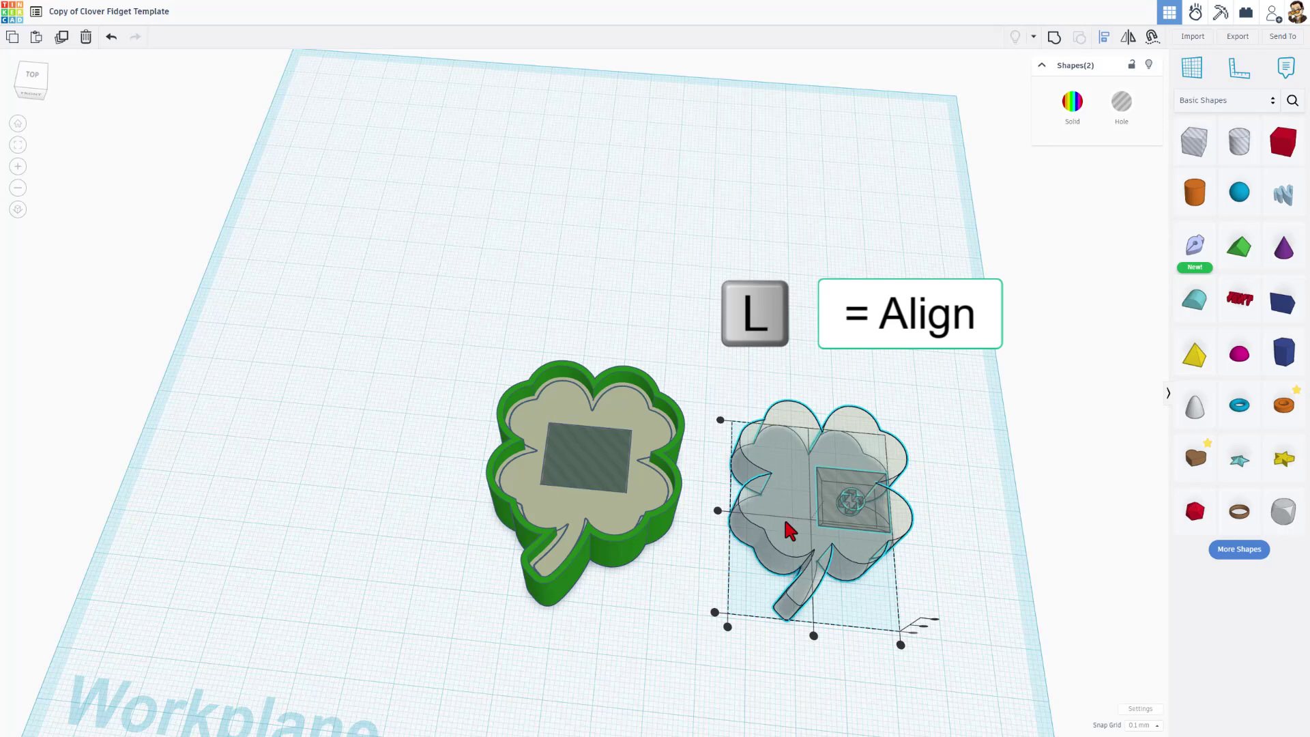
left_click(792, 539)
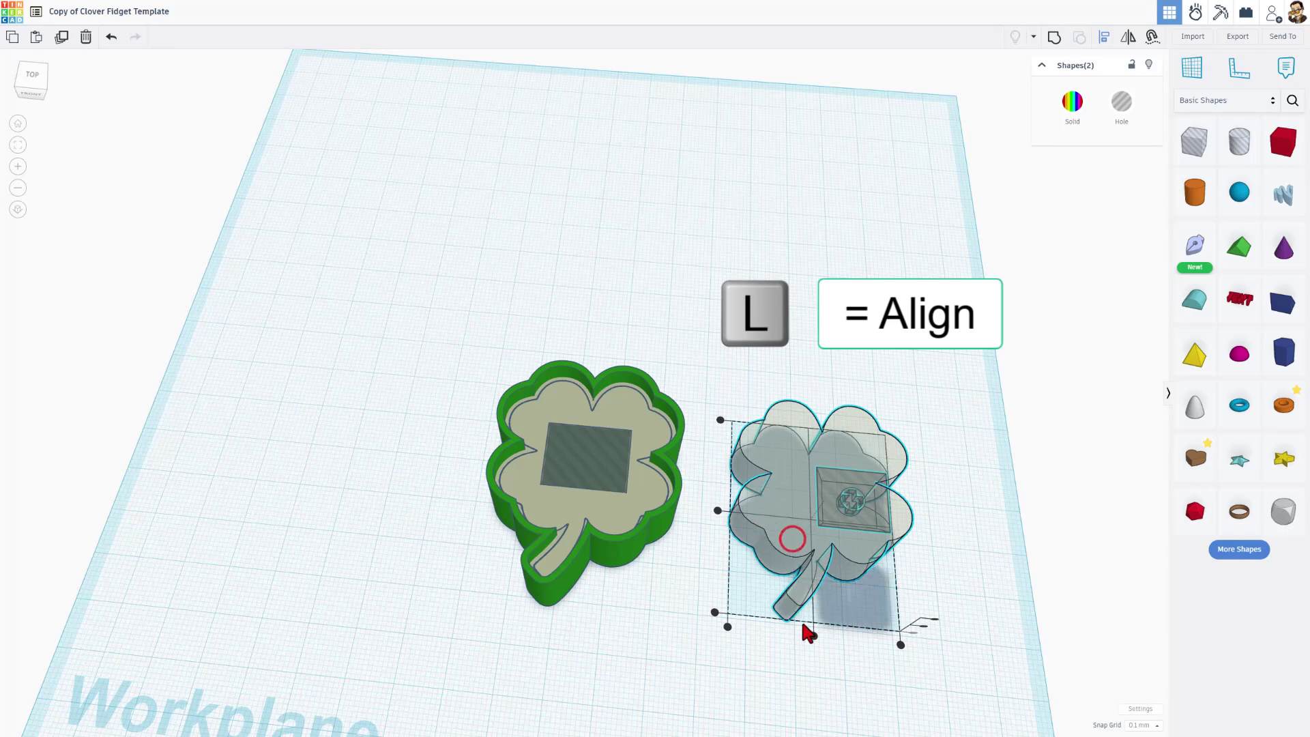
left_click(811, 632)
left_click(751, 596)
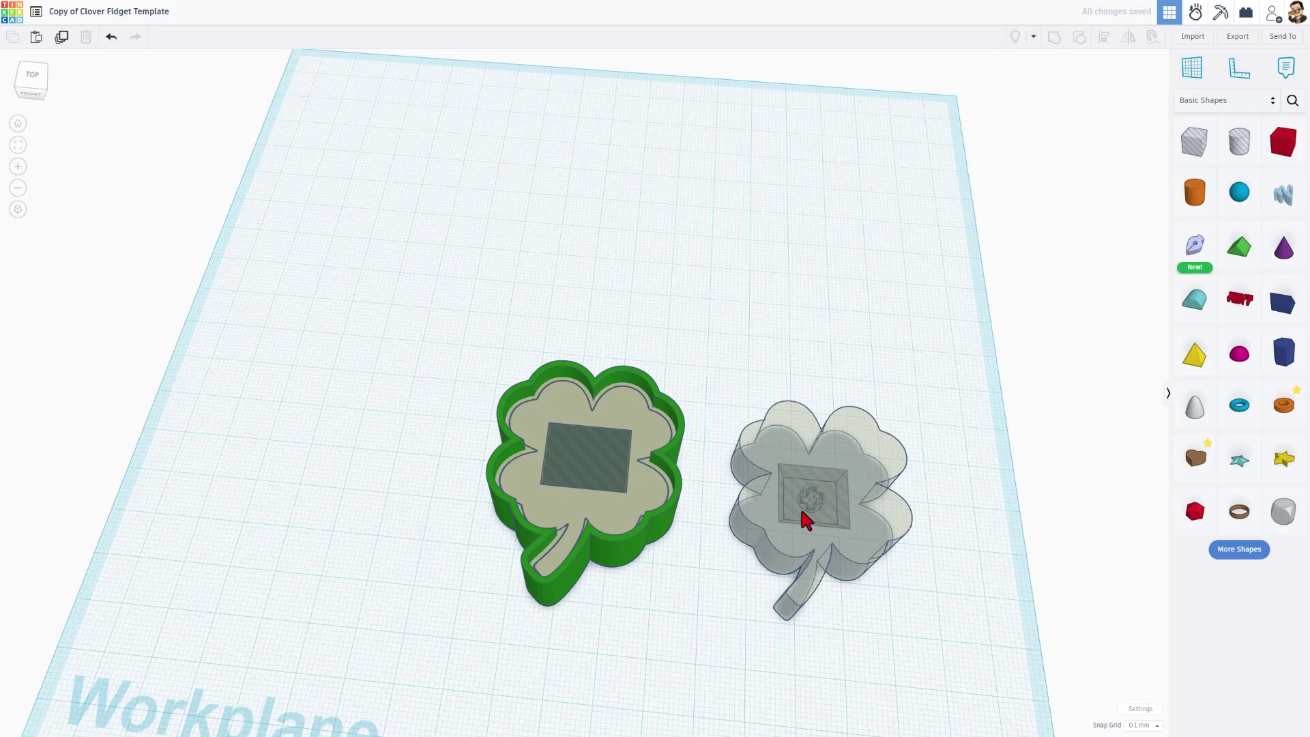
right_click_drag(801, 512, 873, 467)
Hide the clover lid and mirror the key cap vertically to flip it upside down
left_click(909, 471)
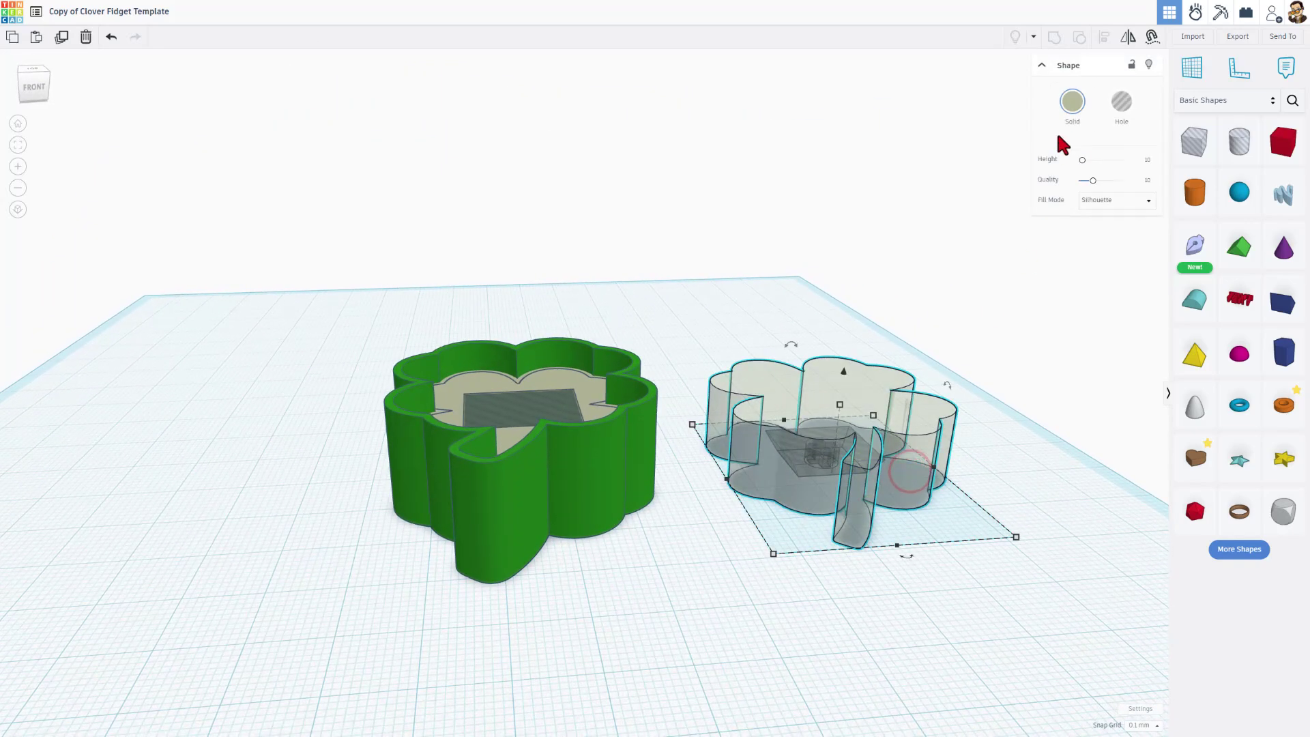
left_click(1149, 63)
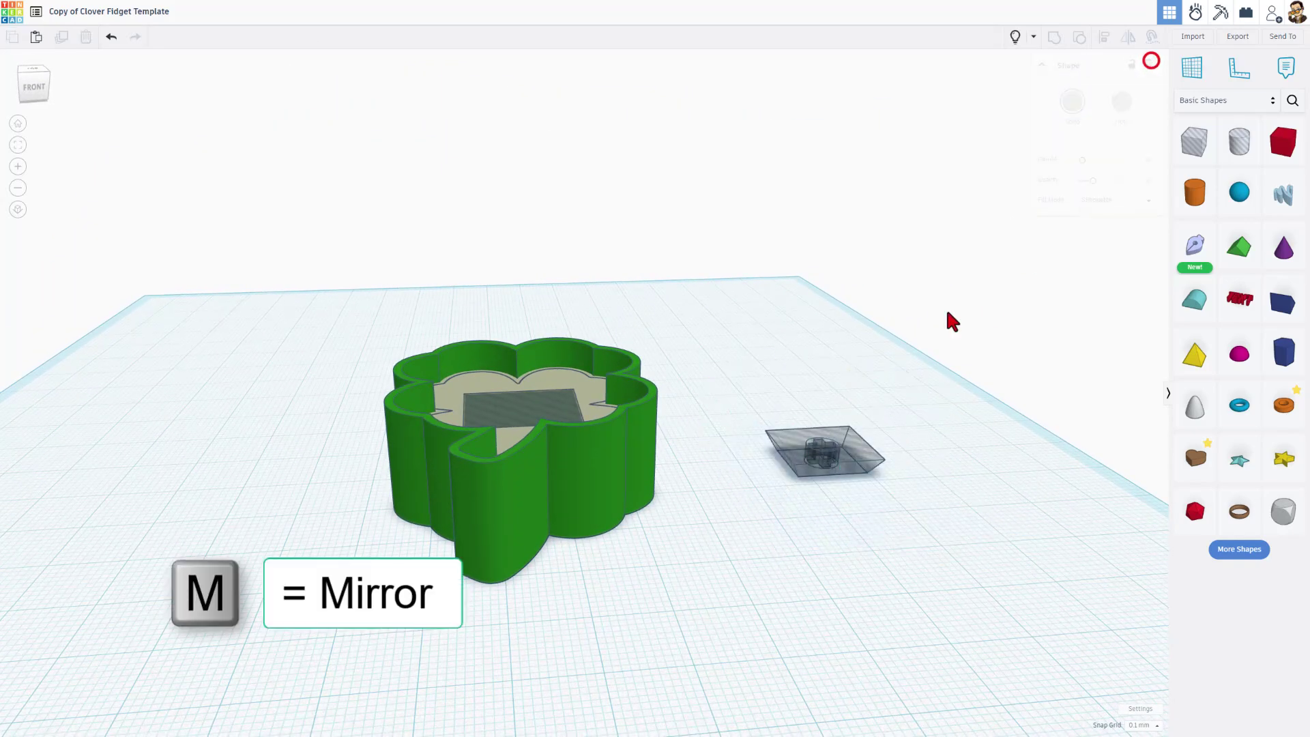
left_click(845, 445)
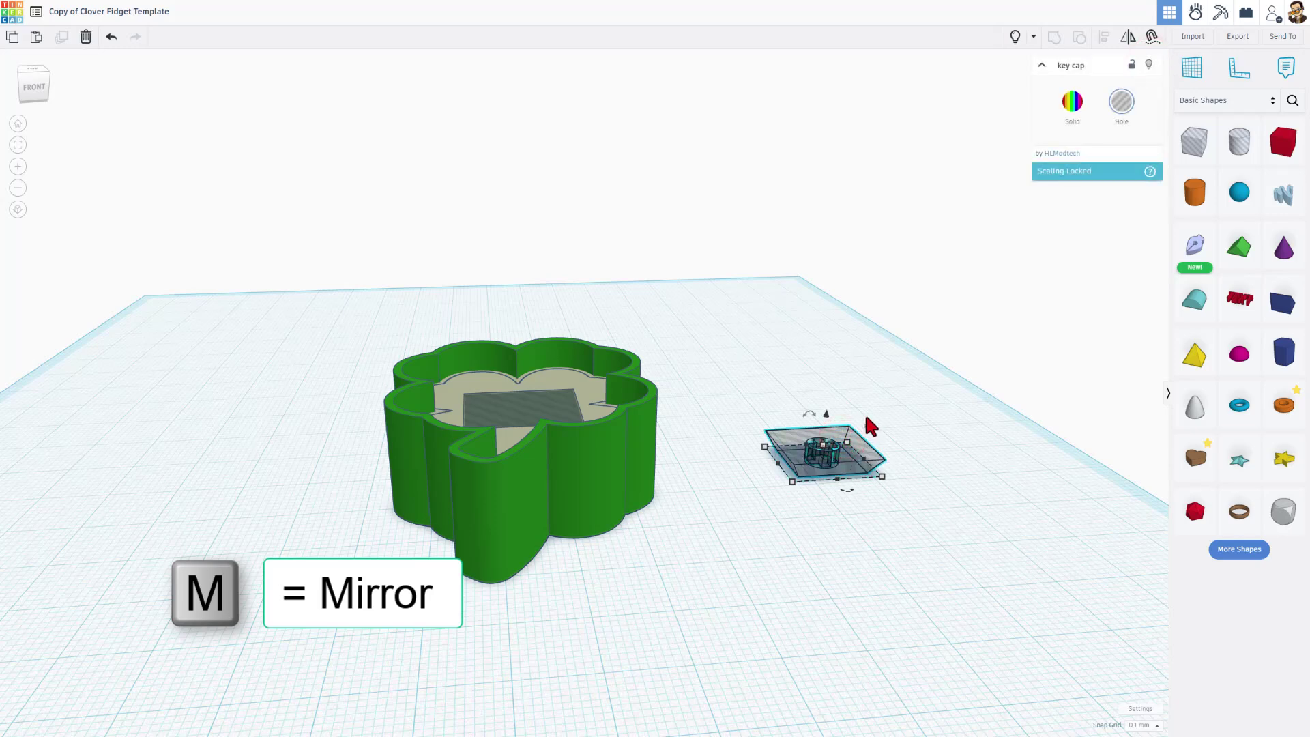
left_click(1126, 42)
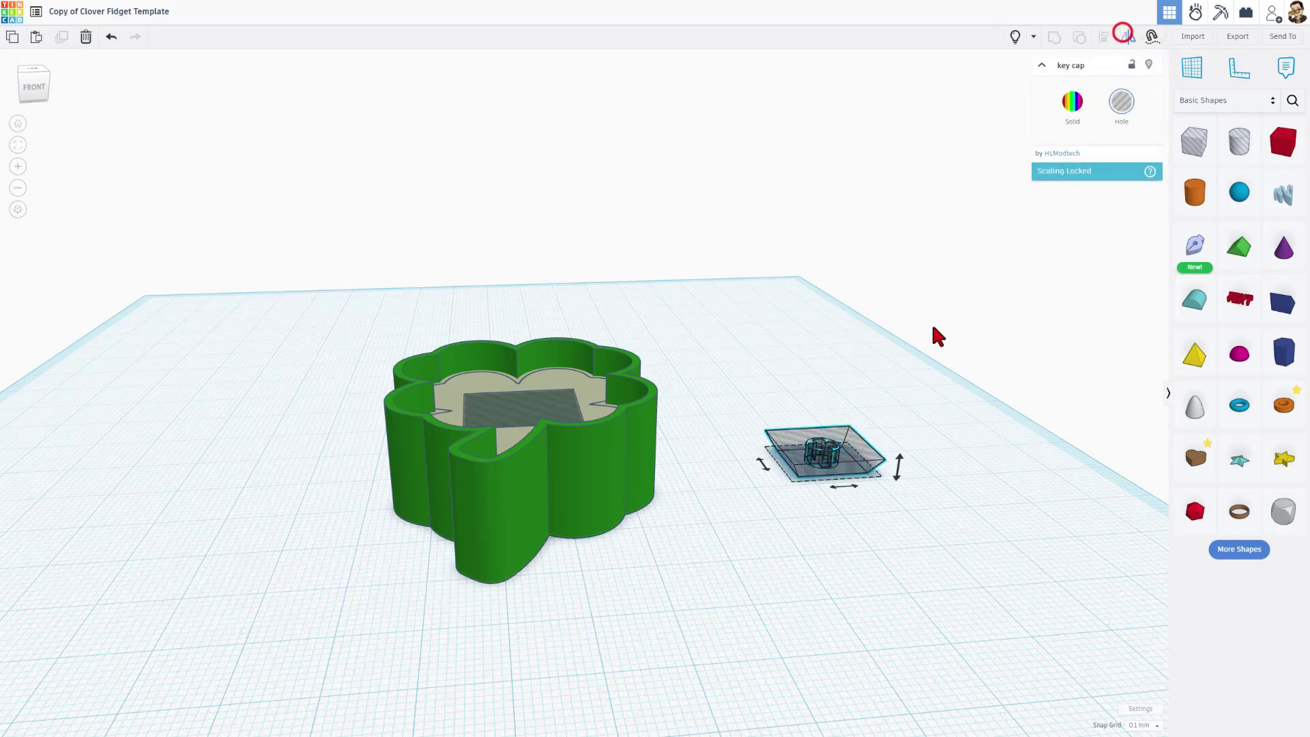
left_click(893, 462)
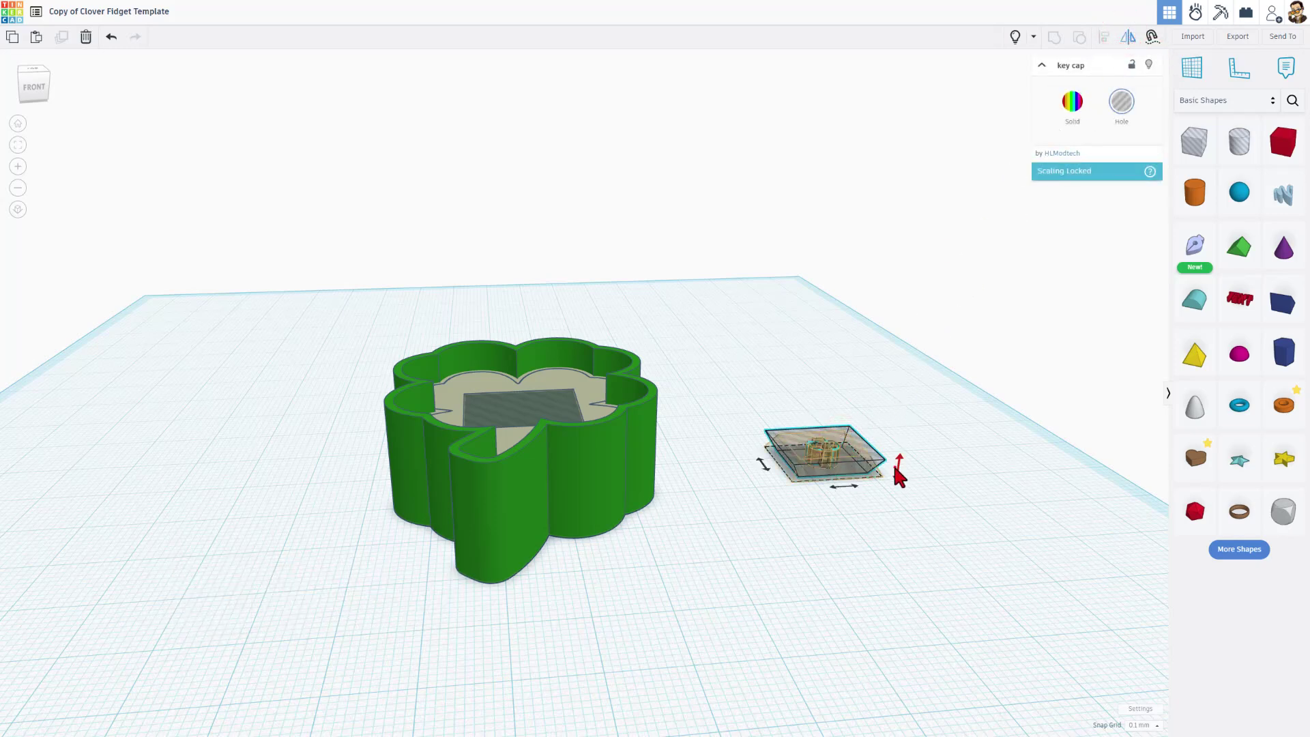
left_click(834, 492)
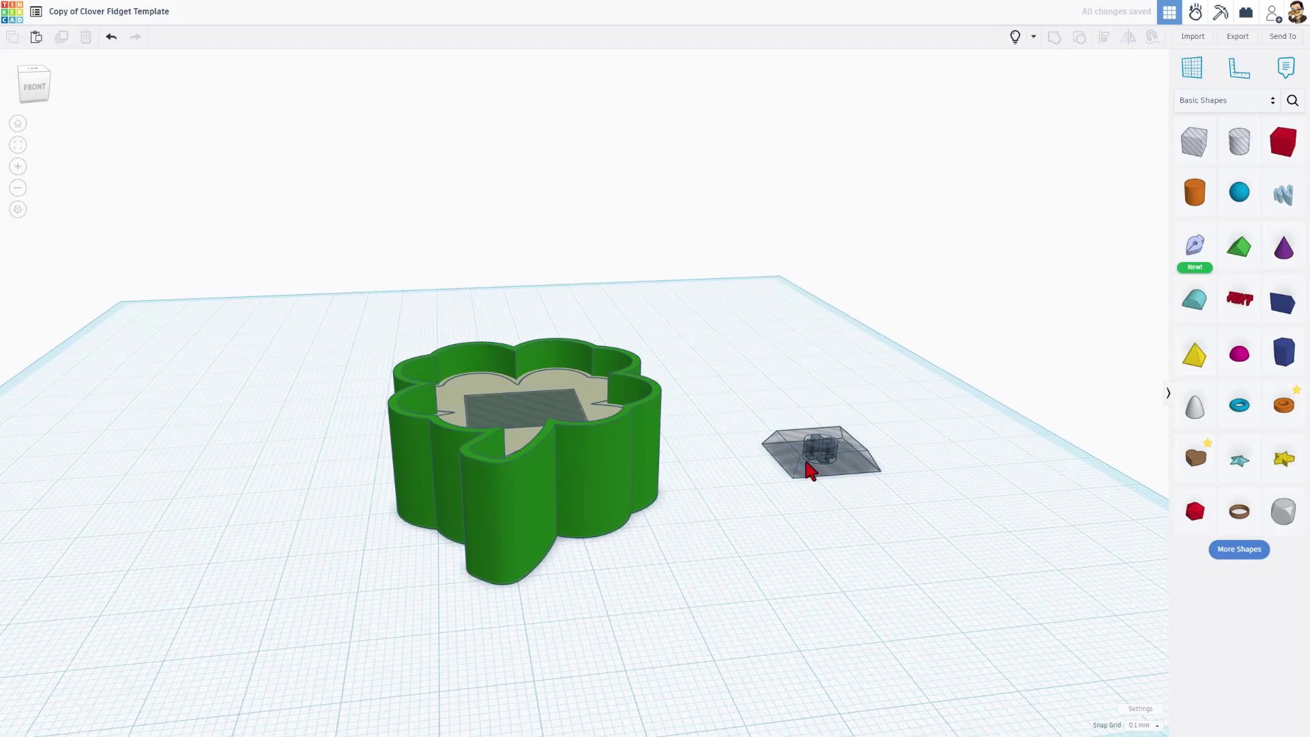
right_click_drag(835, 486, 841, 539)
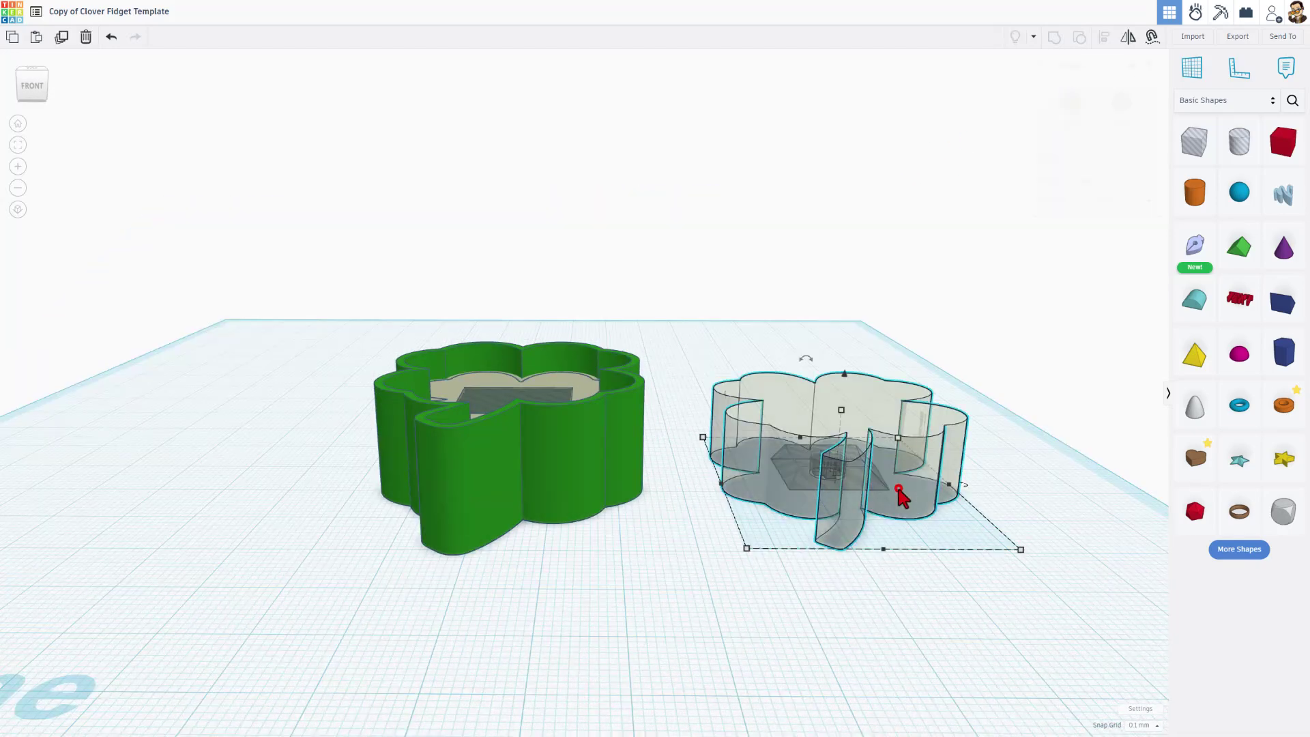
Show the lid again and set its height to 4.25 mm
left_click(898, 488)
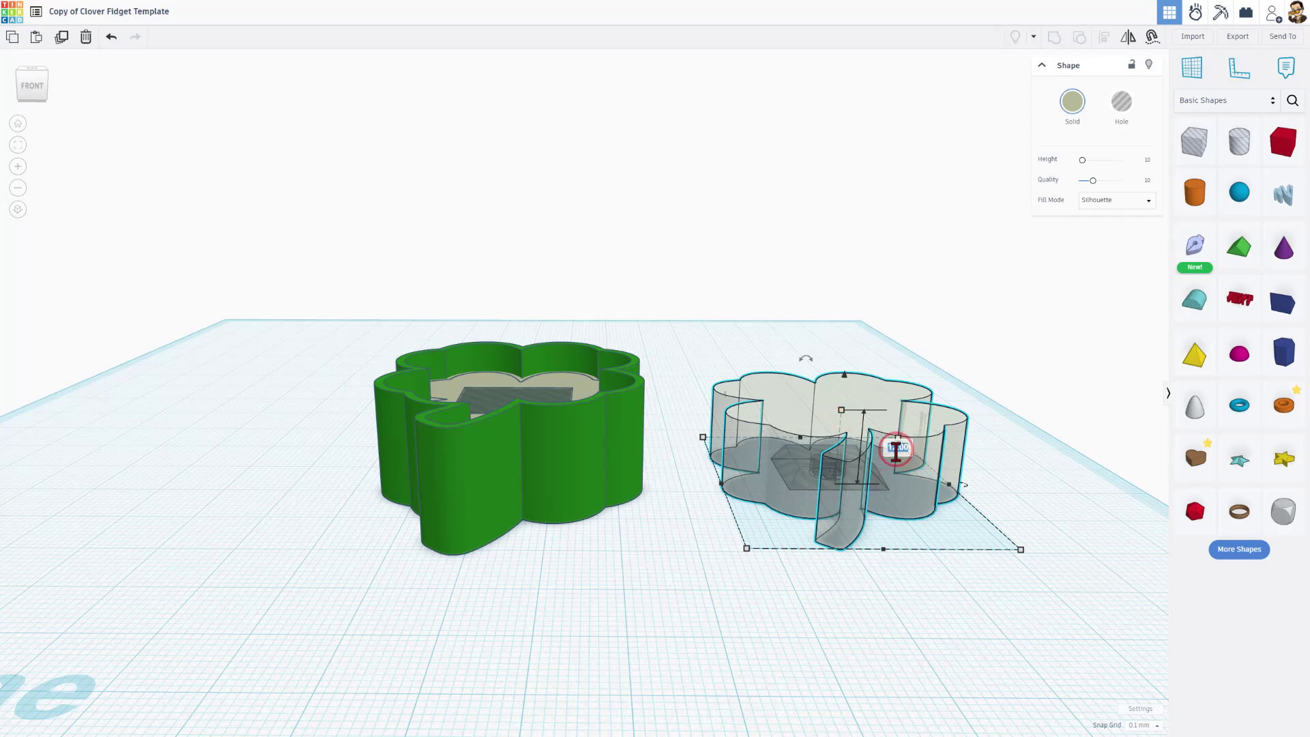
key("Return")
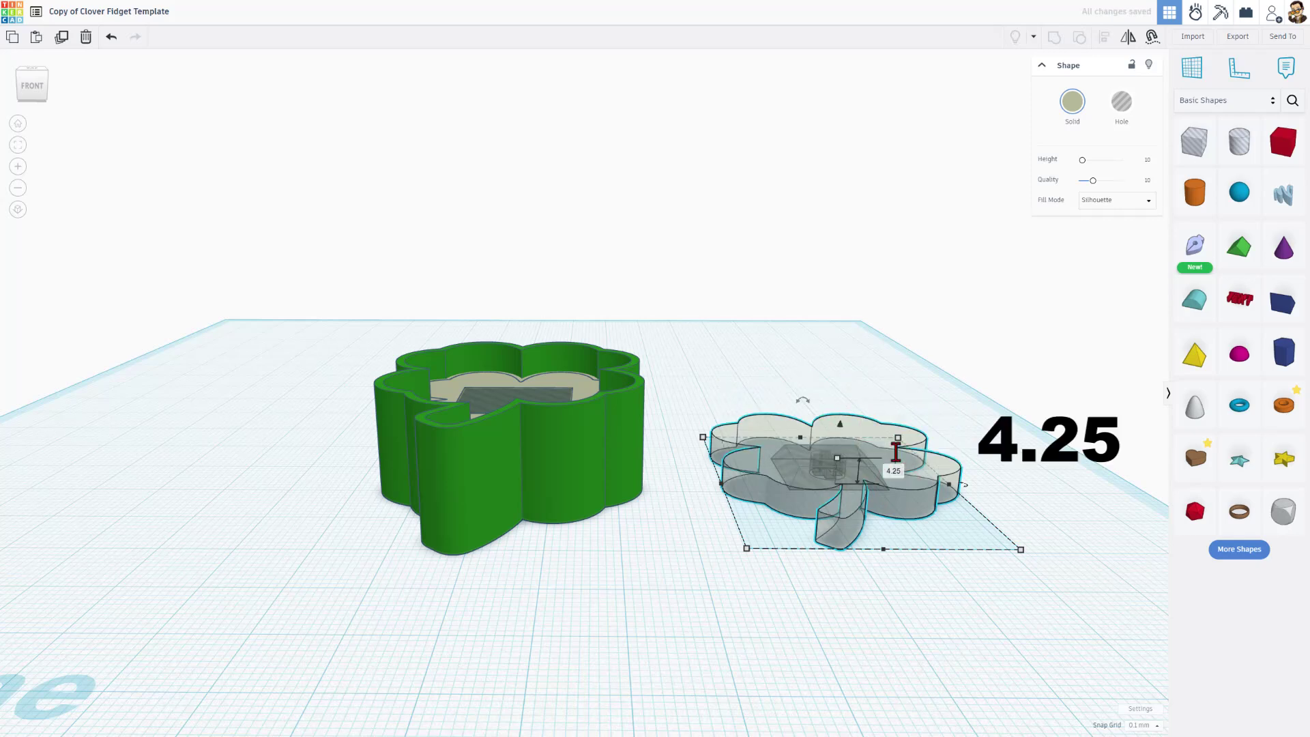
left_click(778, 552)
right_click_drag(799, 544, 827, 604)
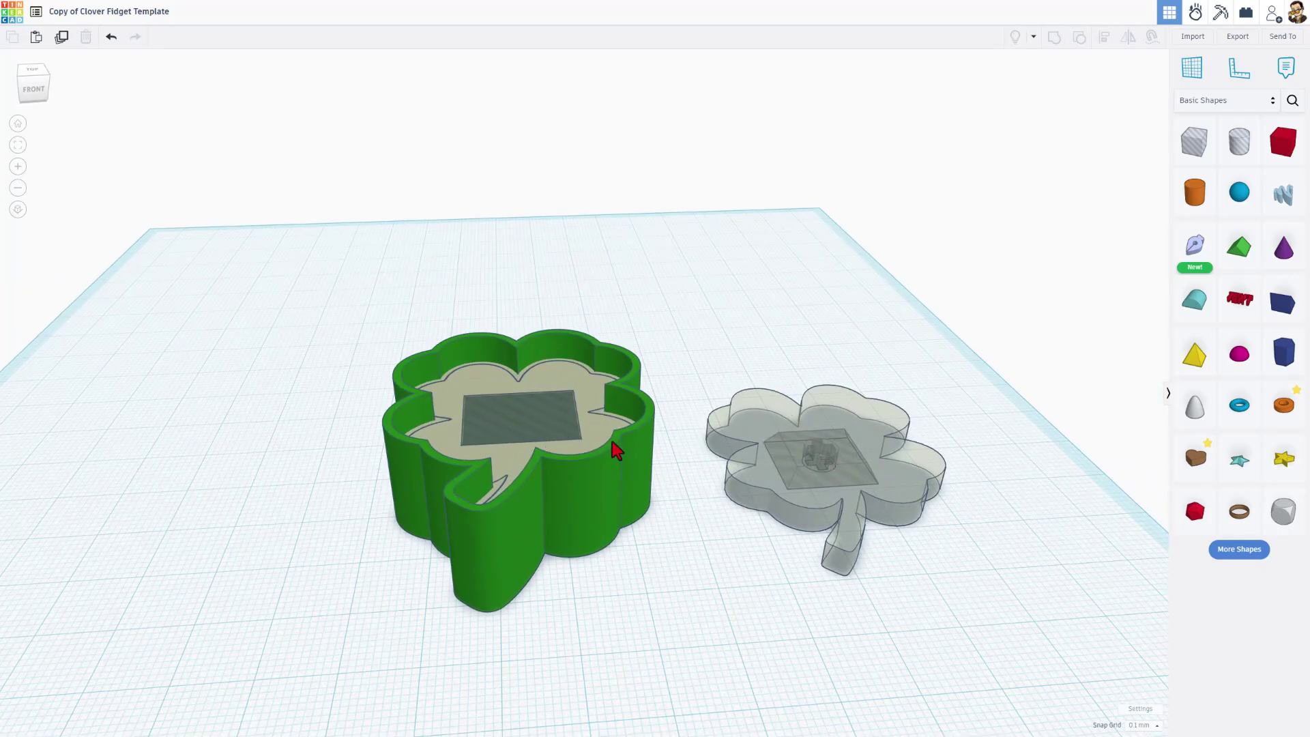
right_click_drag(718, 450, 661, 558)
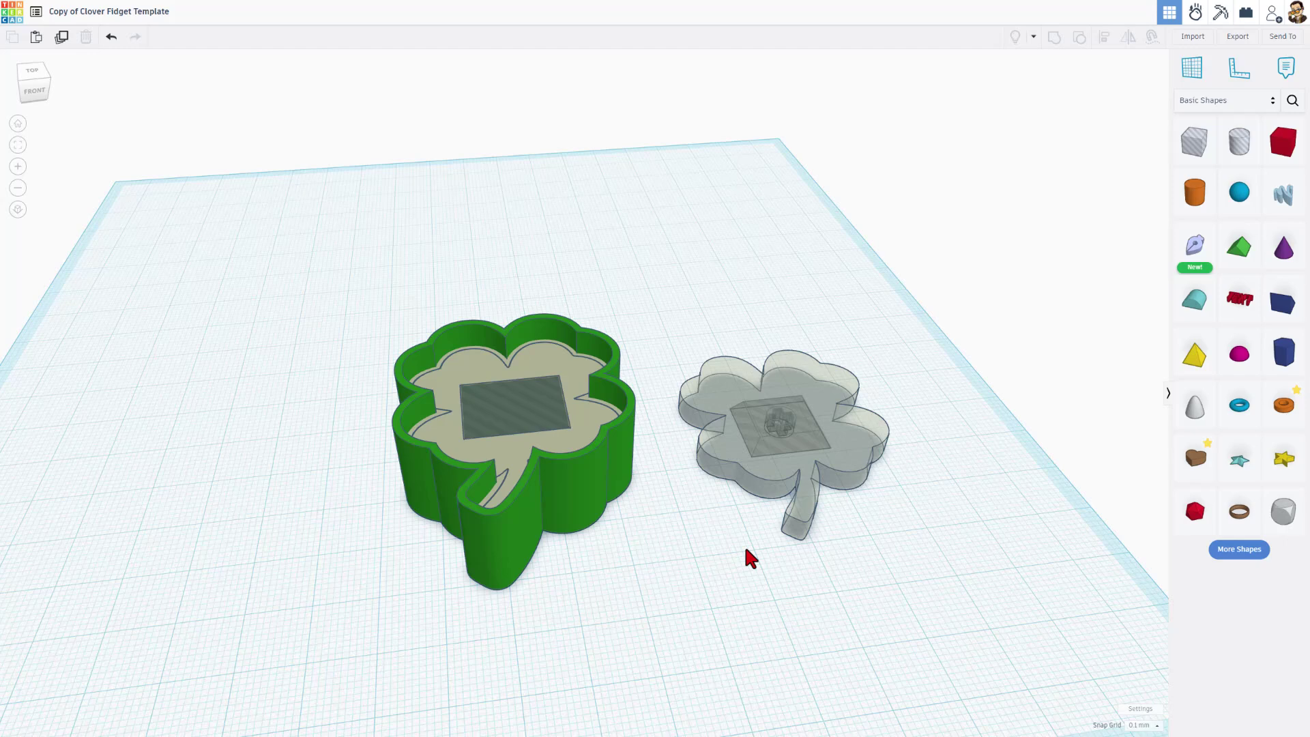
Colour the clover lid green from the solid colour presets
left_click(761, 378)
left_click(1057, 101)
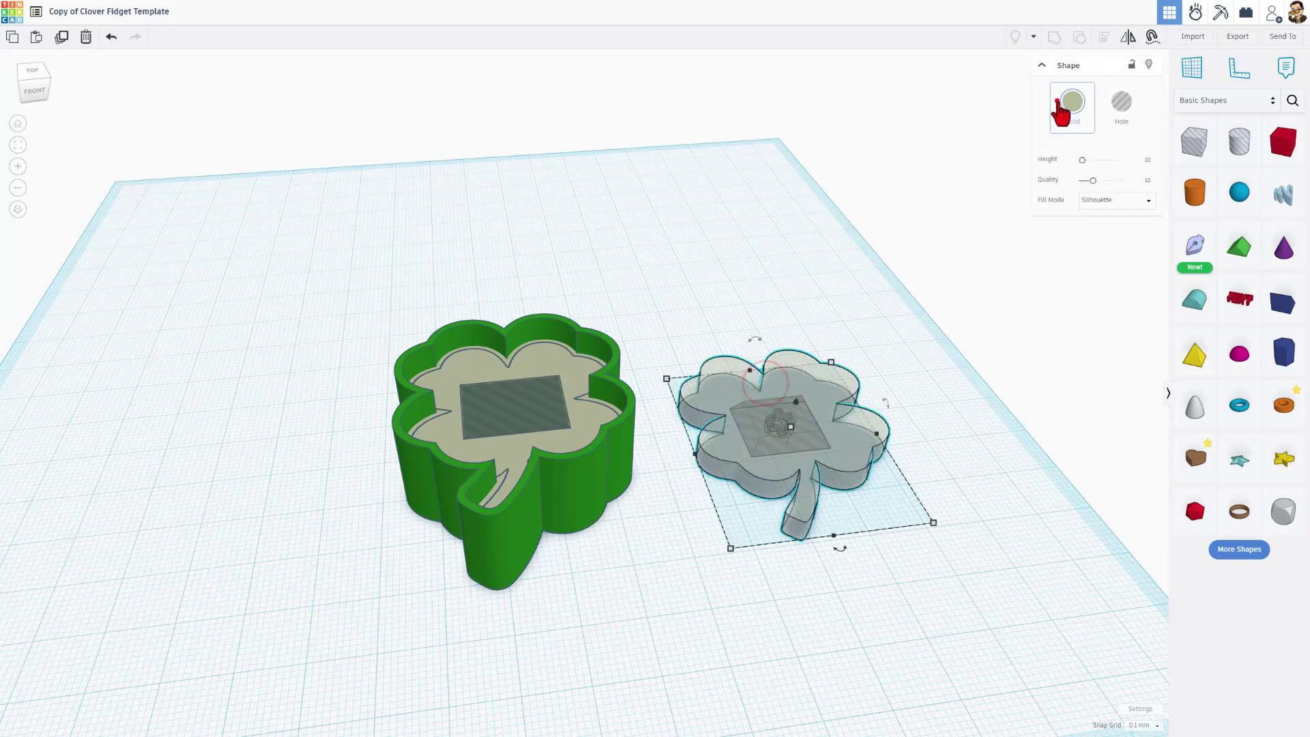
left_click(1027, 157)
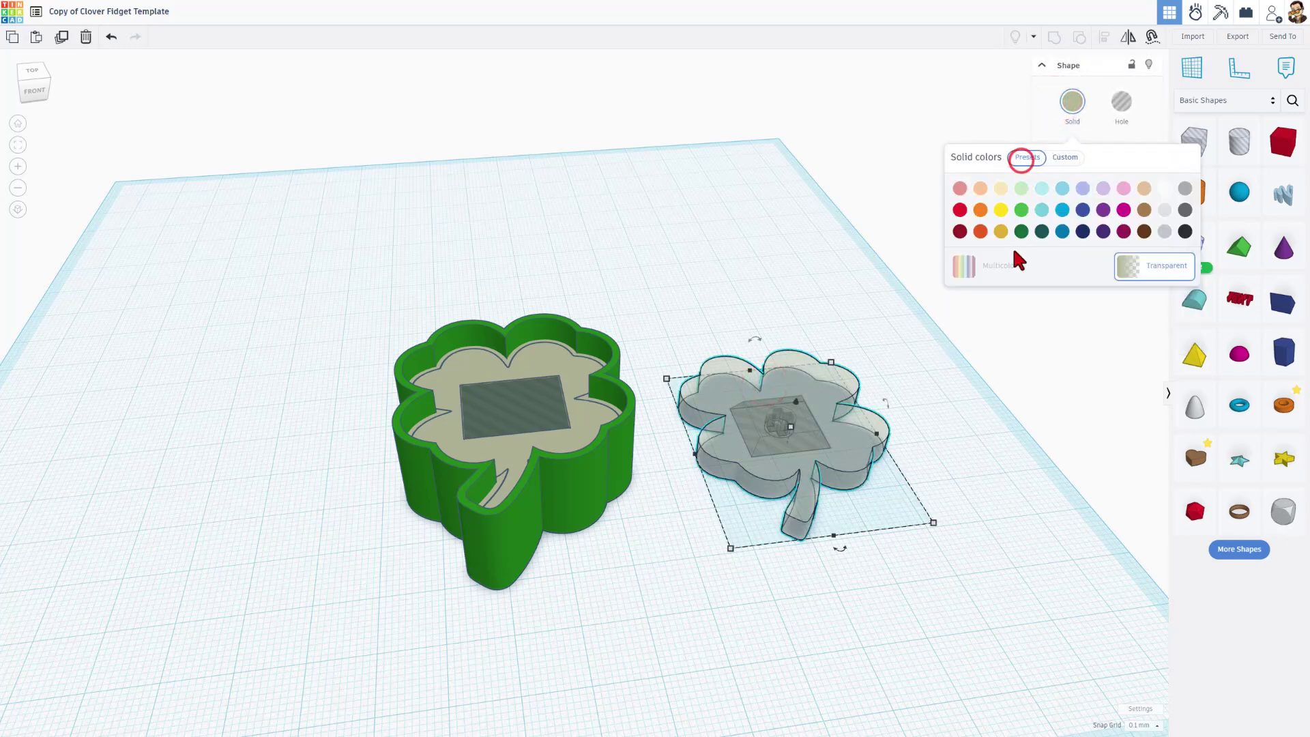
left_click(1020, 210)
left_click(763, 283)
Group the lid with the key cap, and group the green base parts into one
left_click_drag(731, 313, 825, 492)
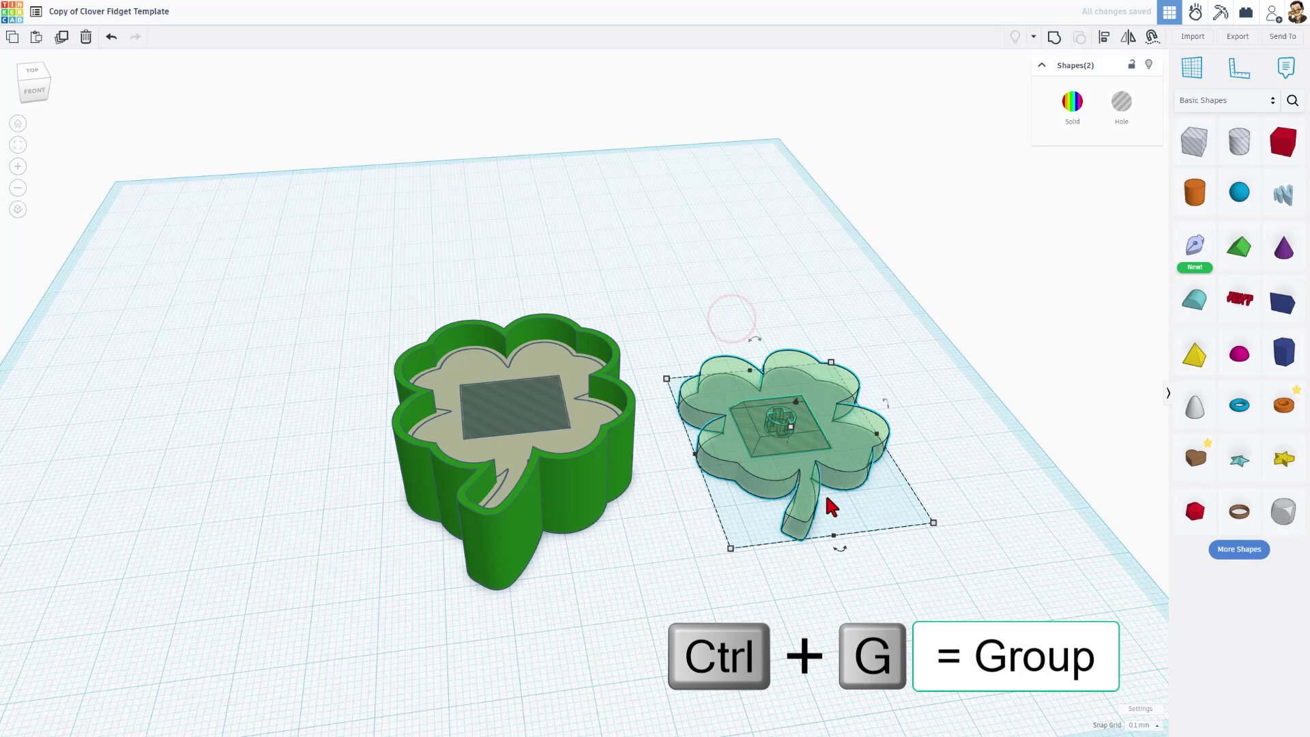
key("ctrl+g")
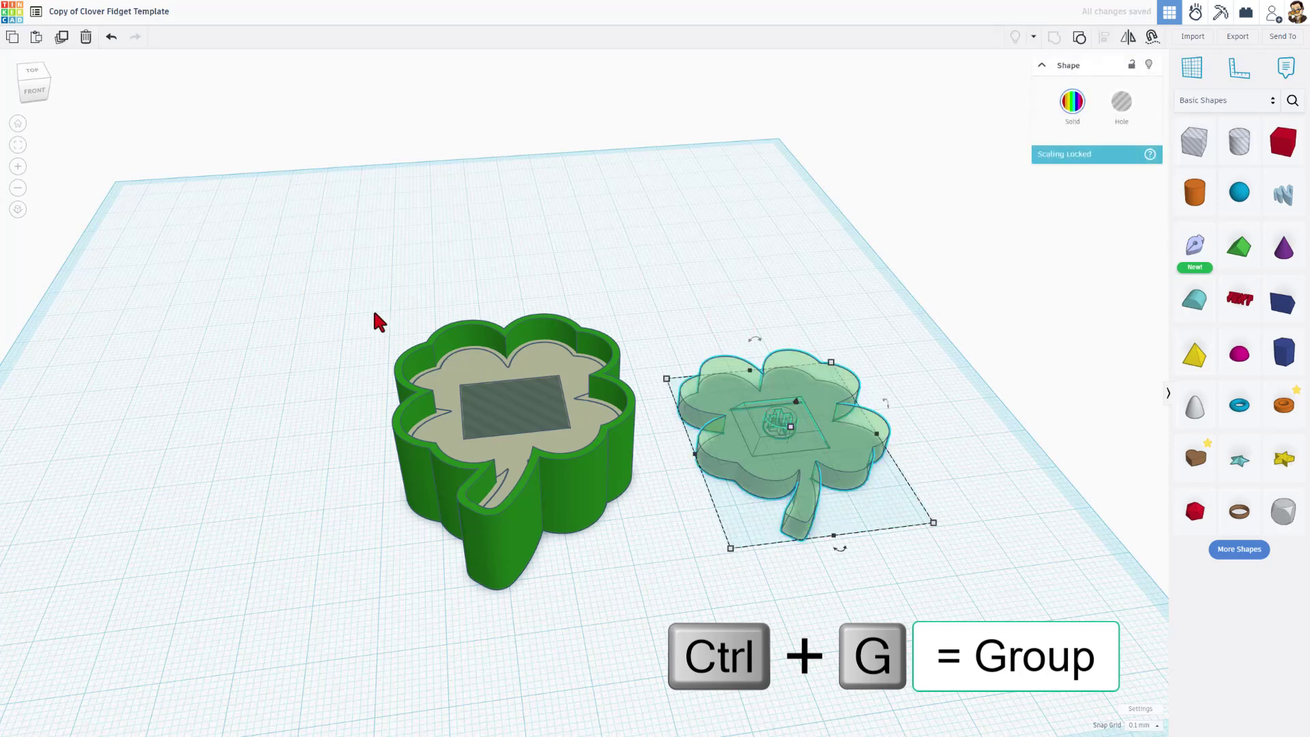
left_click_drag(375, 314, 593, 540)
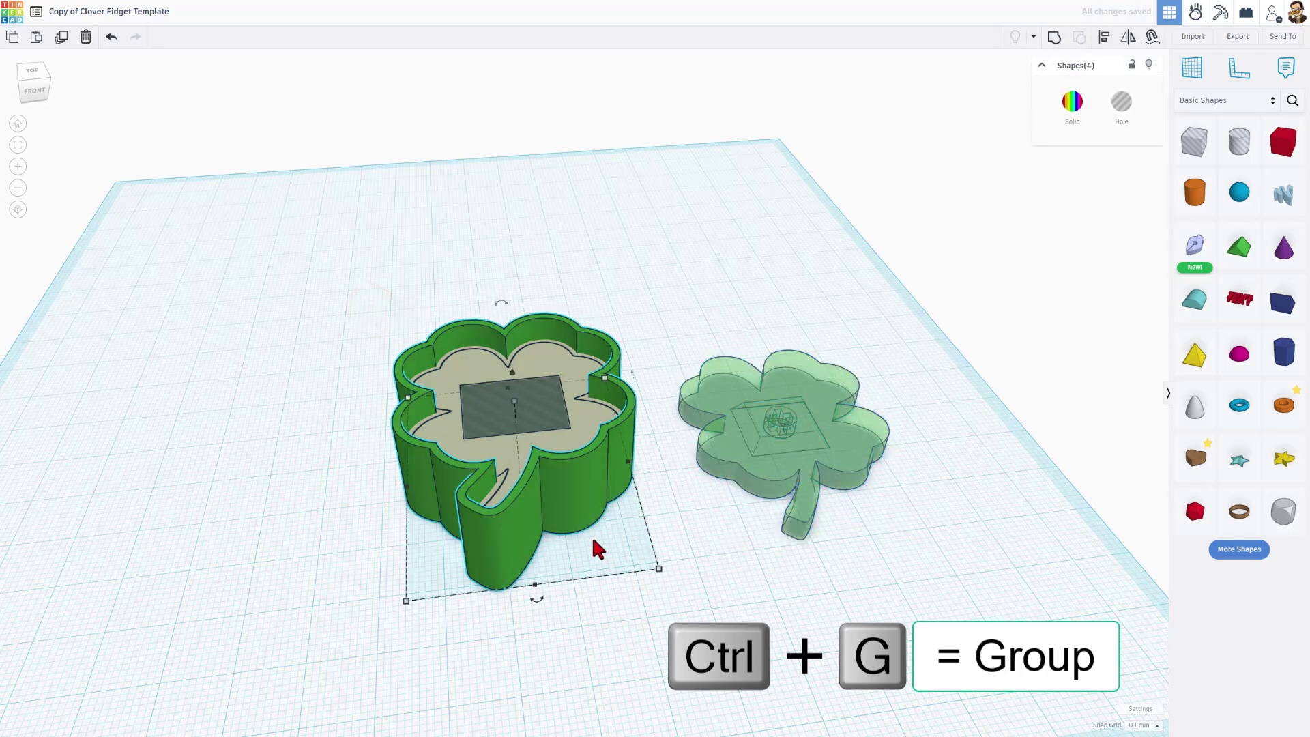
key("ctrl+g")
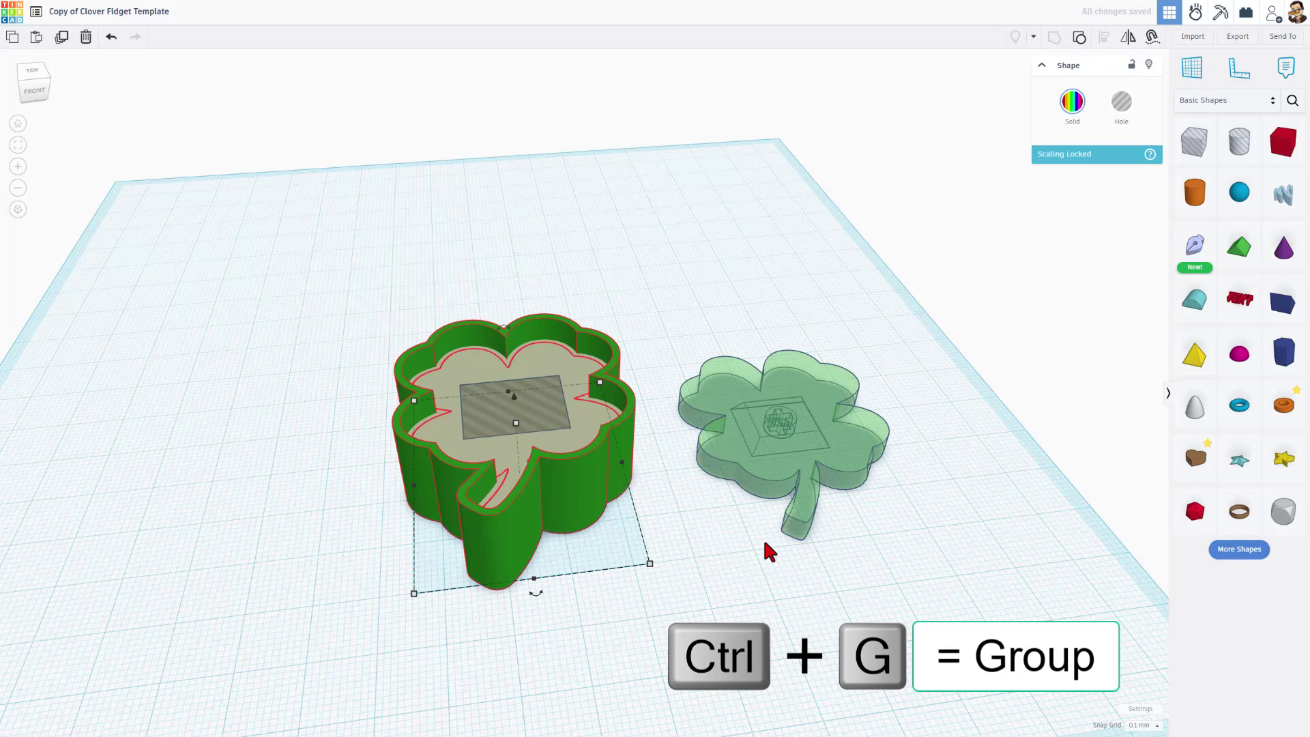
right_click_drag(770, 551, 750, 628)
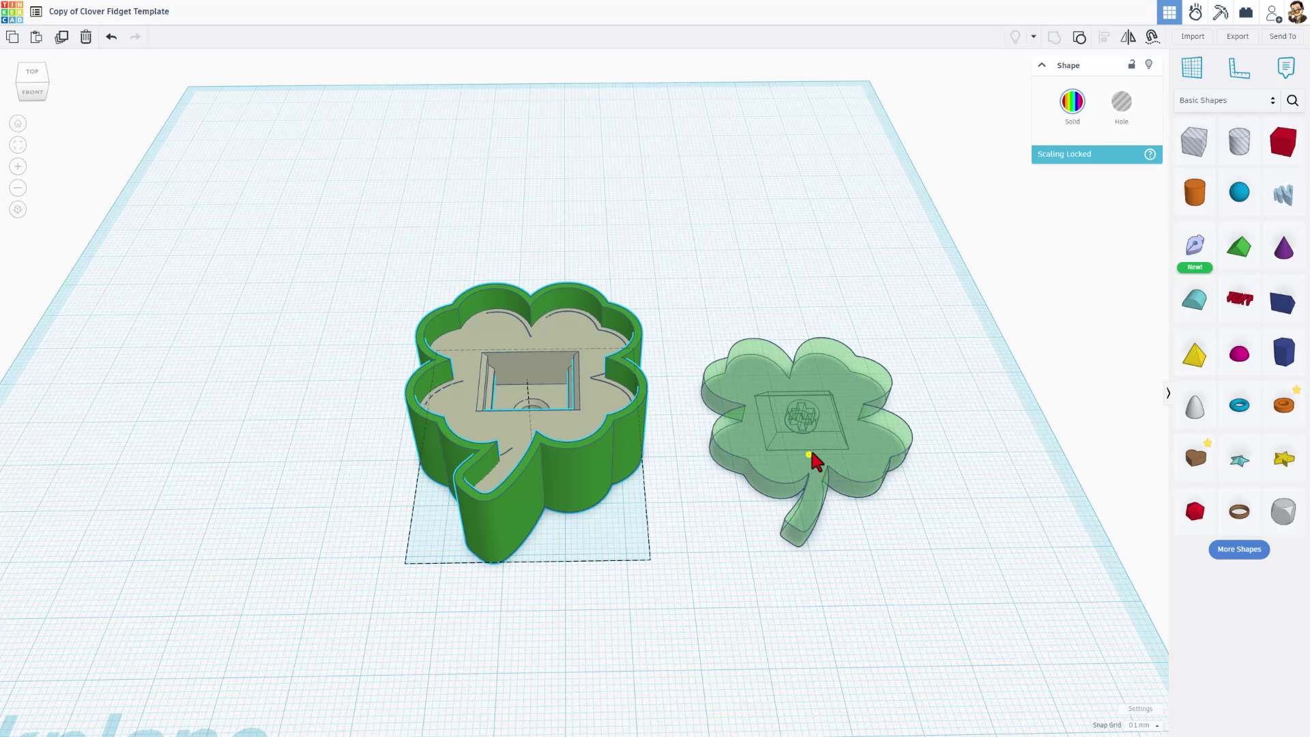
right_click_drag(812, 459, 830, 453)
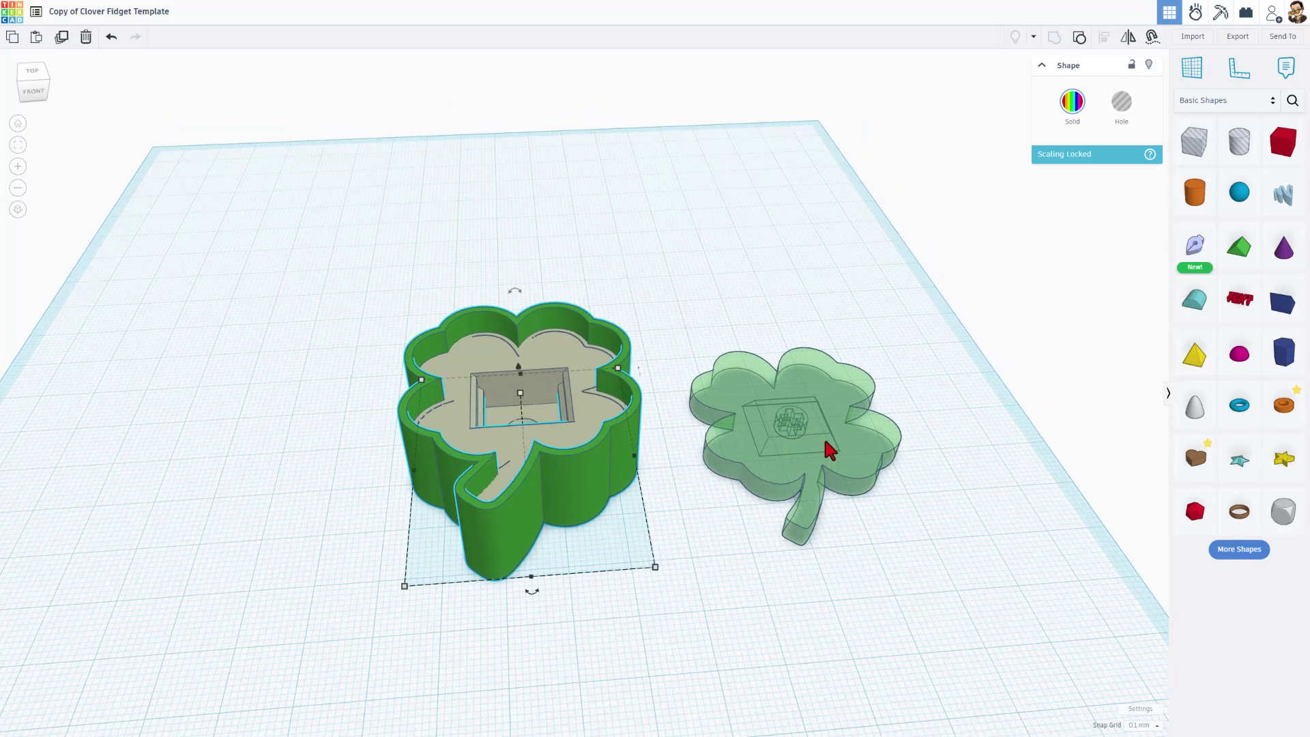
Add a 'St.' text hole, shrink it, and stick it onto the lid's surface
left_click_drag(1240, 298, 822, 313)
left_click(1082, 160)
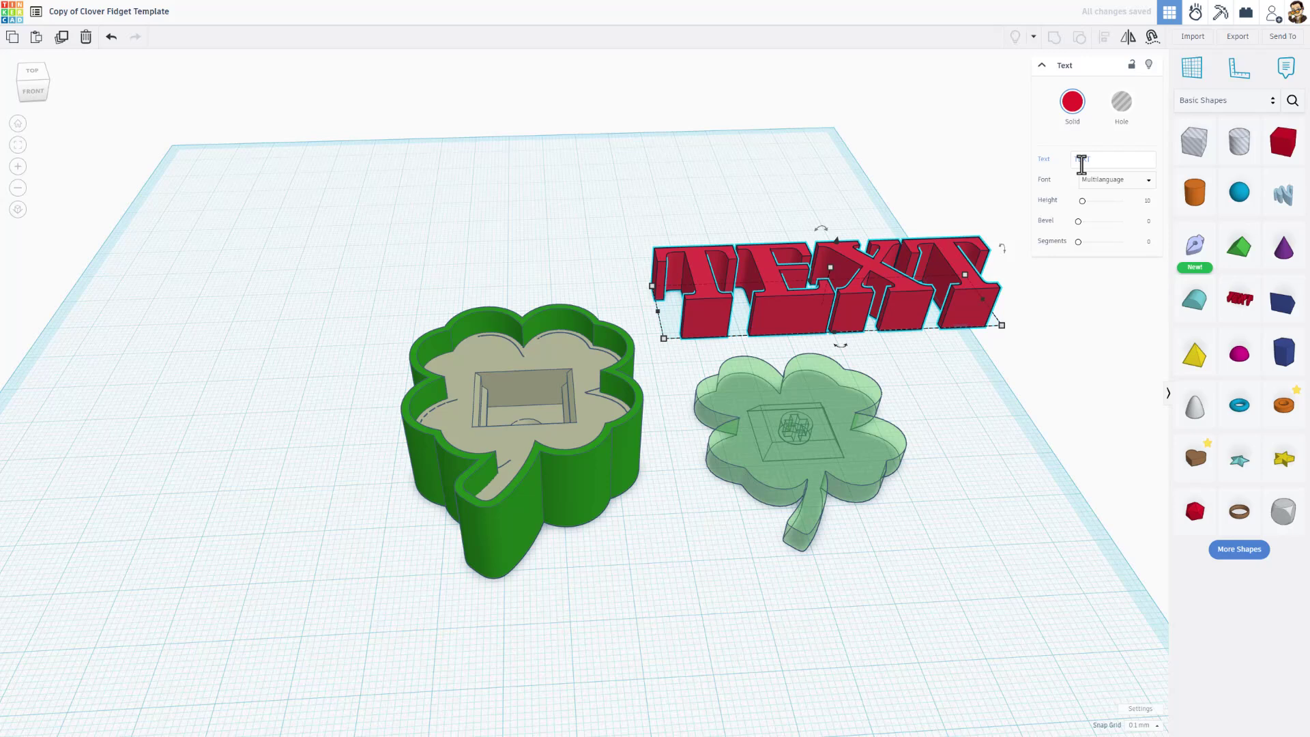
type("St.")
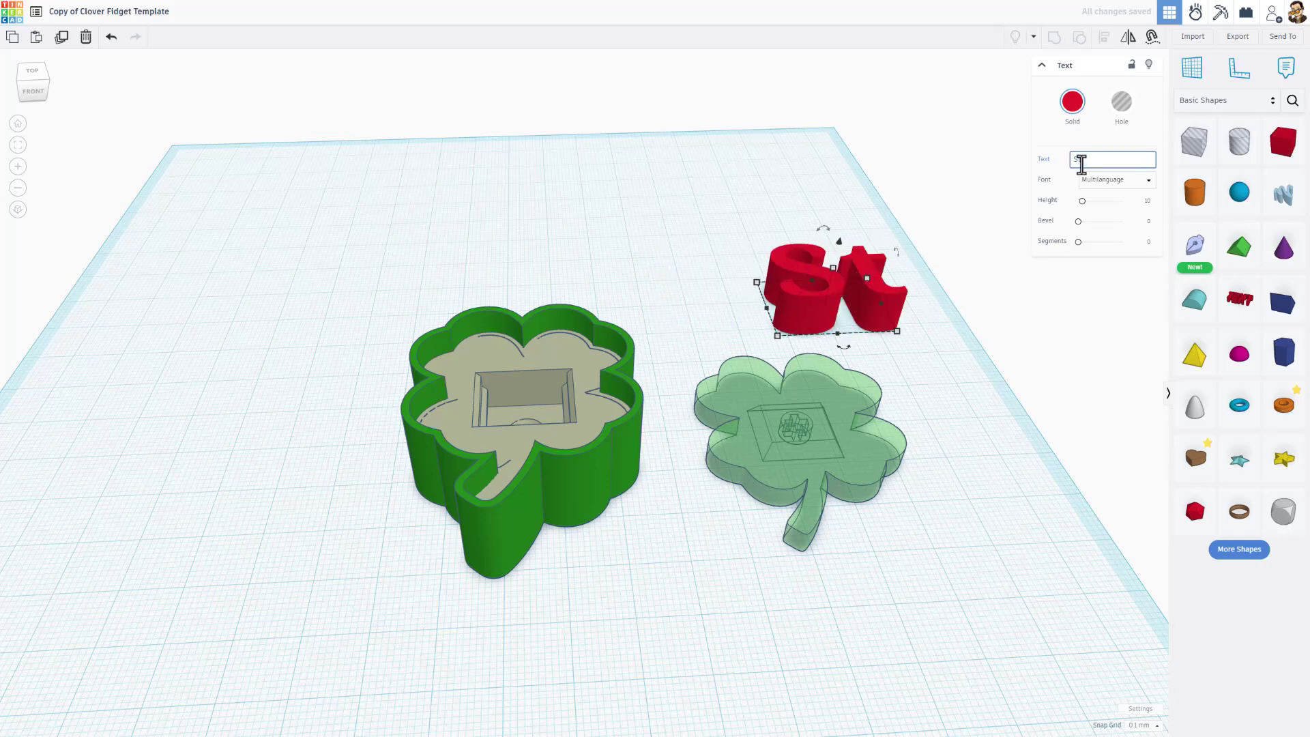
left_click(1122, 101)
left_click_drag(913, 330, 774, 398)
key("c")
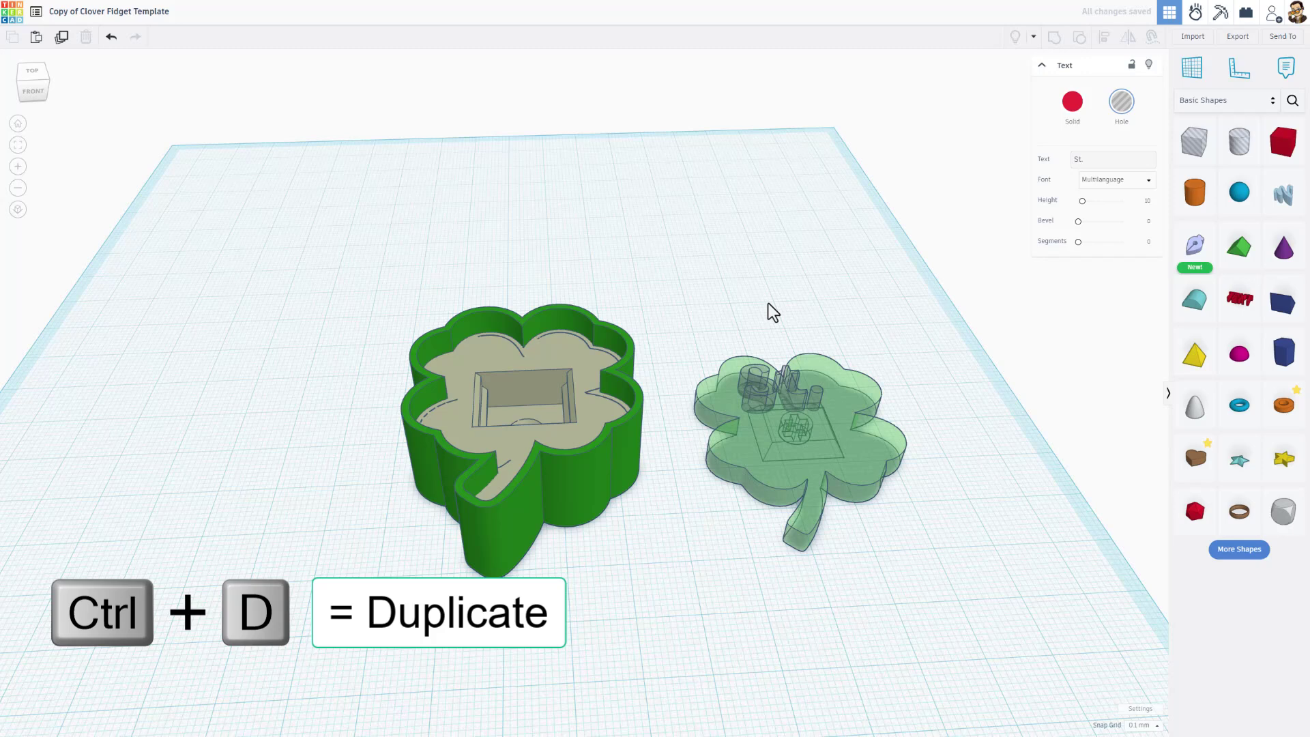
Duplicate the St. text, move the copy lower, and change it to 'Pats'
left_click(792, 399)
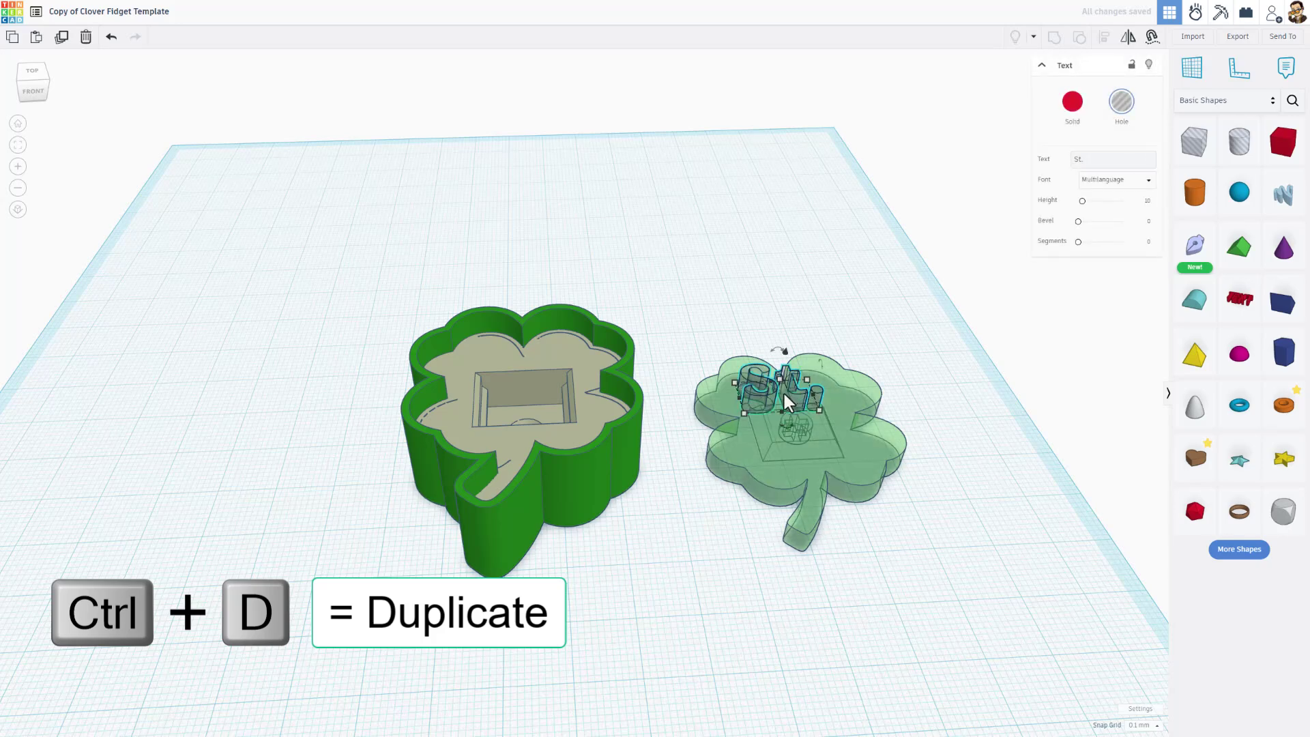
key("ctrl+d")
left_click_drag(788, 401, 817, 453)
left_click(1088, 158)
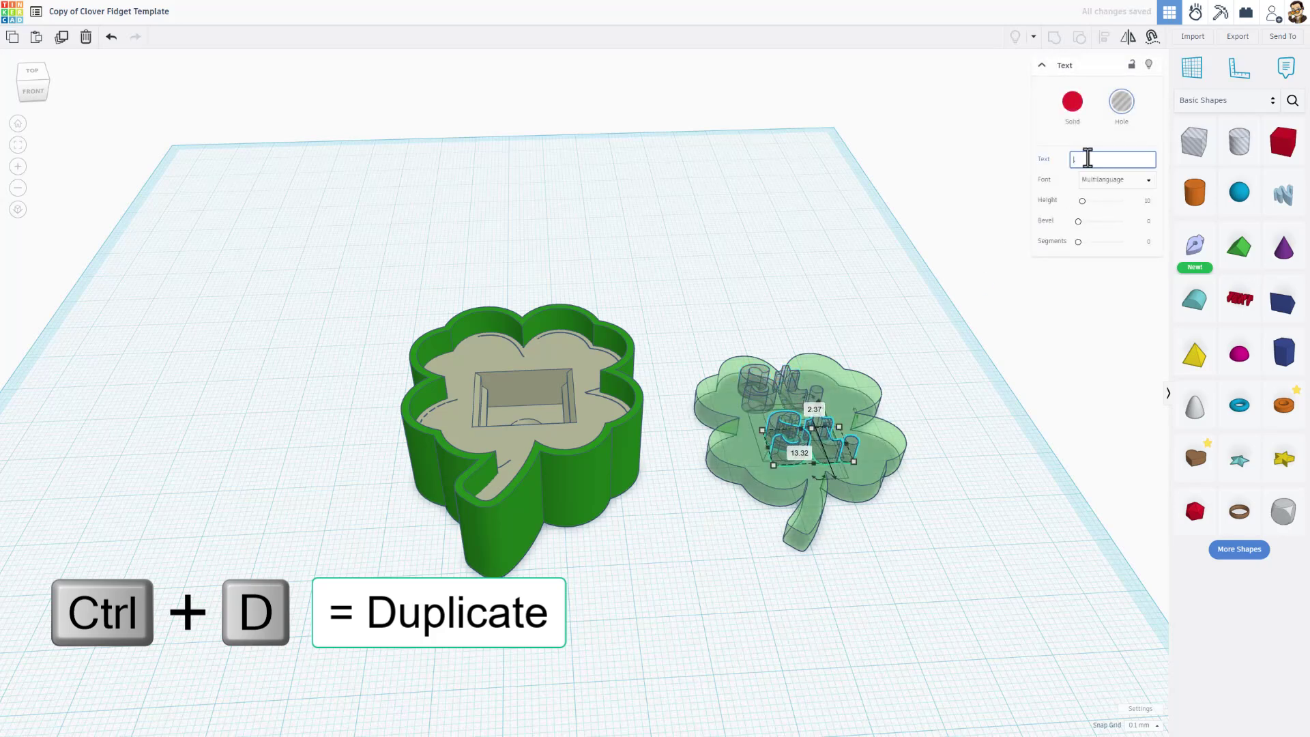
type("Pats")
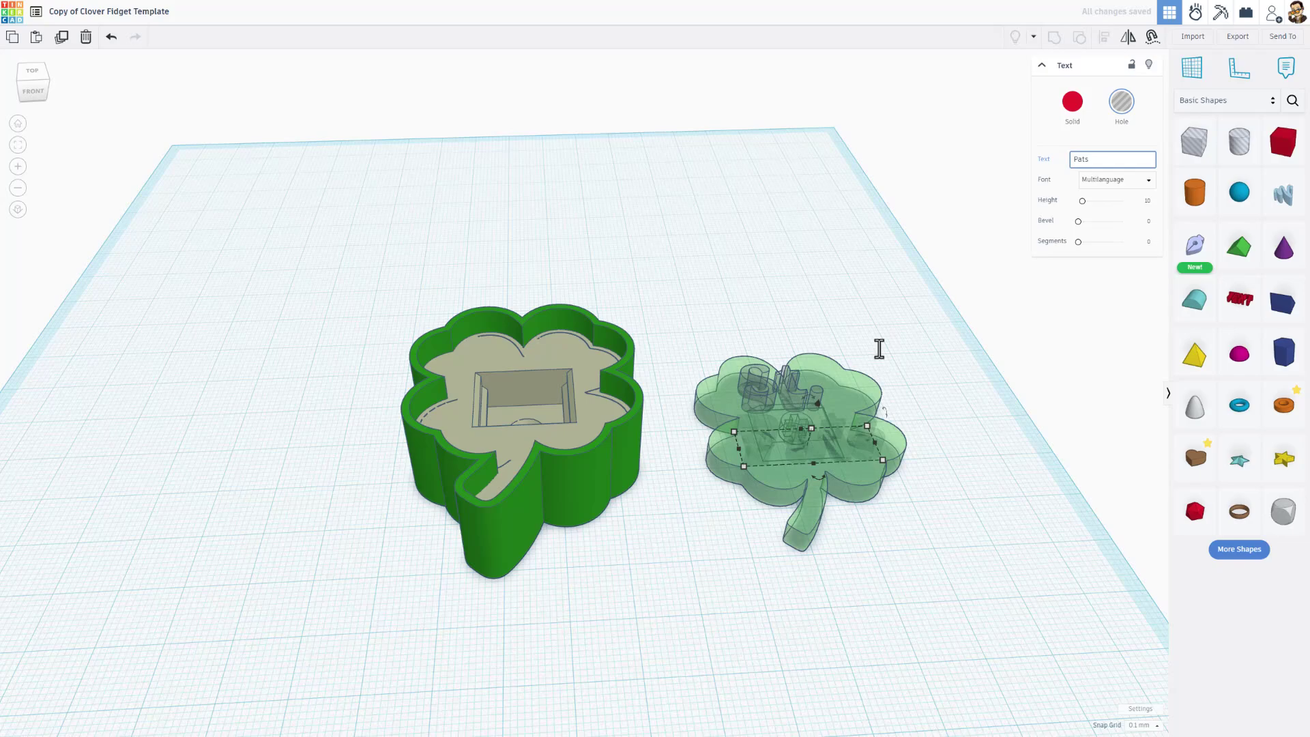
right_click_drag(879, 348, 1024, 734)
left_click(802, 458)
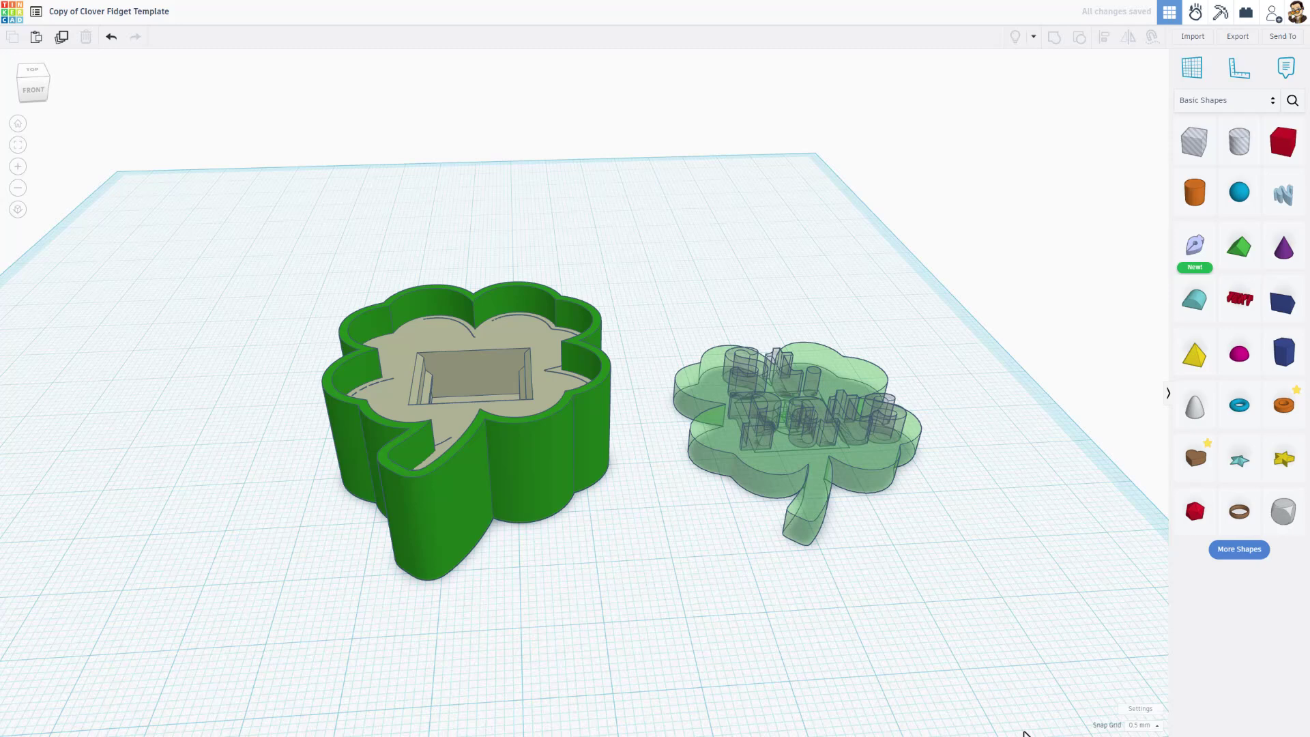
Set the snap grid to 1.0 mm and drop both text shapes down into the lid
left_click(1139, 727)
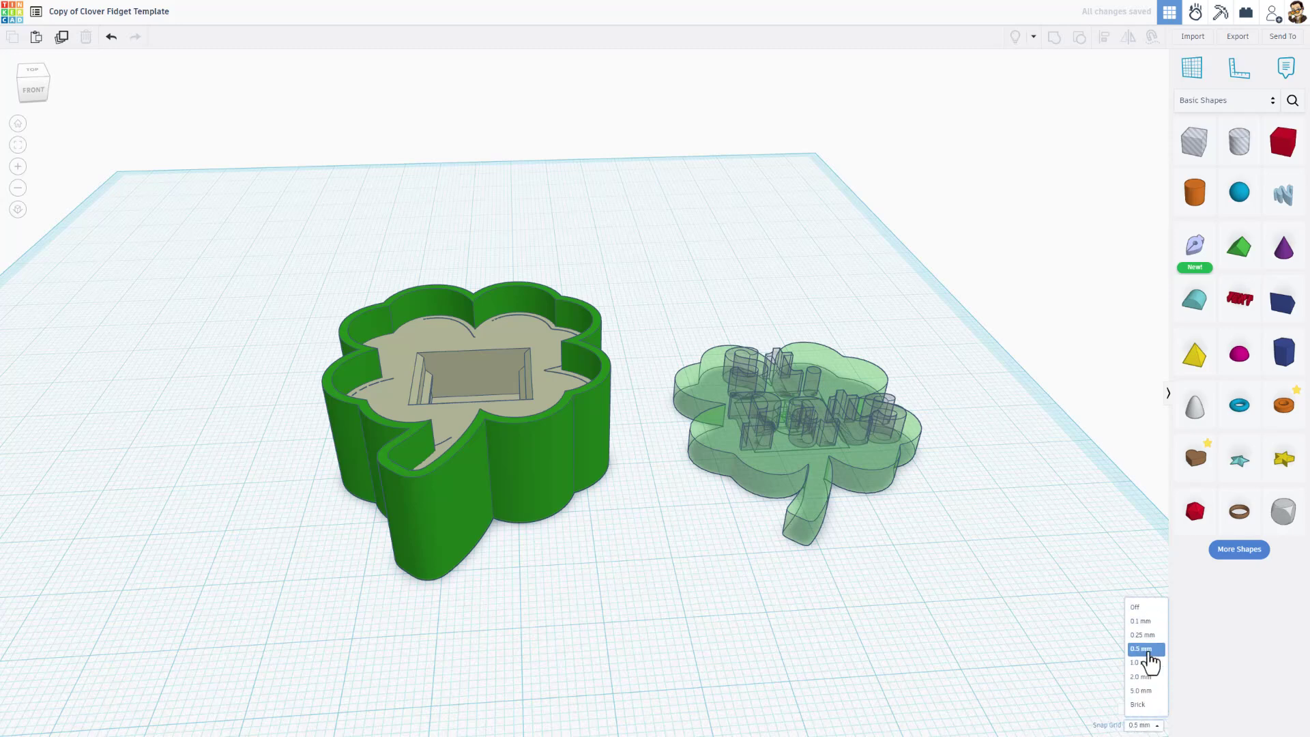
left_click(1144, 662)
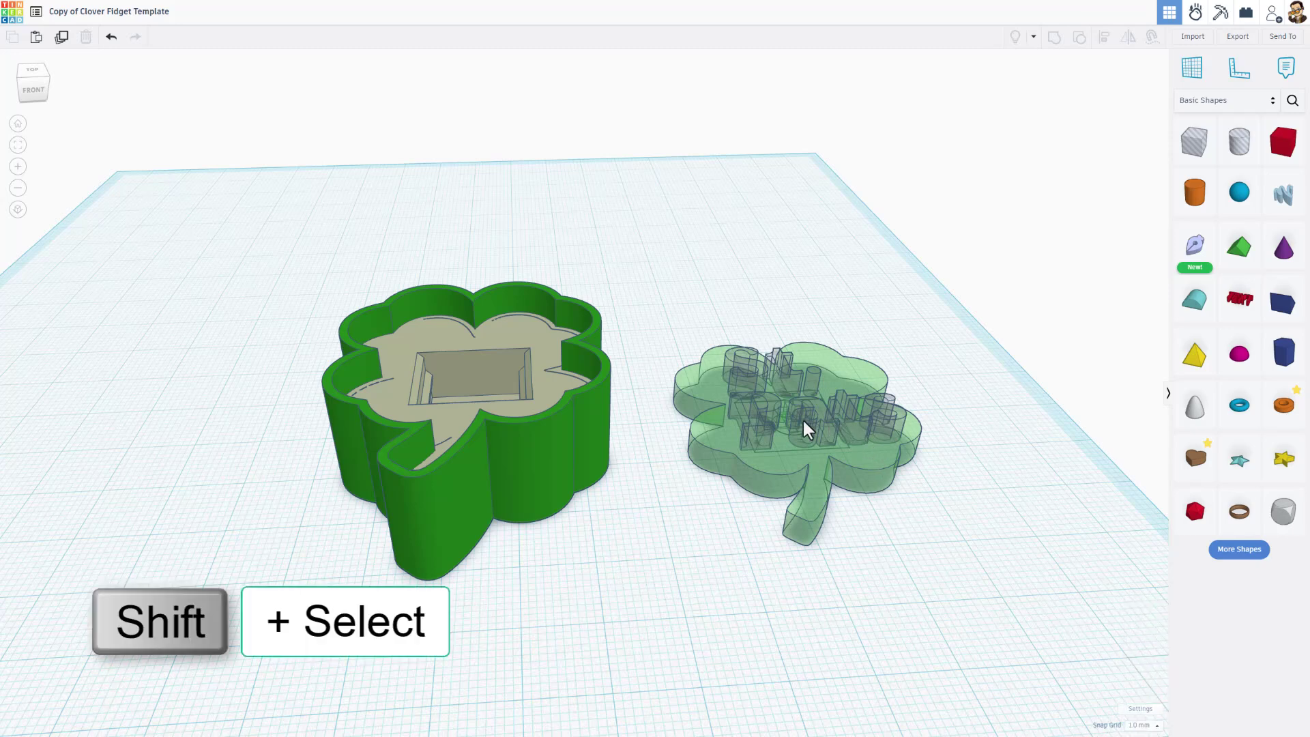
left_click(749, 410, "shift")
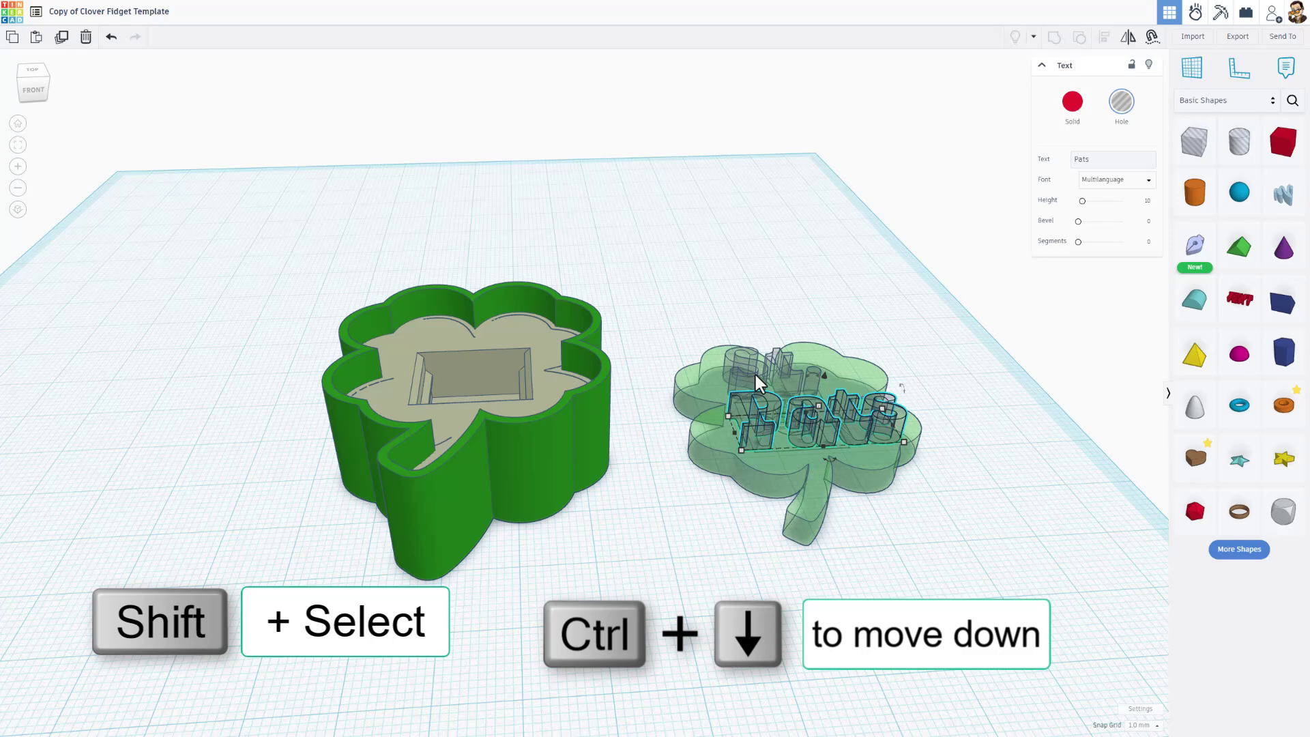
left_click(757, 380, "shift")
key("ctrl+Down")
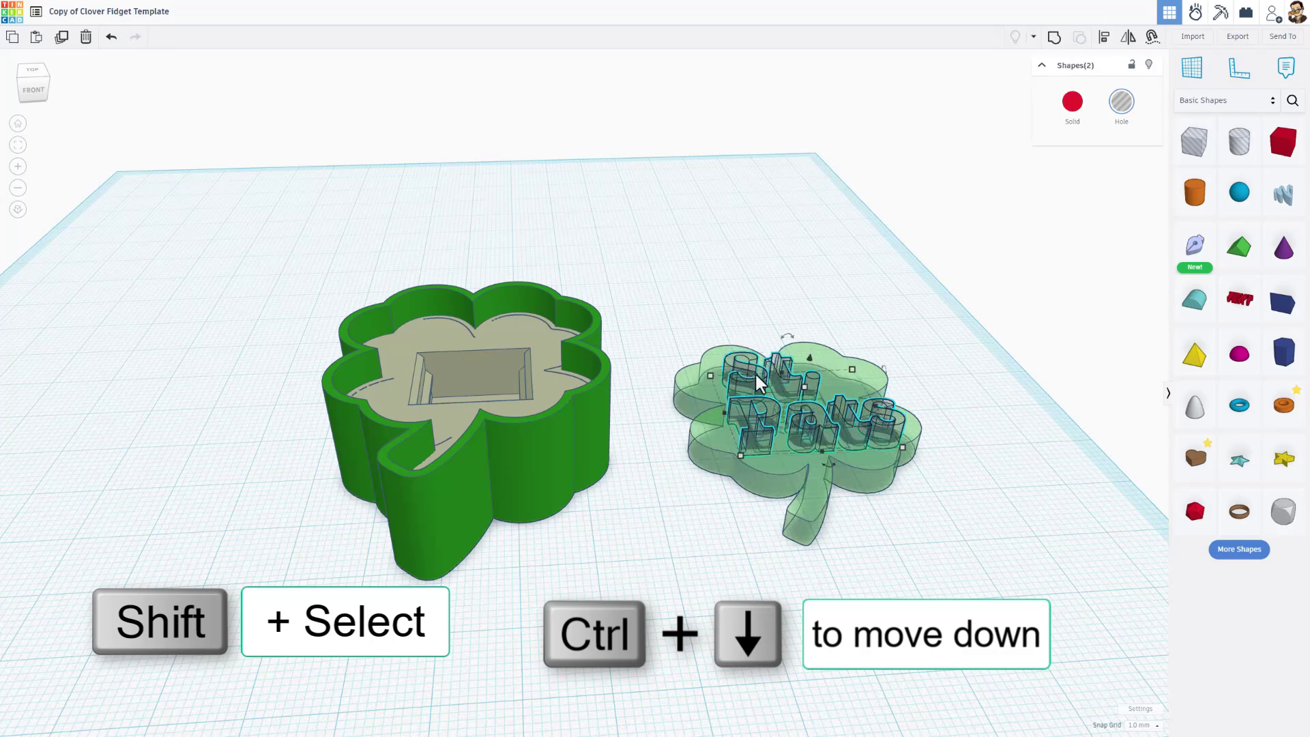
left_click(646, 471)
right_click_drag(646, 470, 593, 594)
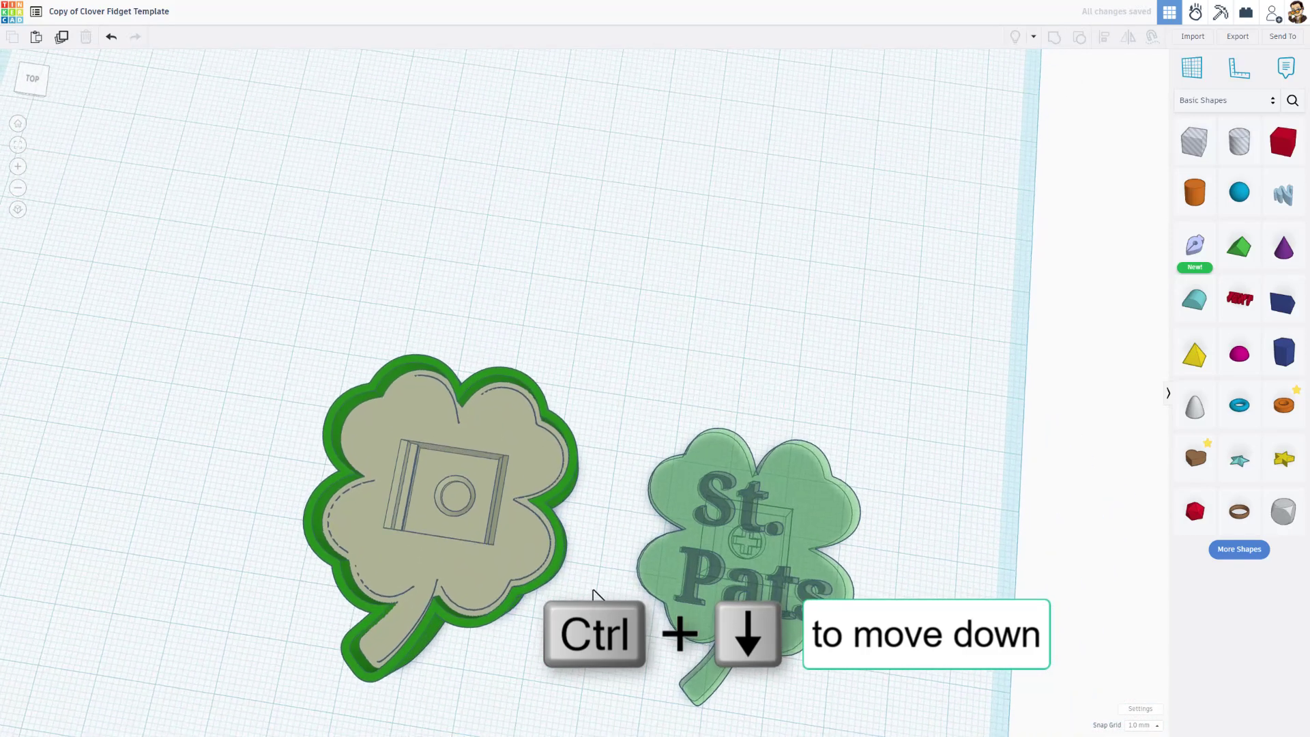
Nudge Pats up and left and St. right to line up the lettering
left_click(789, 600)
key("Up")
key("Left")
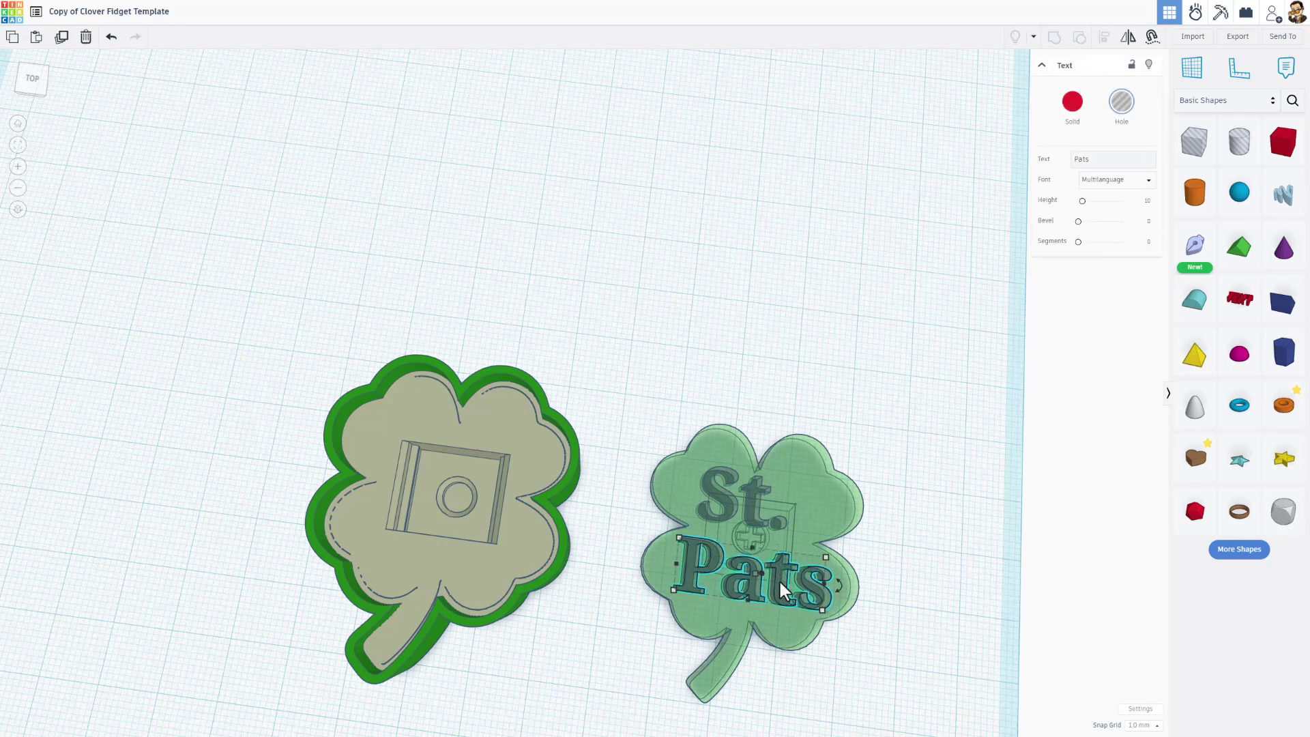
left_click(758, 511)
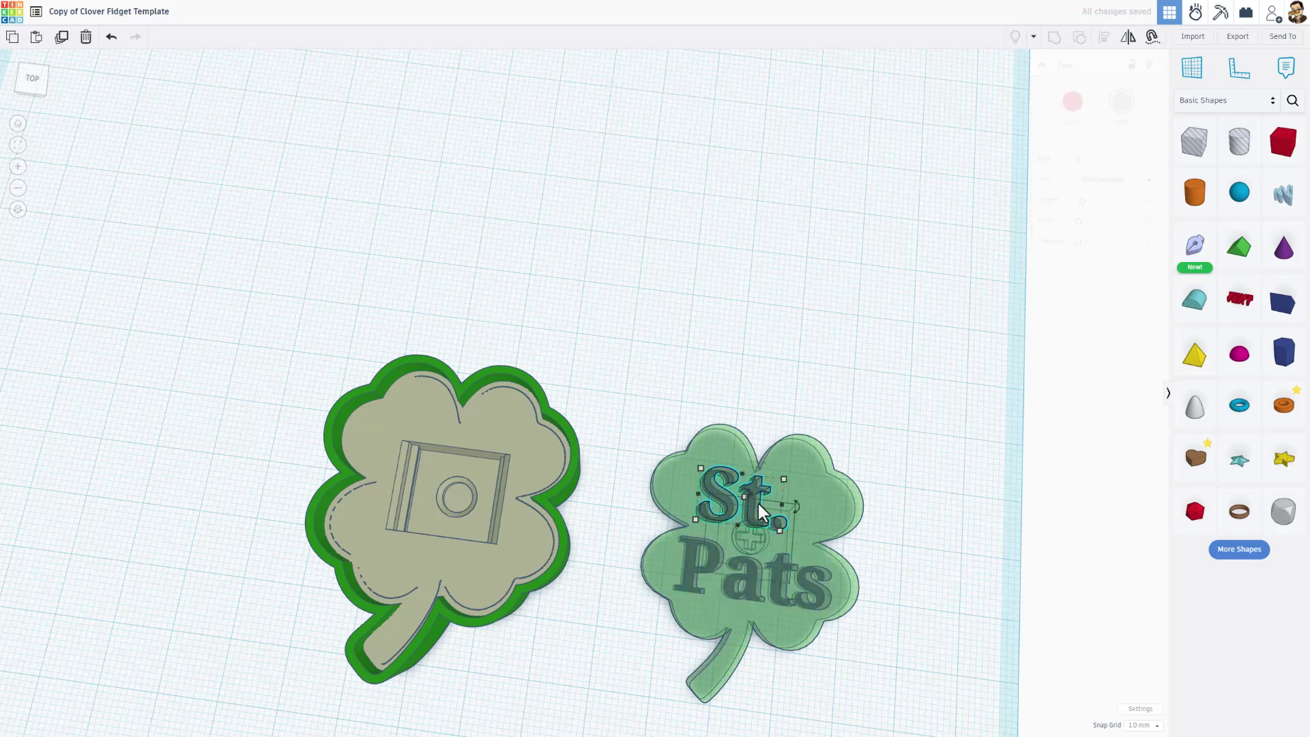
key("Right")
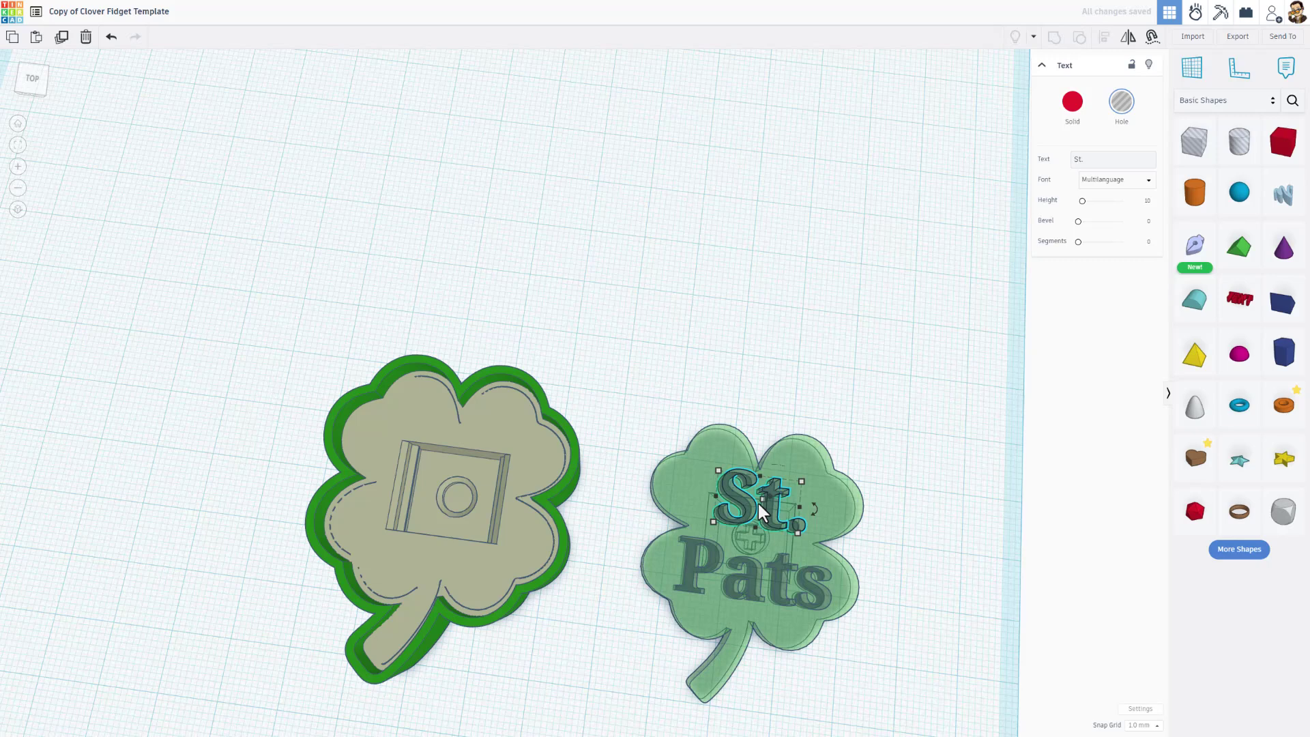
left_click(679, 412)
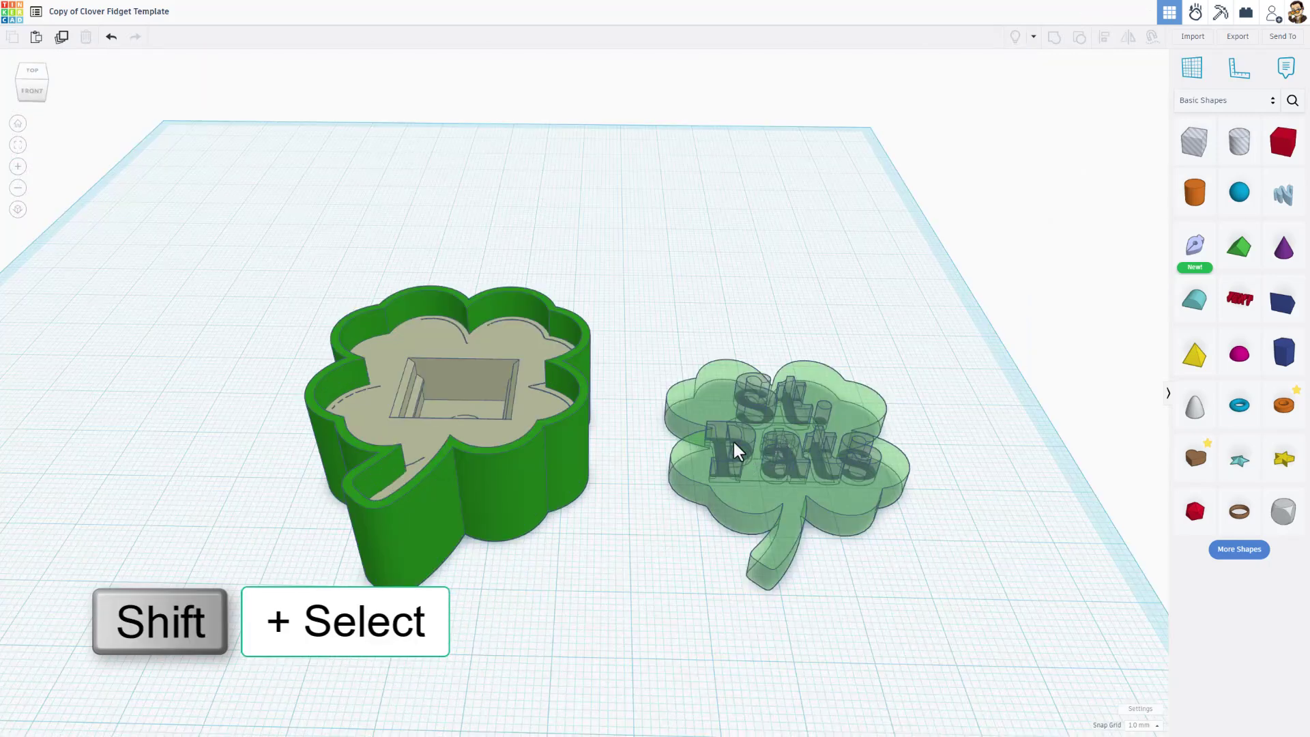
Duplicate both texts, colour the copies white, and lock them in place
left_click(741, 448, "shift")
left_click(773, 407, "shift")
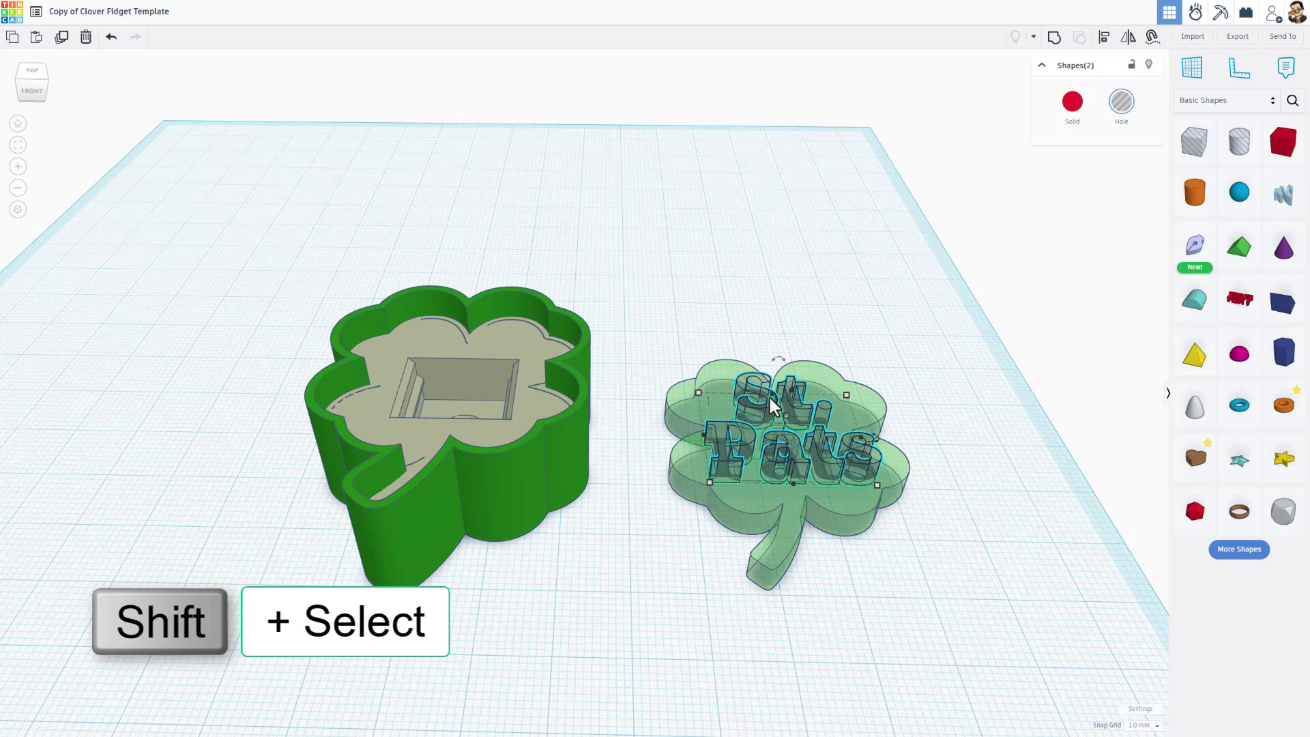
key("ctrl+d")
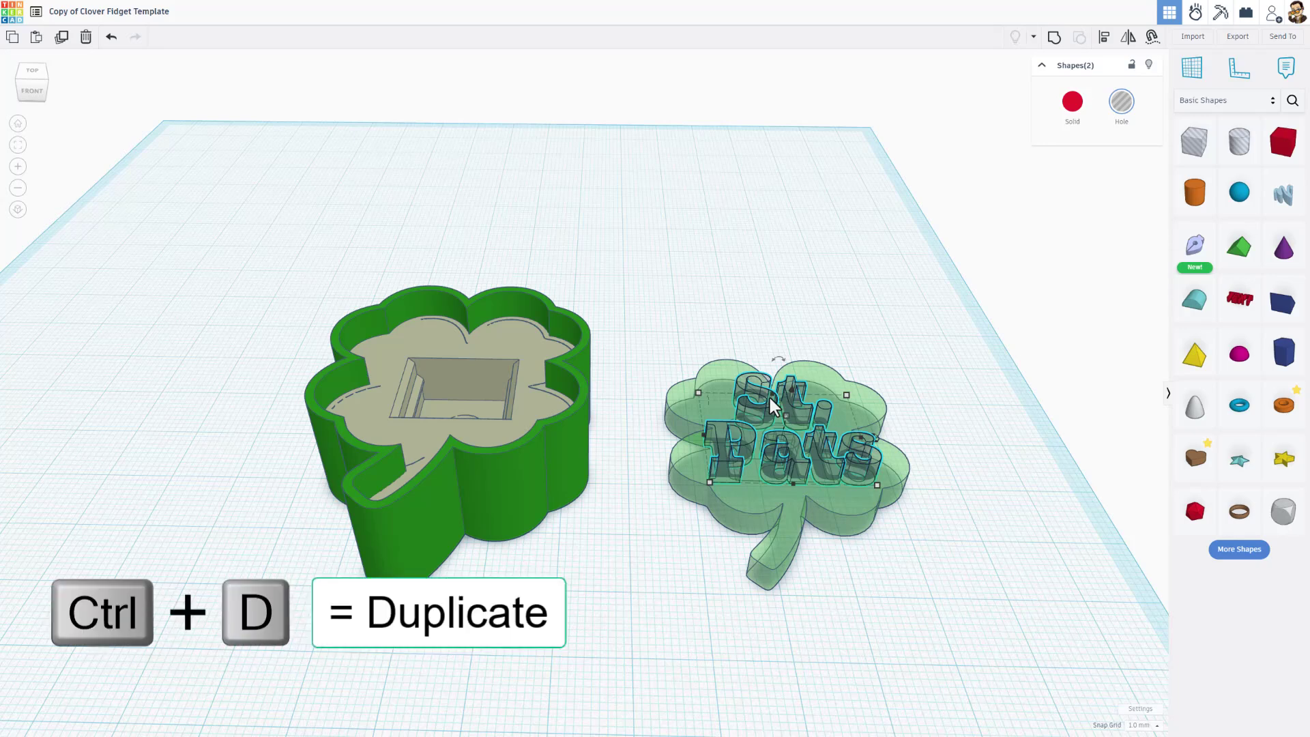
left_click(1072, 102)
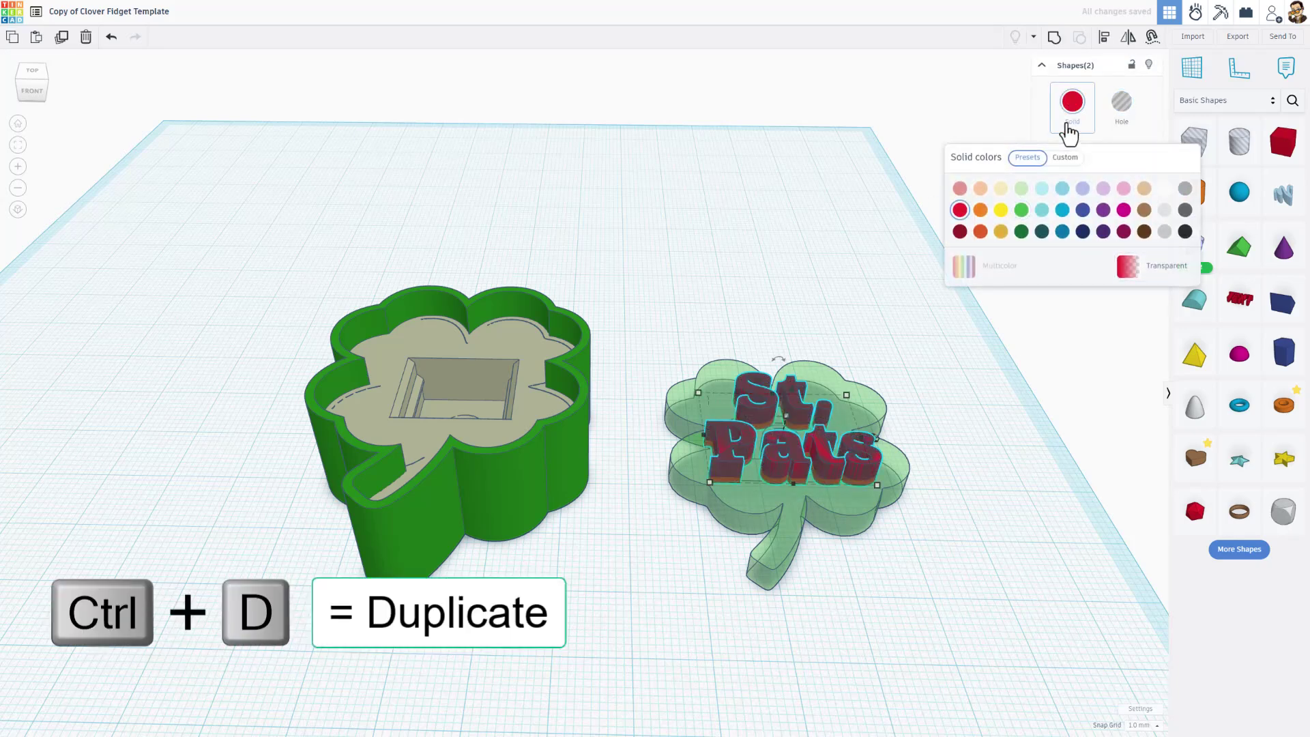
left_click(1164, 190)
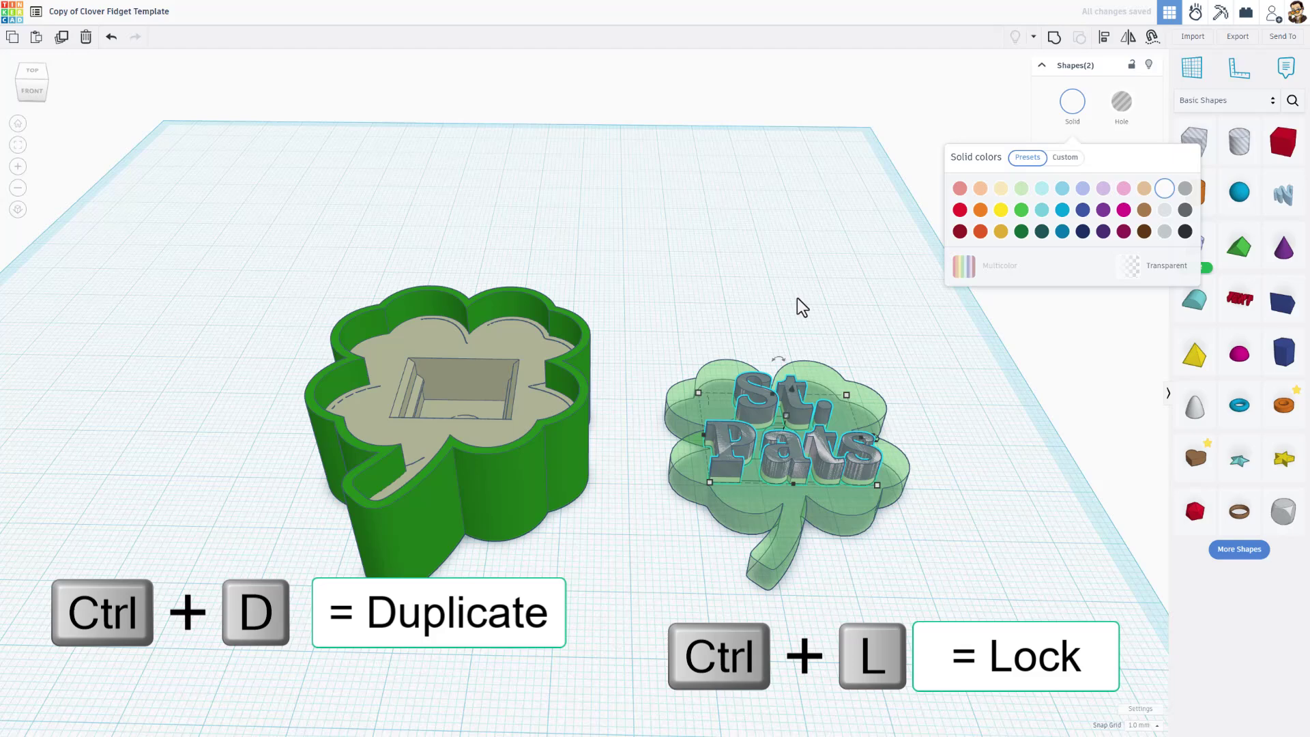
left_click(1130, 65)
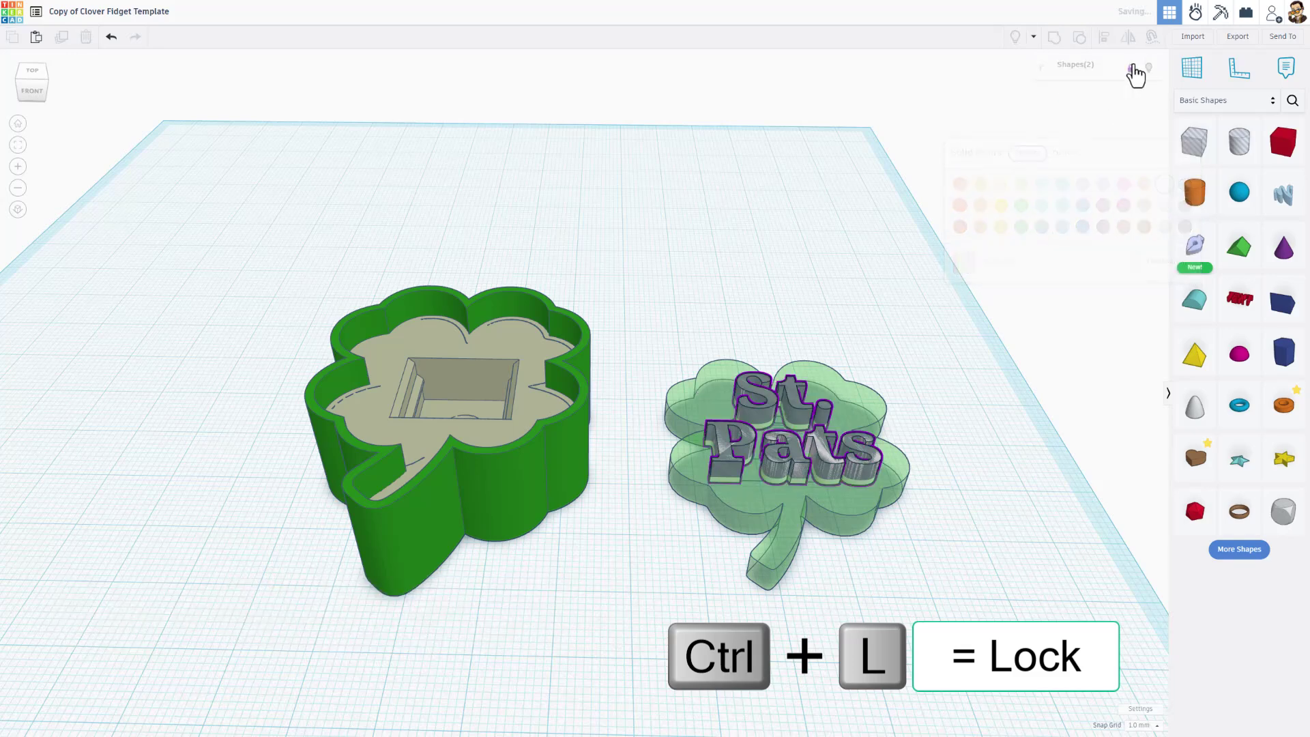
left_click(846, 318)
Group the lid clover with the St. Pats text holes into one lid
right_click_drag(840, 322, 849, 372)
left_click_drag(685, 369, 877, 624)
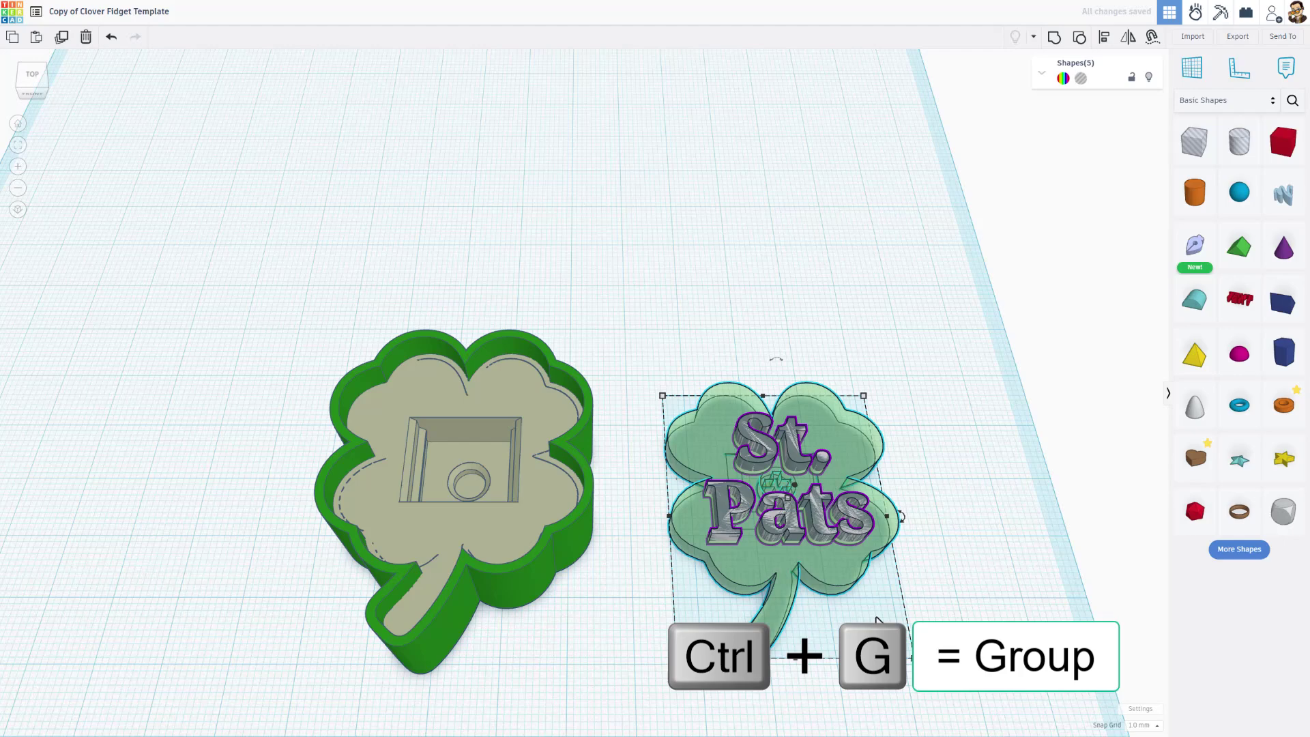
key("ctrl+g")
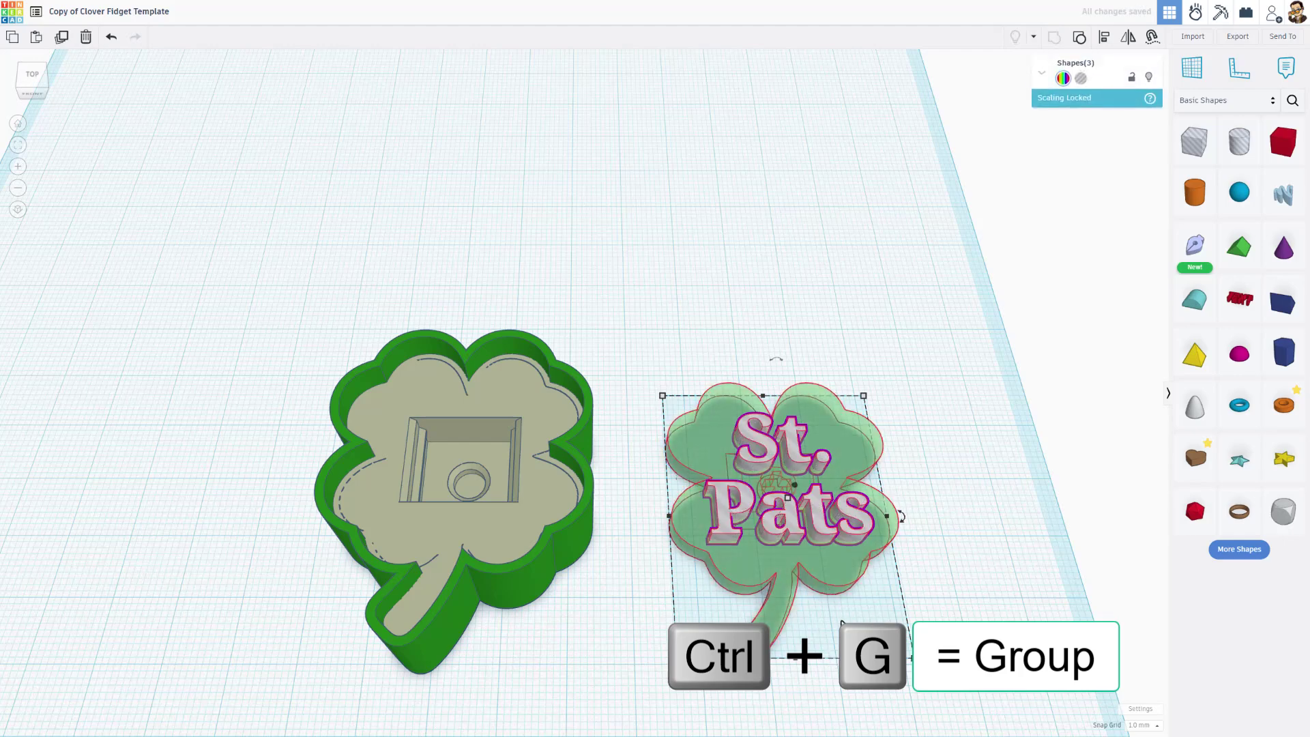
right_click_drag(842, 623, 851, 515)
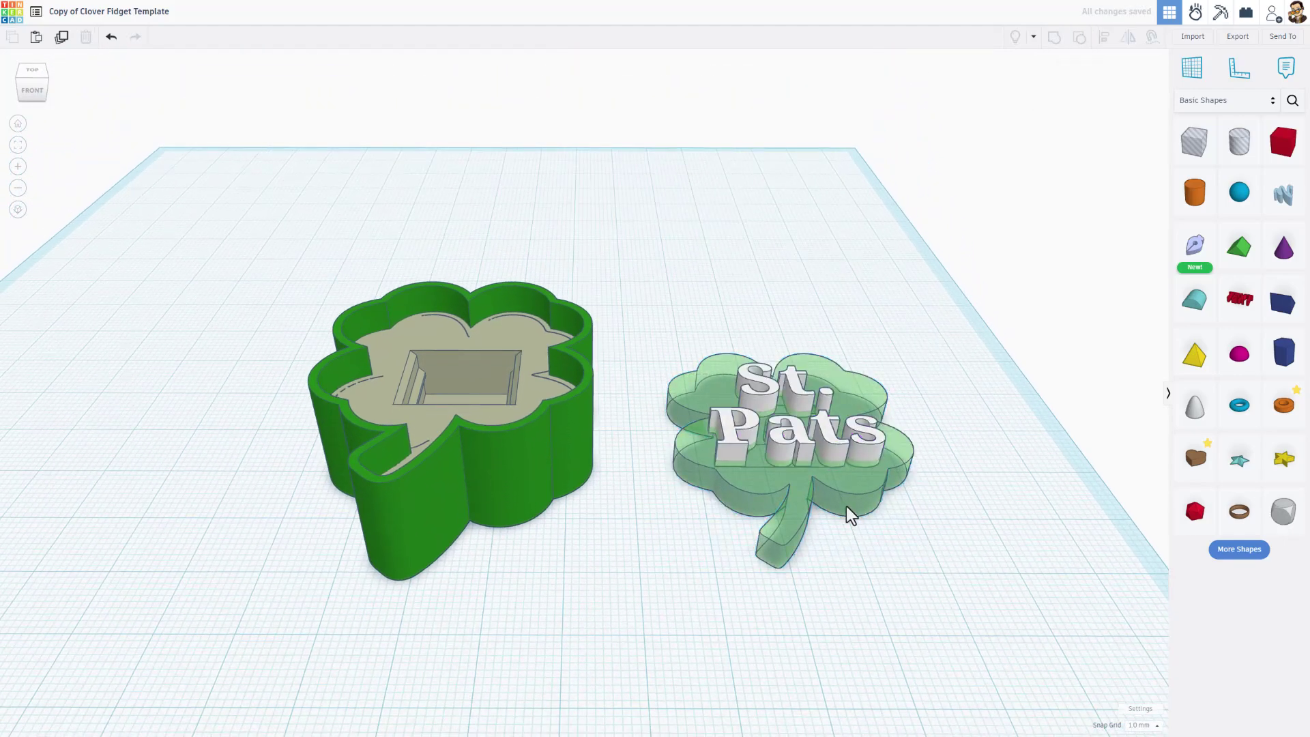
Hide the white Pats text to inspect the cutout, then show everything again
left_click(847, 462)
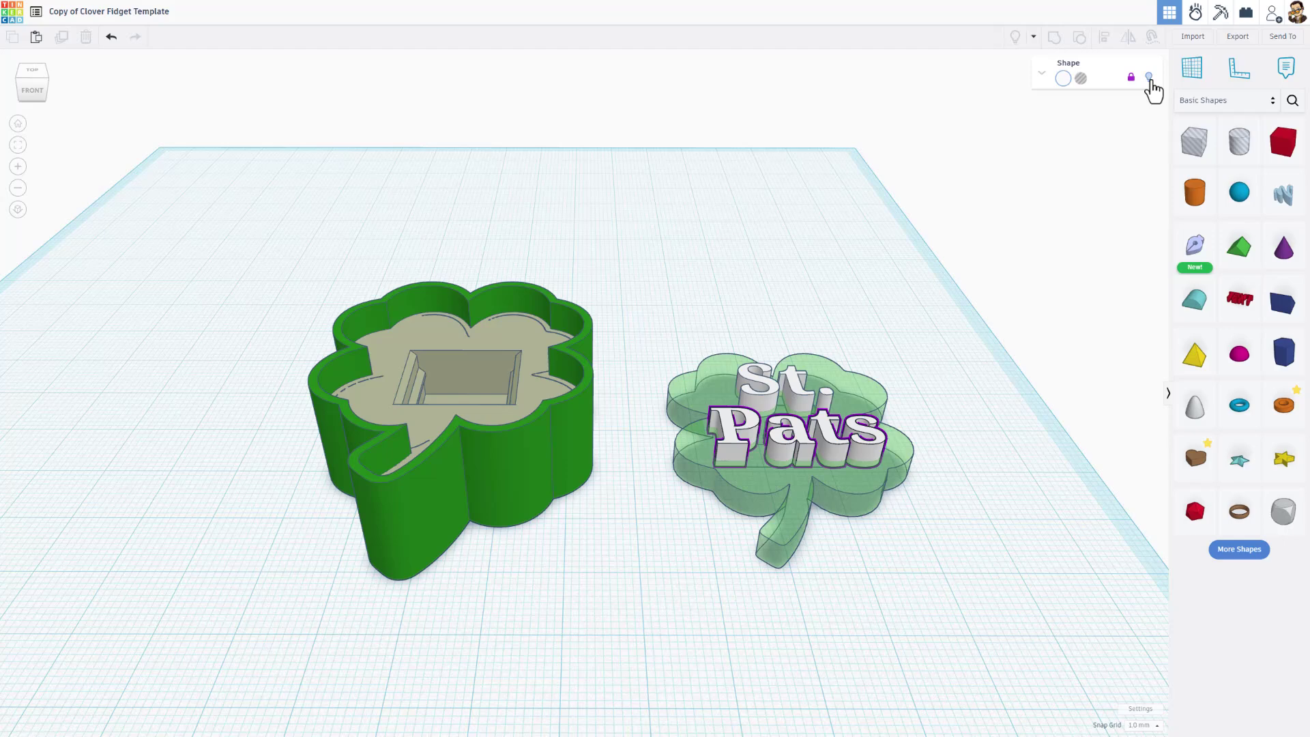
left_click(1148, 76)
scroll(812, 503, "up", 3)
right_click_drag(812, 503, 722, 488)
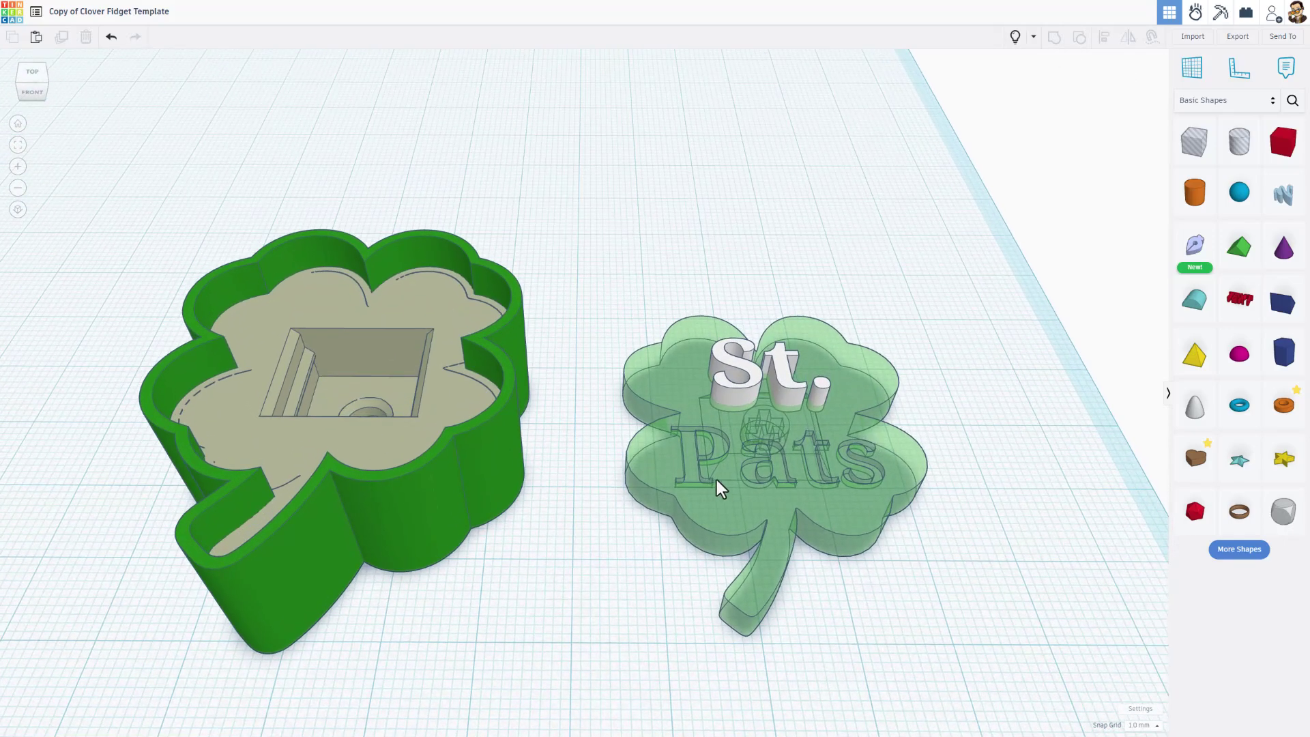
left_click(803, 394)
left_click(1016, 36)
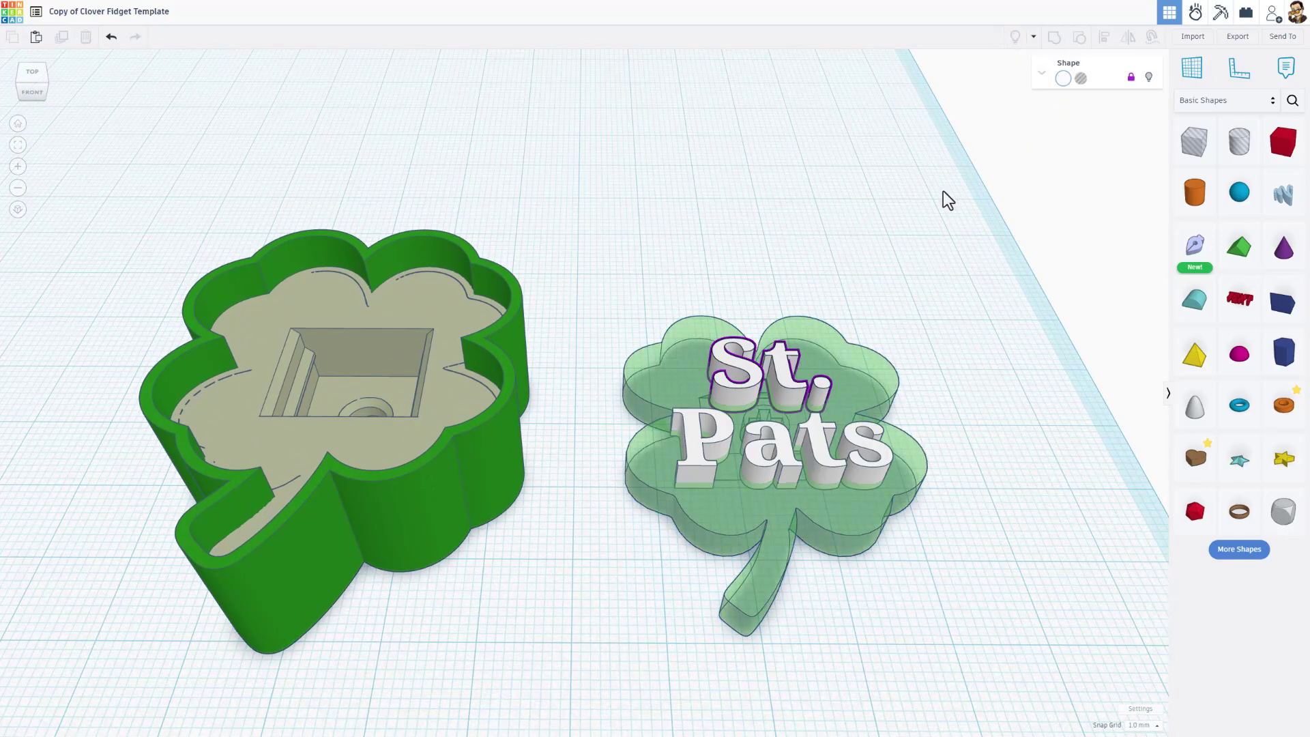
Select the St. and Pats texts and undo the last change
left_click(790, 402)
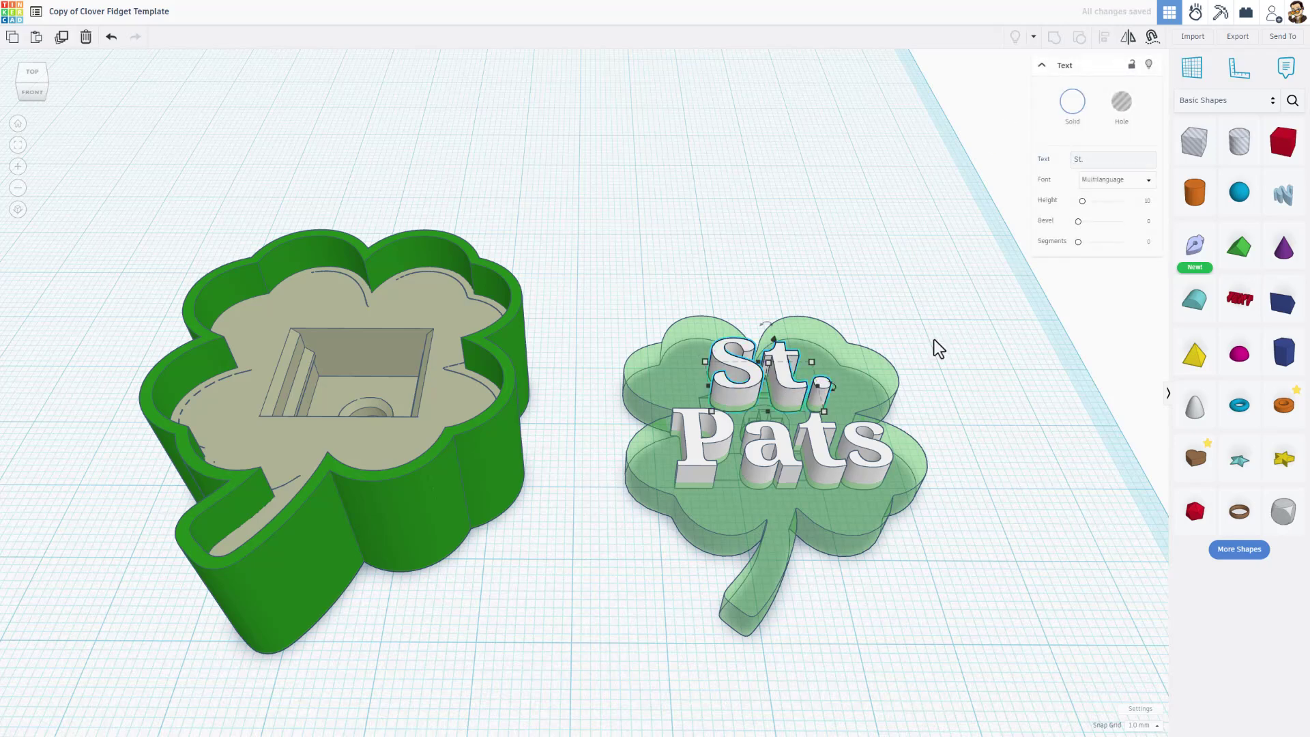
left_click(822, 458)
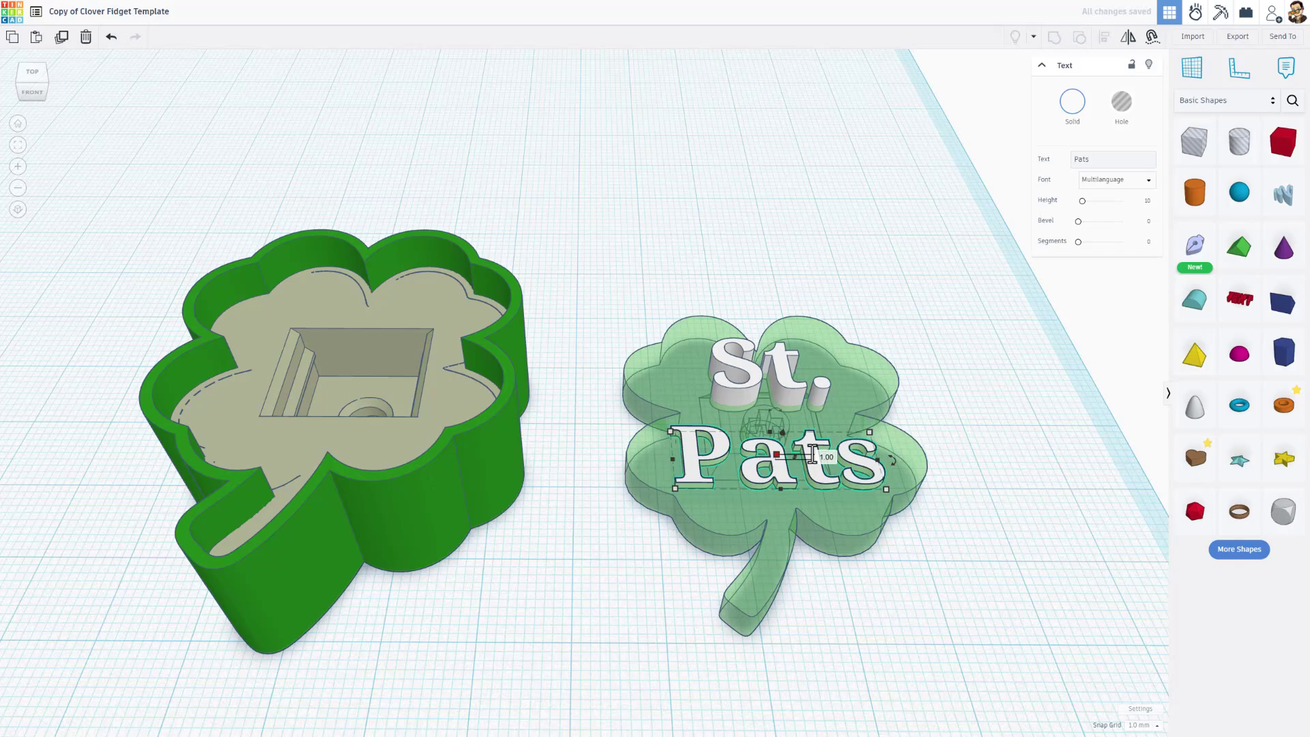
key("ctrl+z")
scroll(809, 444, "up", 5)
right_click_drag(807, 438, 679, 471)
left_click(808, 266)
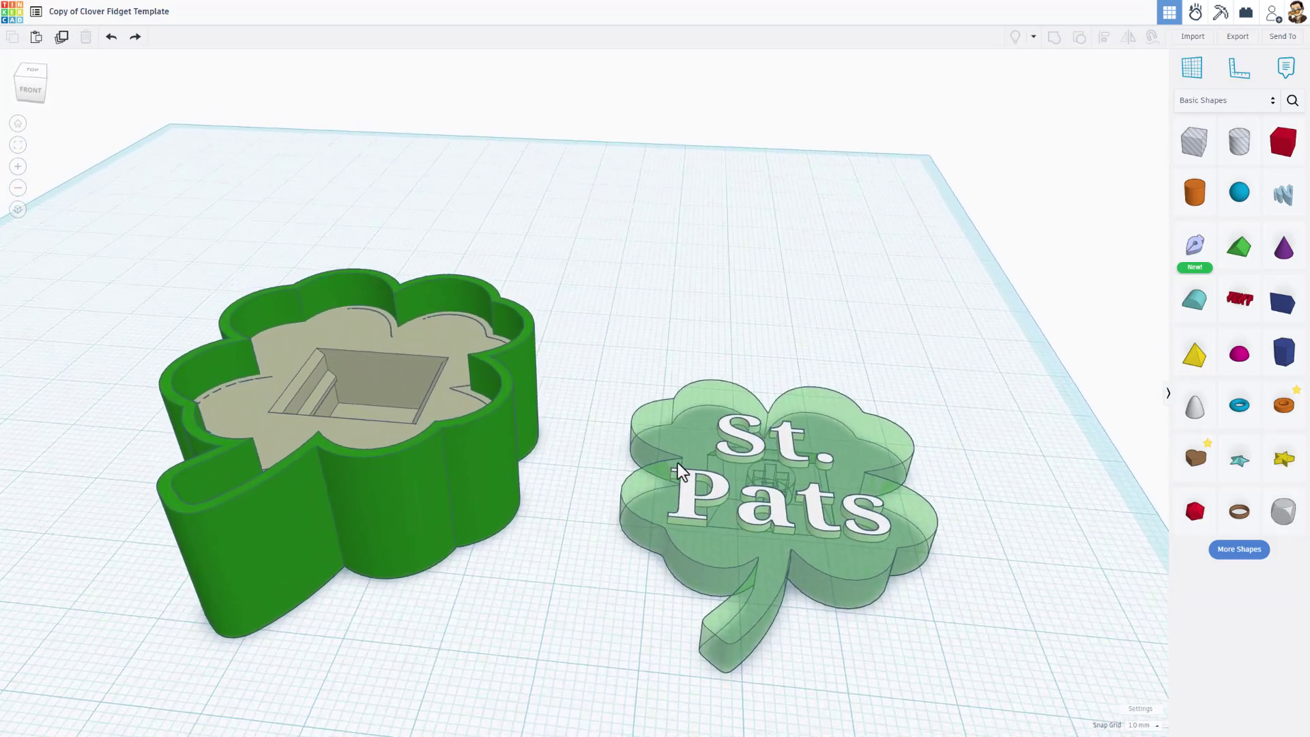
scroll(679, 471, "down", 5)
Rotate the lettered lid clover 180° so the St. Pats lettering faces the workplane
left_click_drag(649, 387, 844, 609)
left_click_drag(741, 402, 779, 426)
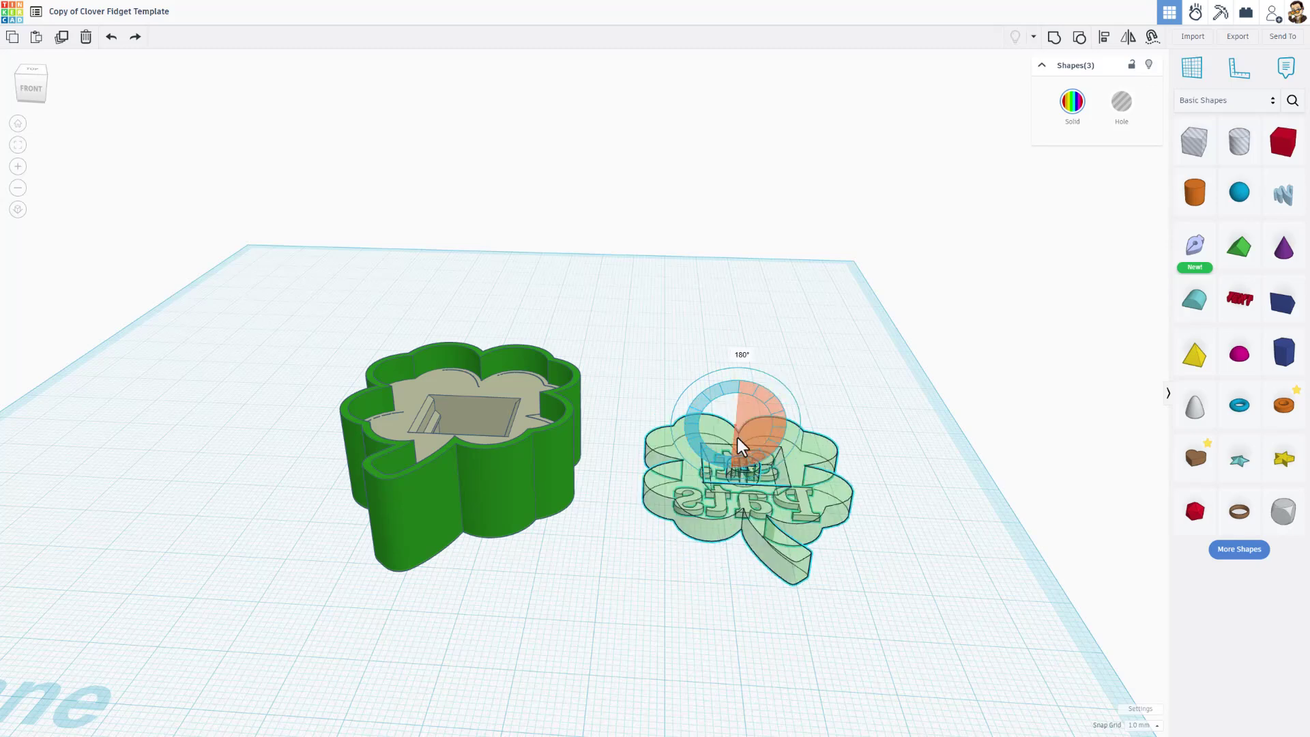
left_click_drag(748, 434, 744, 505, "shift")
left_click(673, 565)
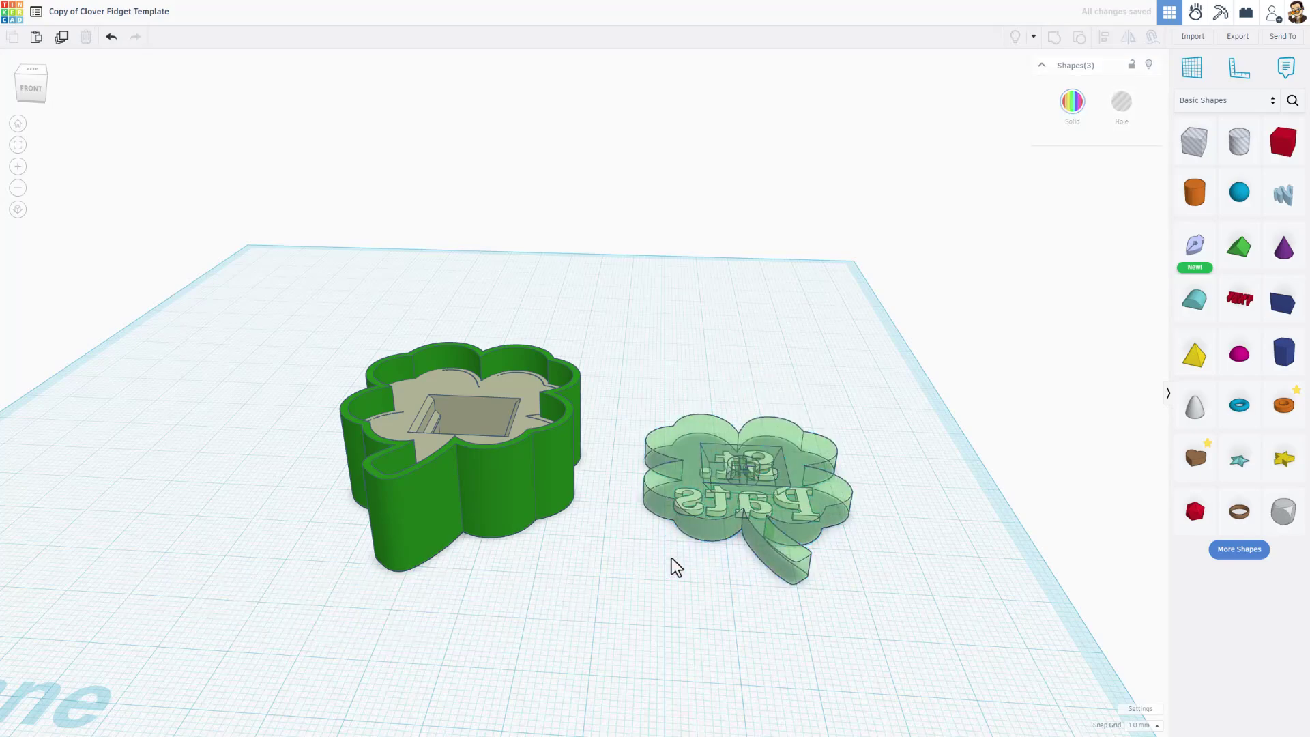
right_click_drag(673, 564, 713, 633)
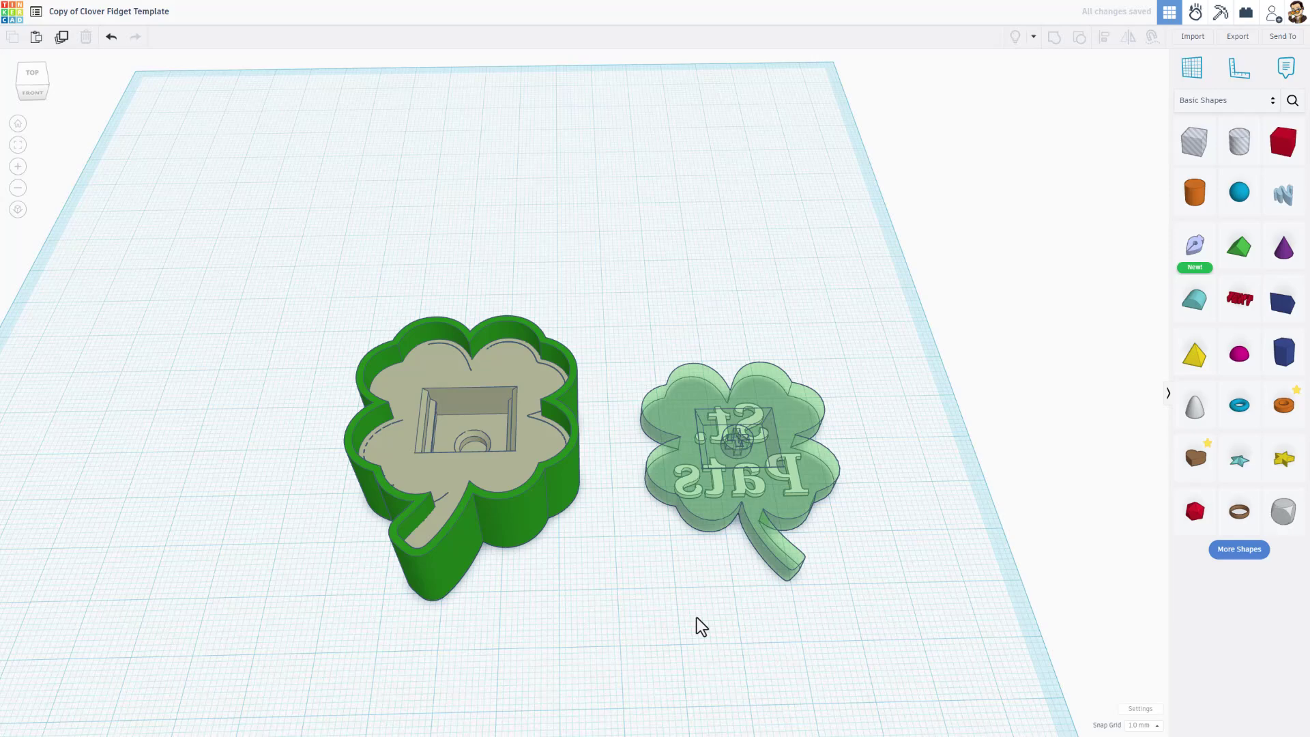
Export both clover pieces together as clover fidget base.stl
left_click_drag(319, 285, 673, 428)
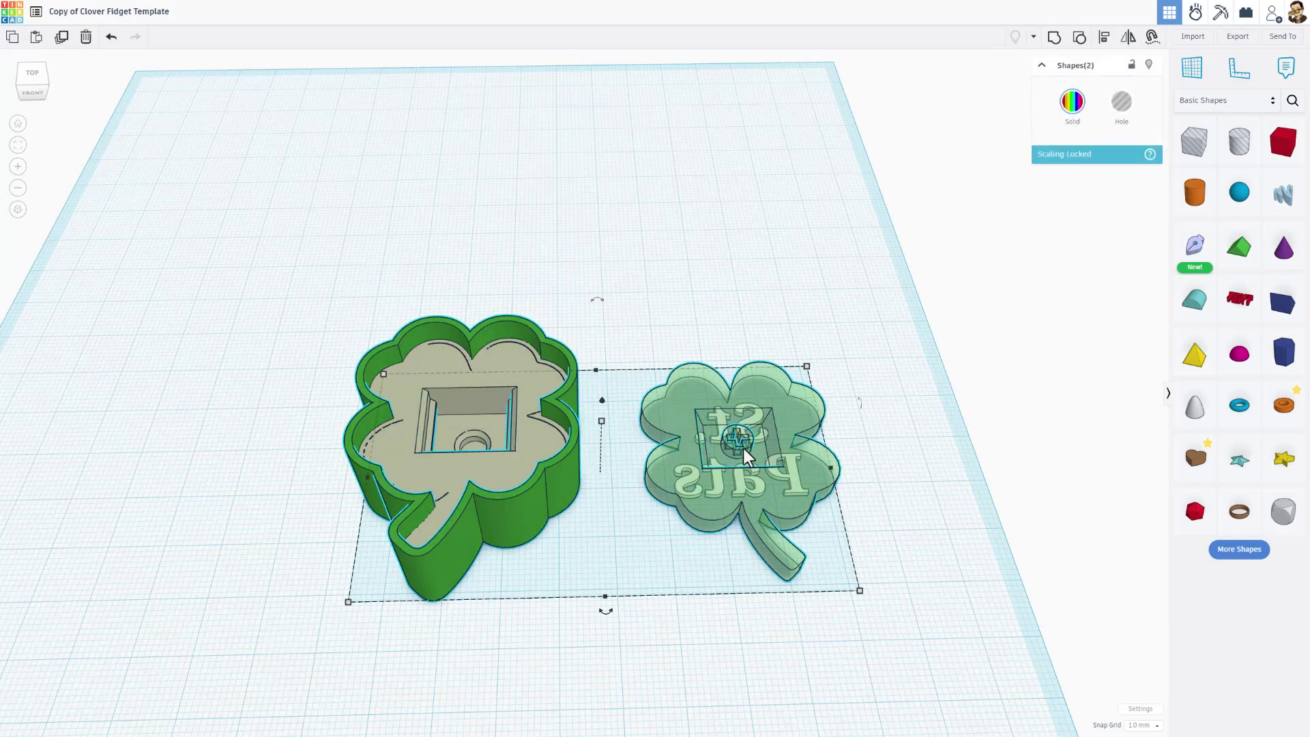
left_click(1254, 44)
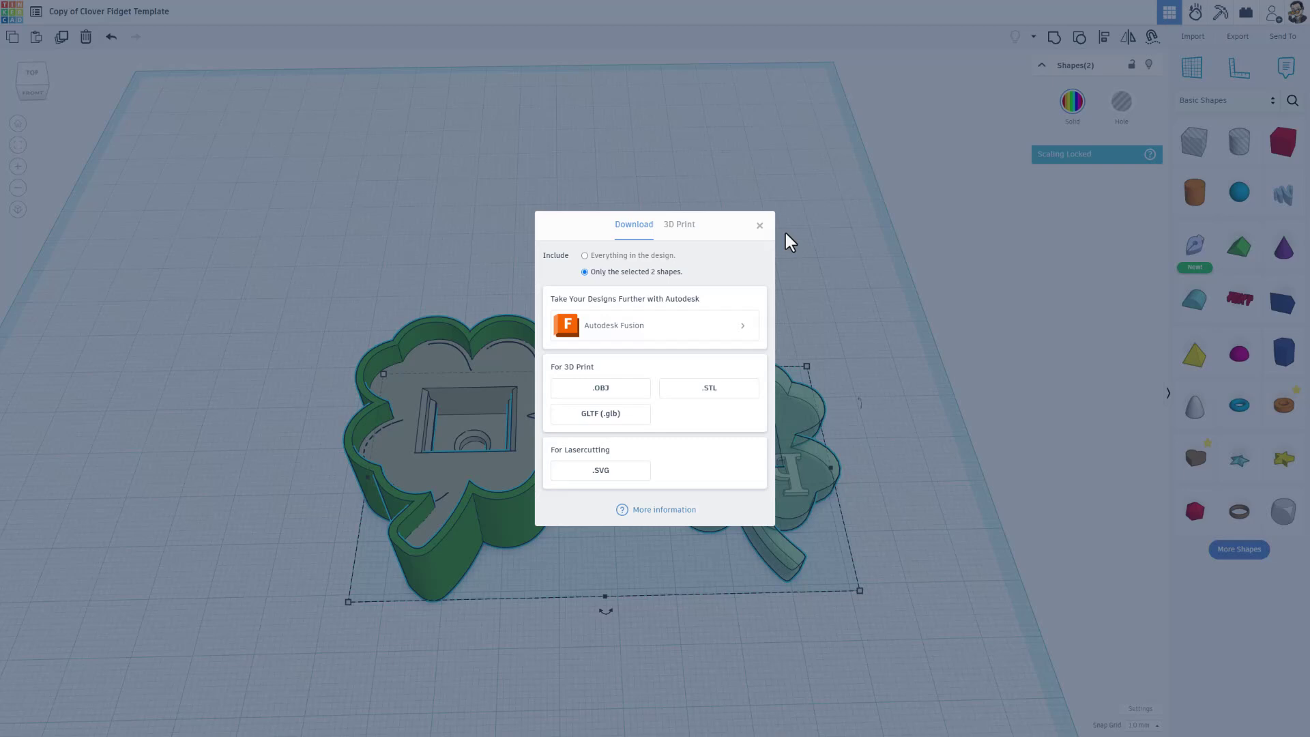
left_click(699, 396)
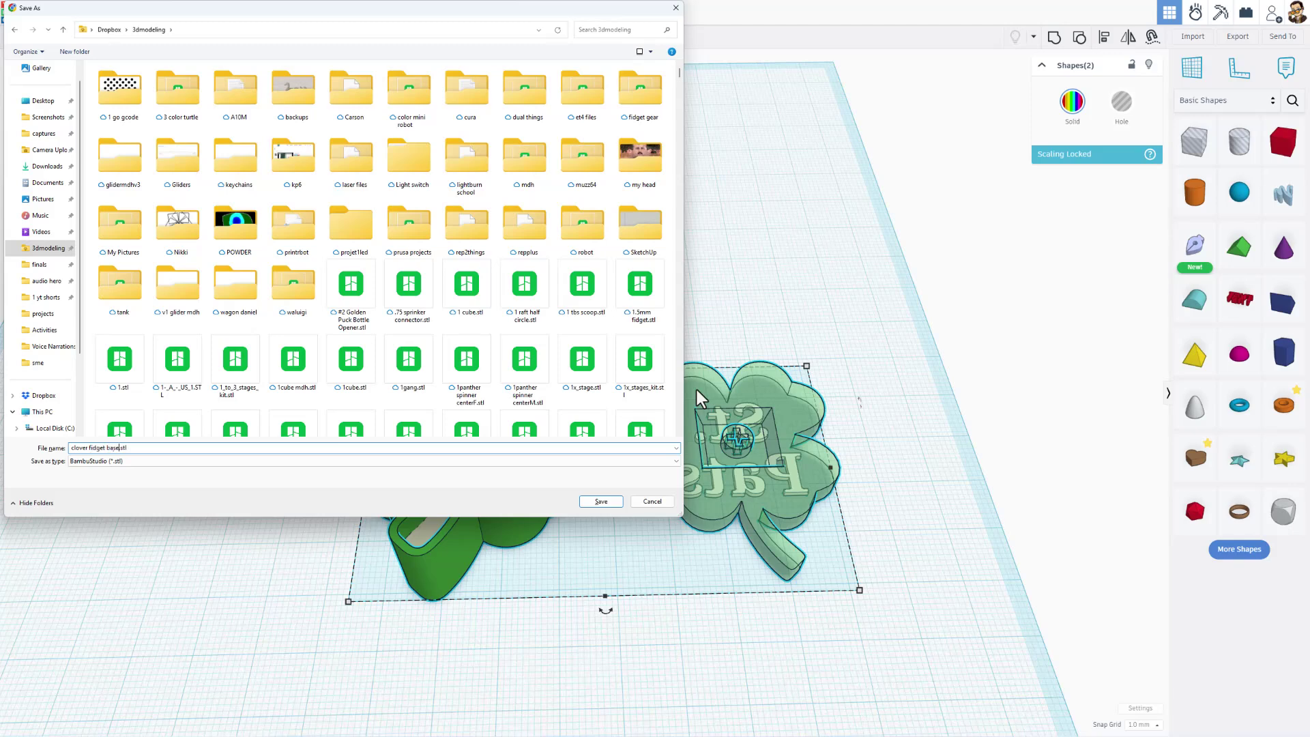
left_click(601, 503)
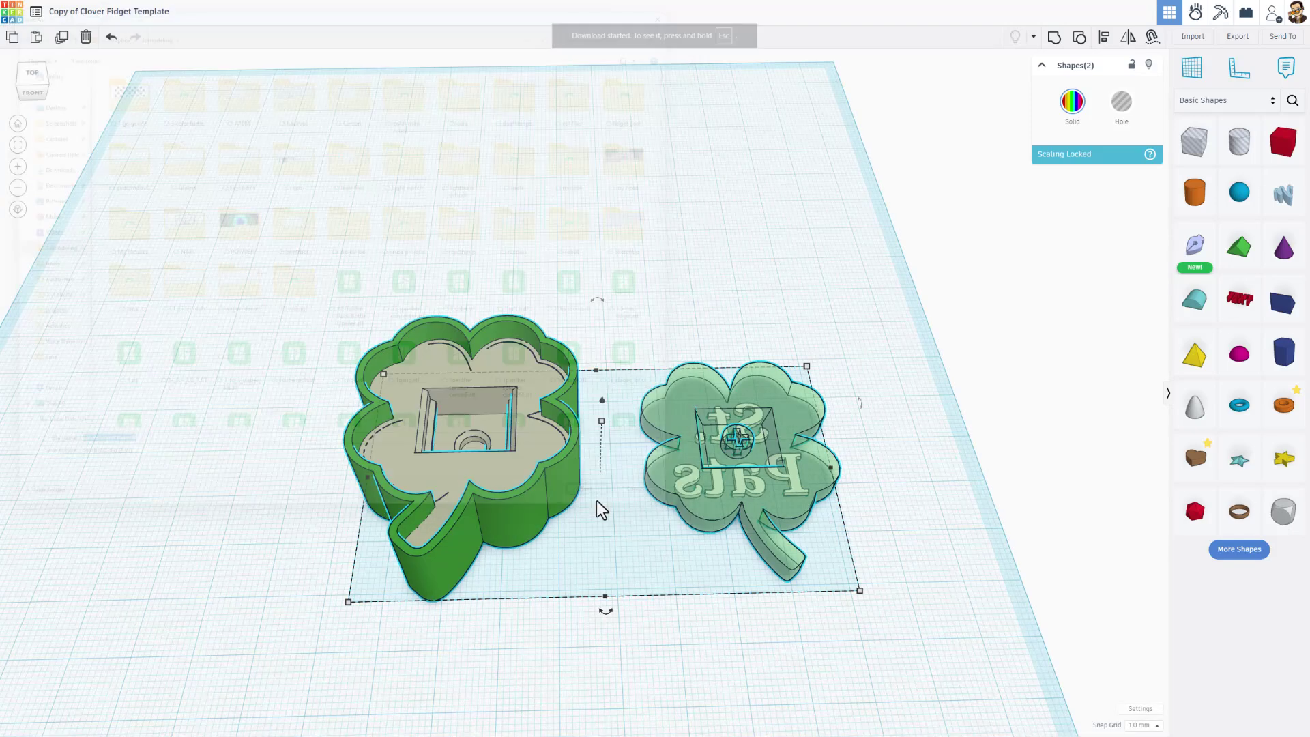
Hide the lid and export only the St Pats text as clover fidget text.stl
left_click(703, 591)
left_click(754, 536)
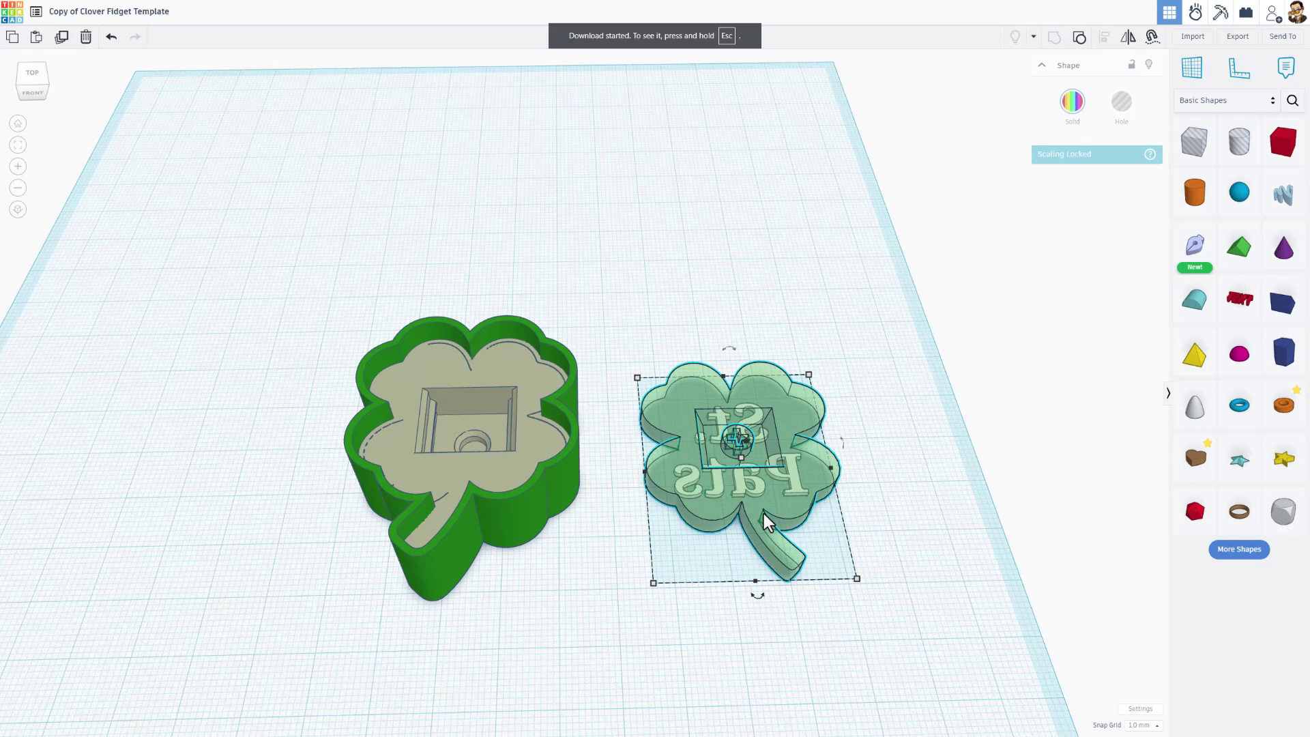
left_click(1150, 68)
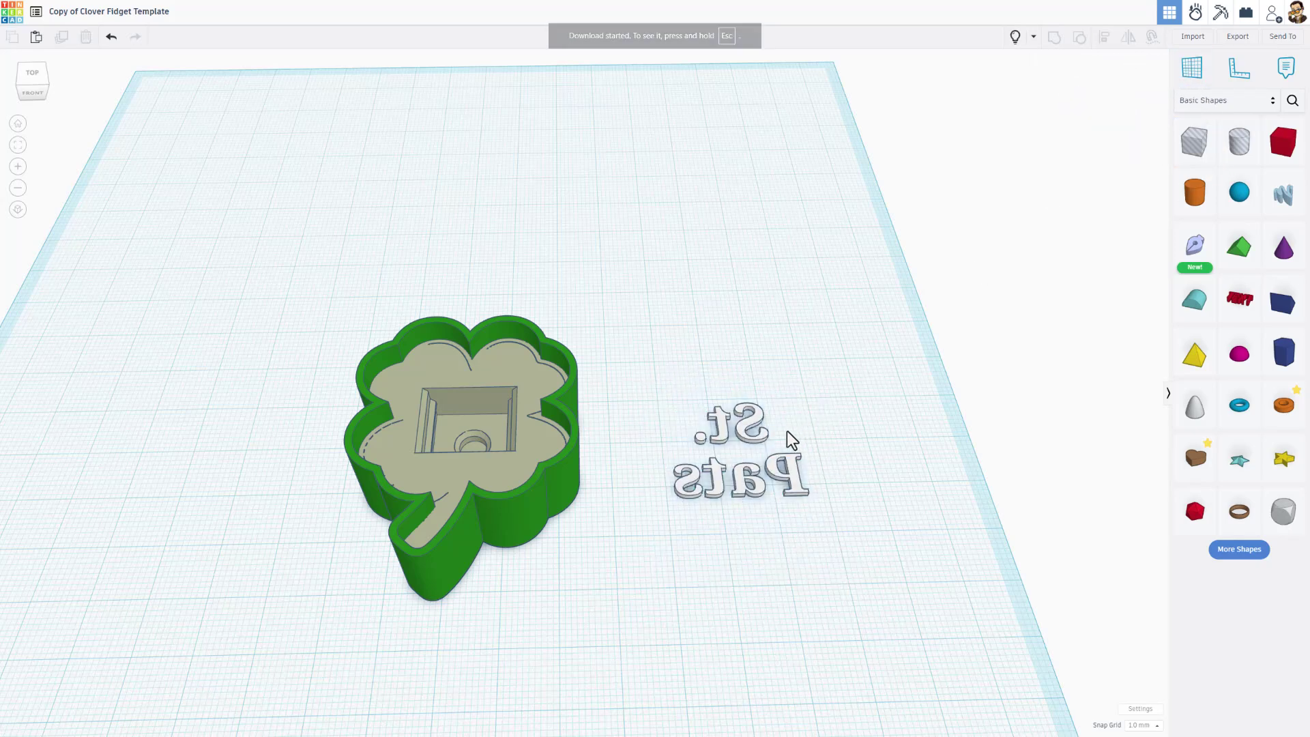
left_click_drag(795, 394, 712, 508)
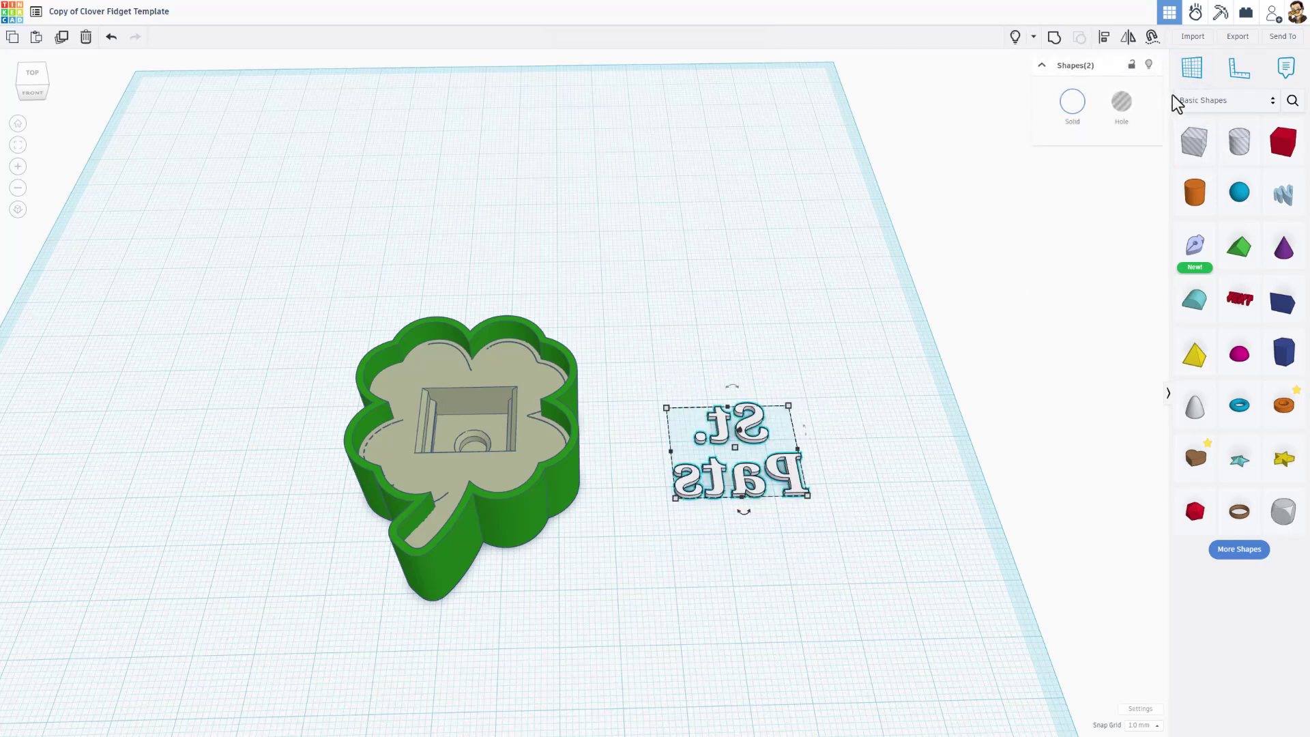
left_click(1238, 38)
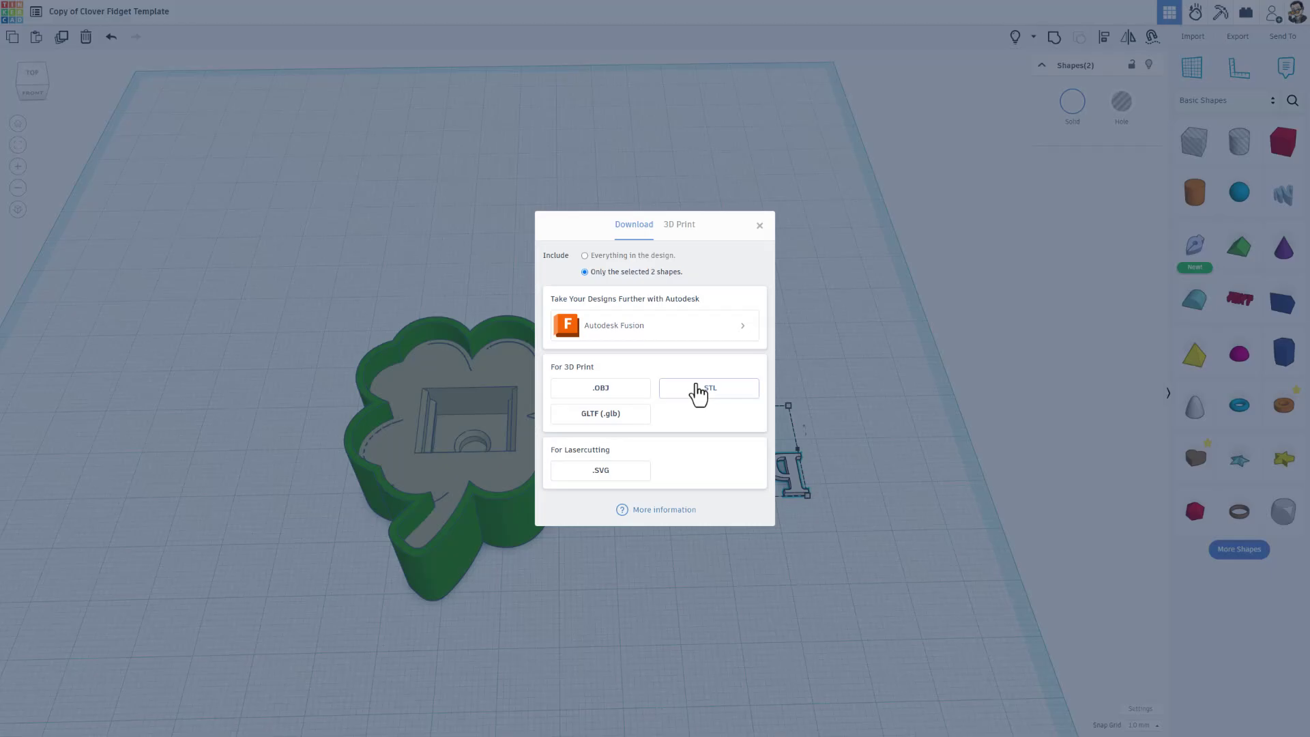
left_click(699, 389)
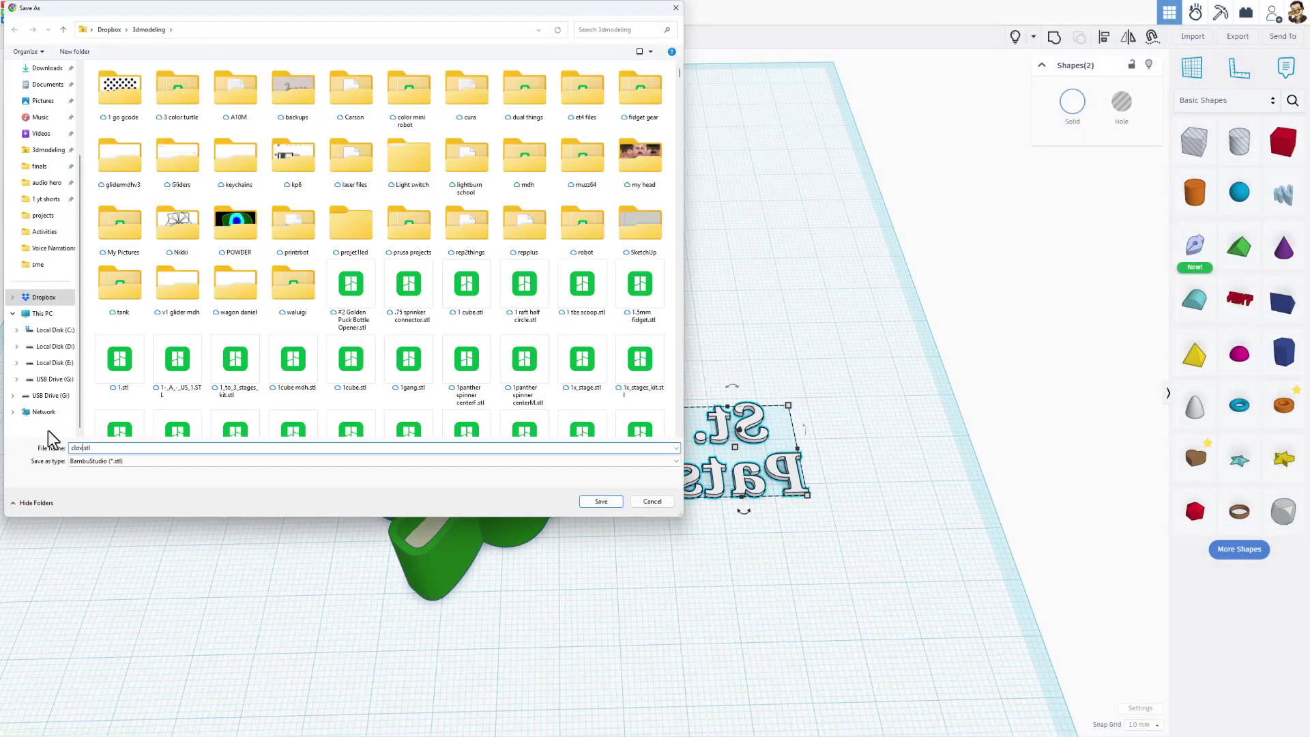
type("er fidget text")
left_click(592, 503)
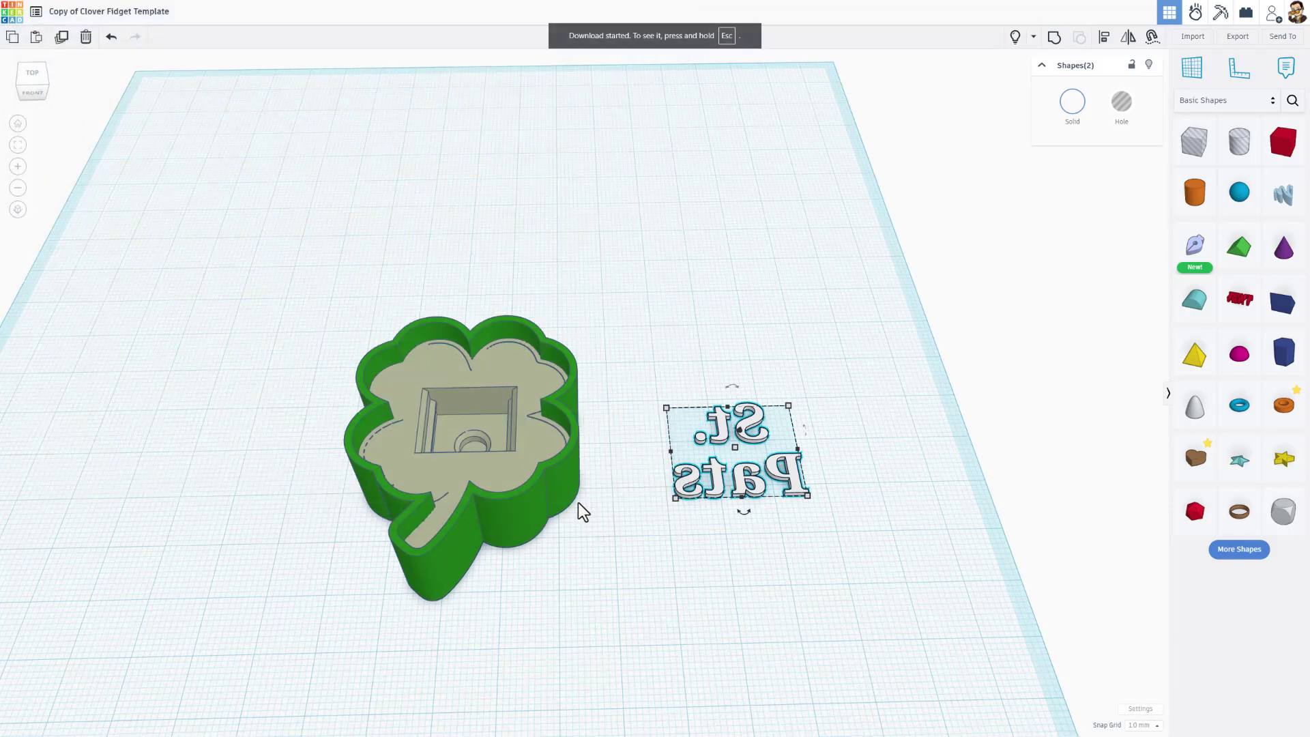
In a new Bambu Studio project, import clover fidget text.stl and base.stl as one multi-part object
key("alt+Tab")
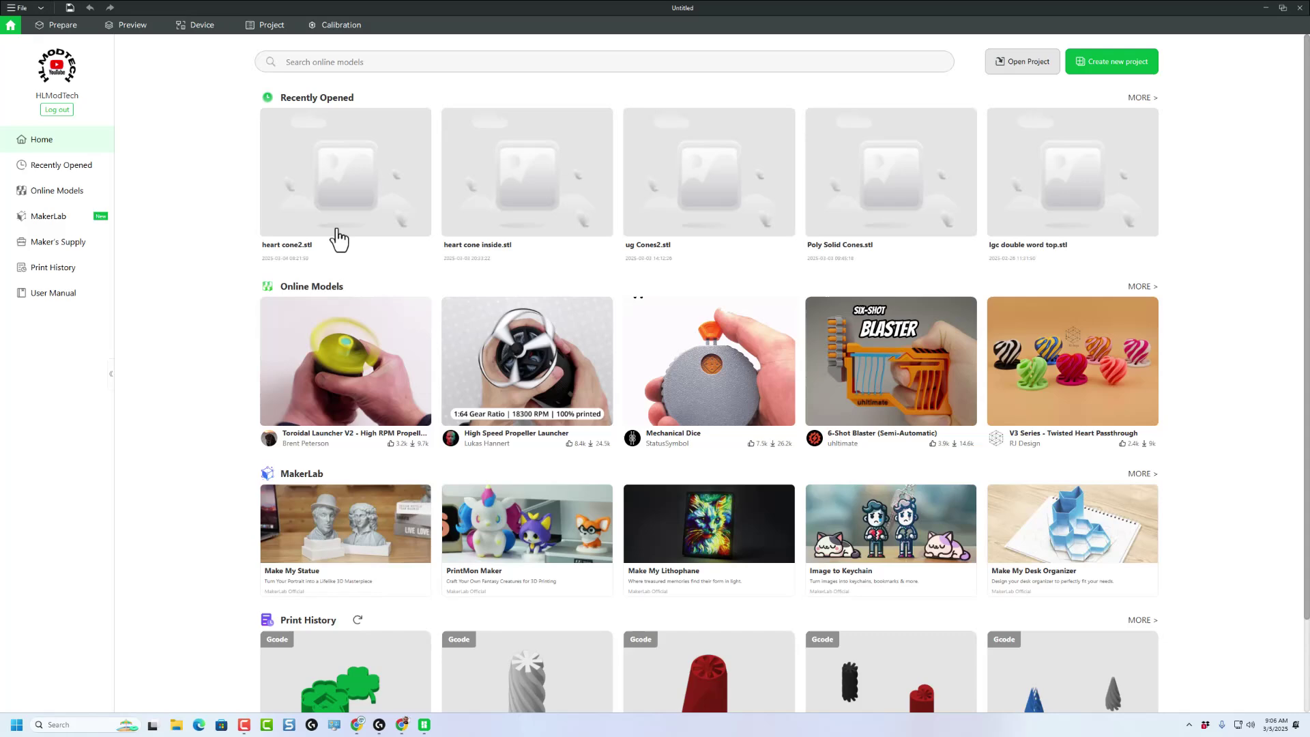
left_click(1093, 66)
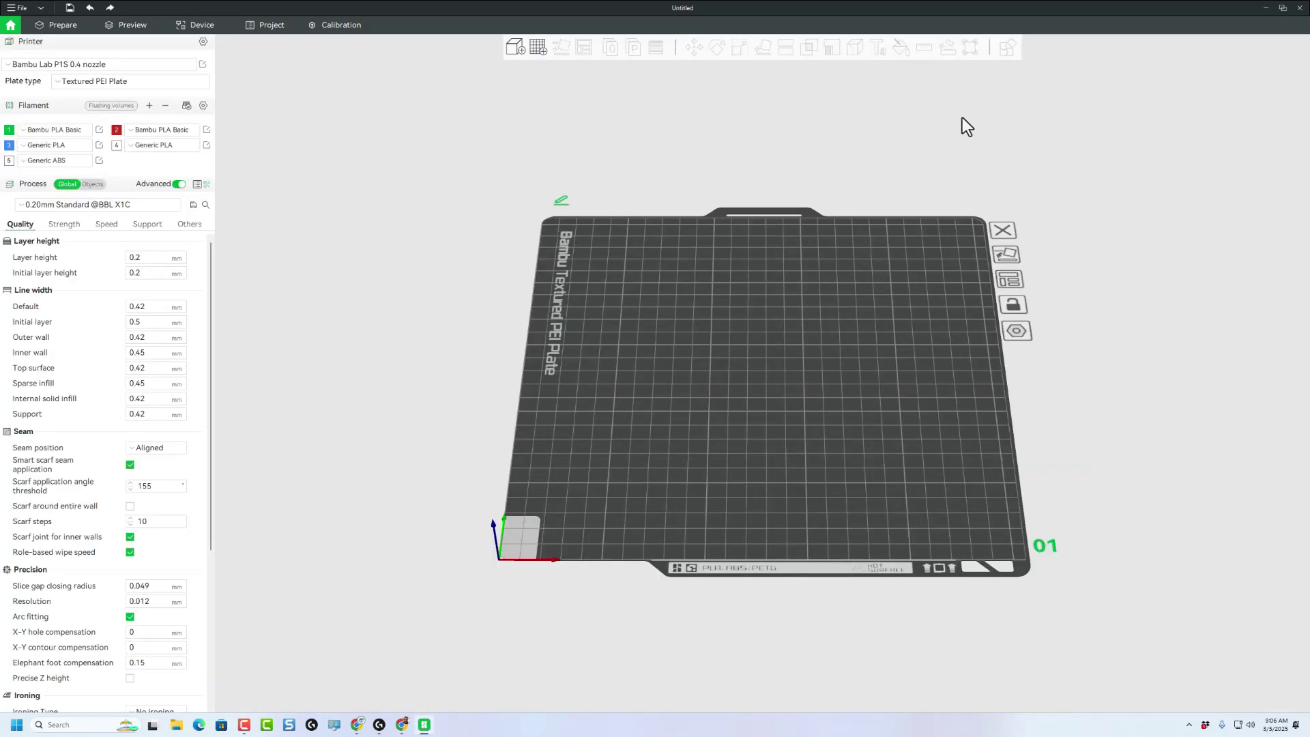
left_click(514, 47)
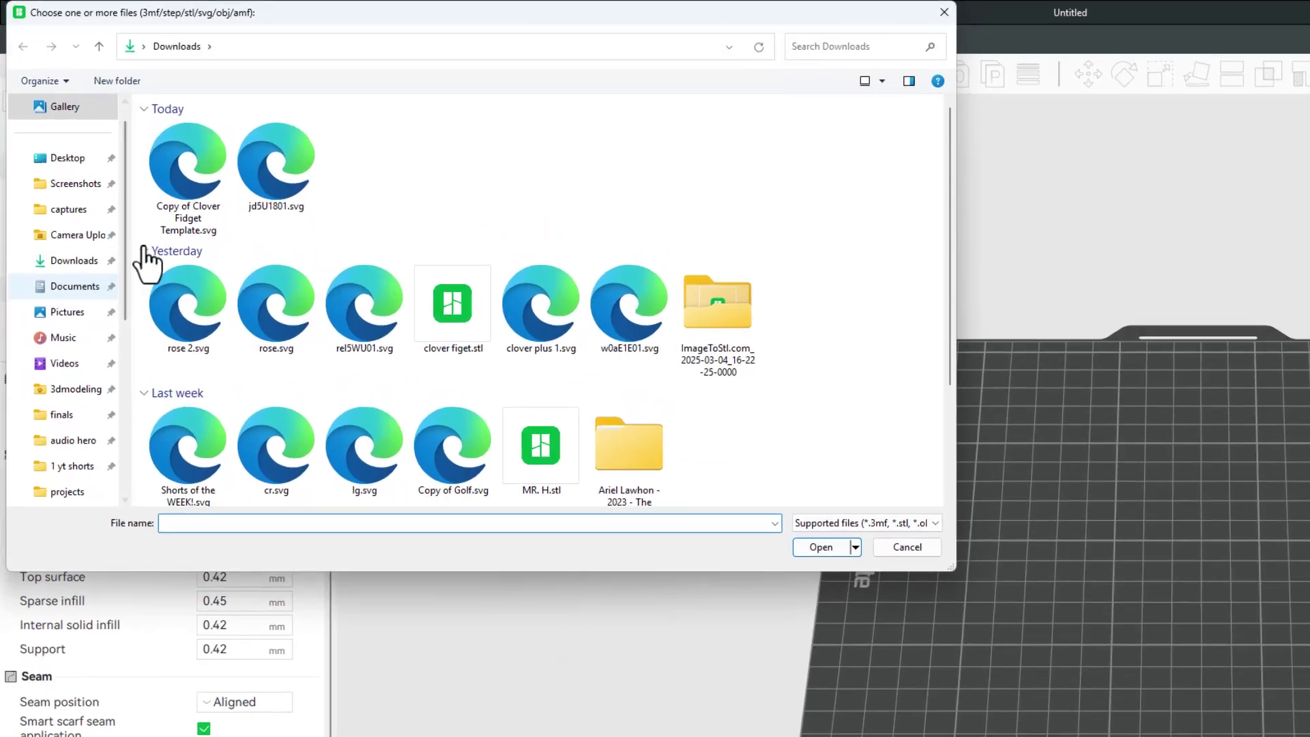
left_click(48, 248)
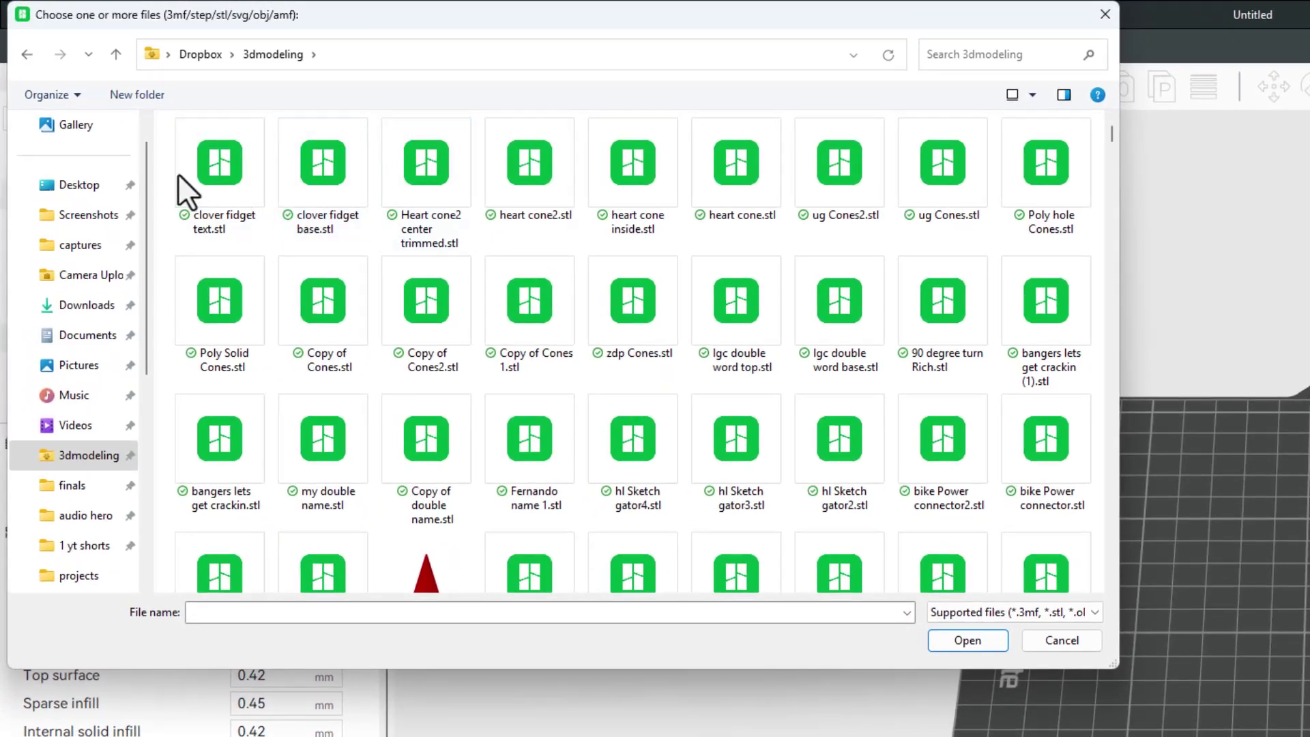
left_click_drag(161, 159, 327, 190)
left_click(952, 640)
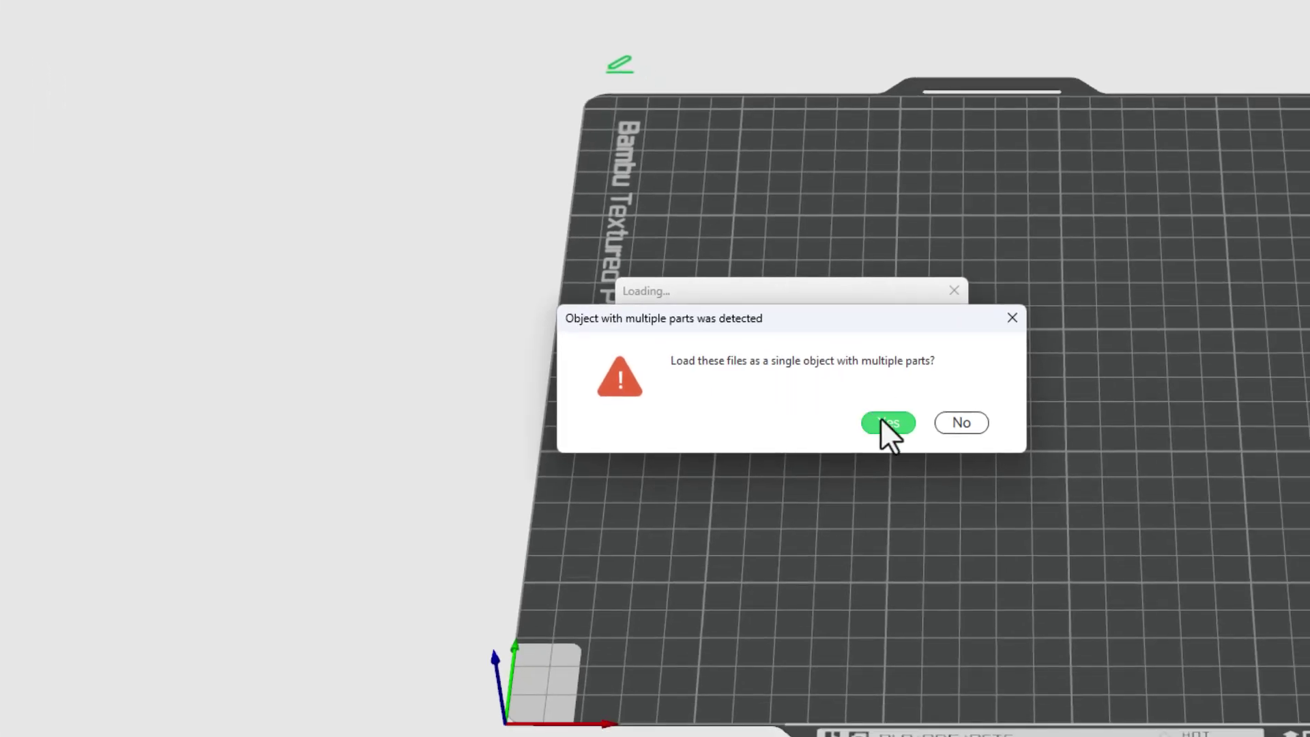
left_click(885, 425)
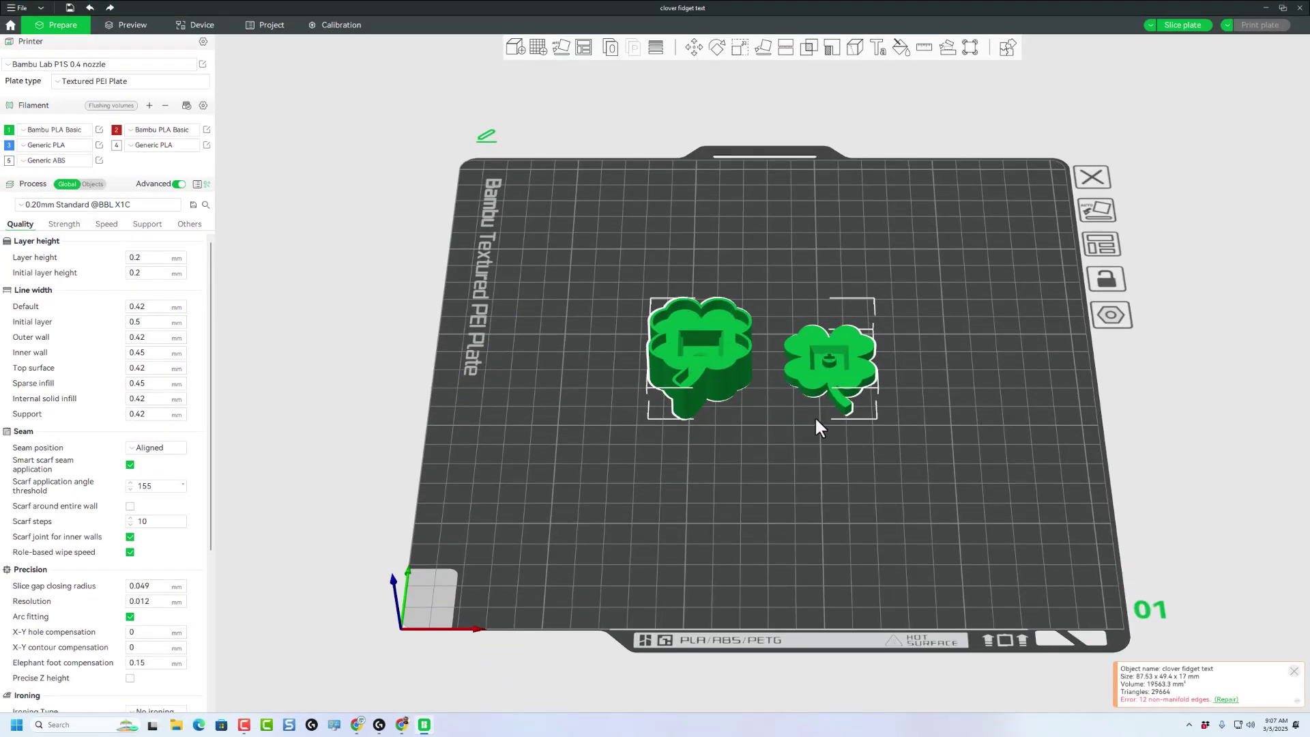
scroll(816, 419, "up", 2)
scroll(798, 469, "up", 2)
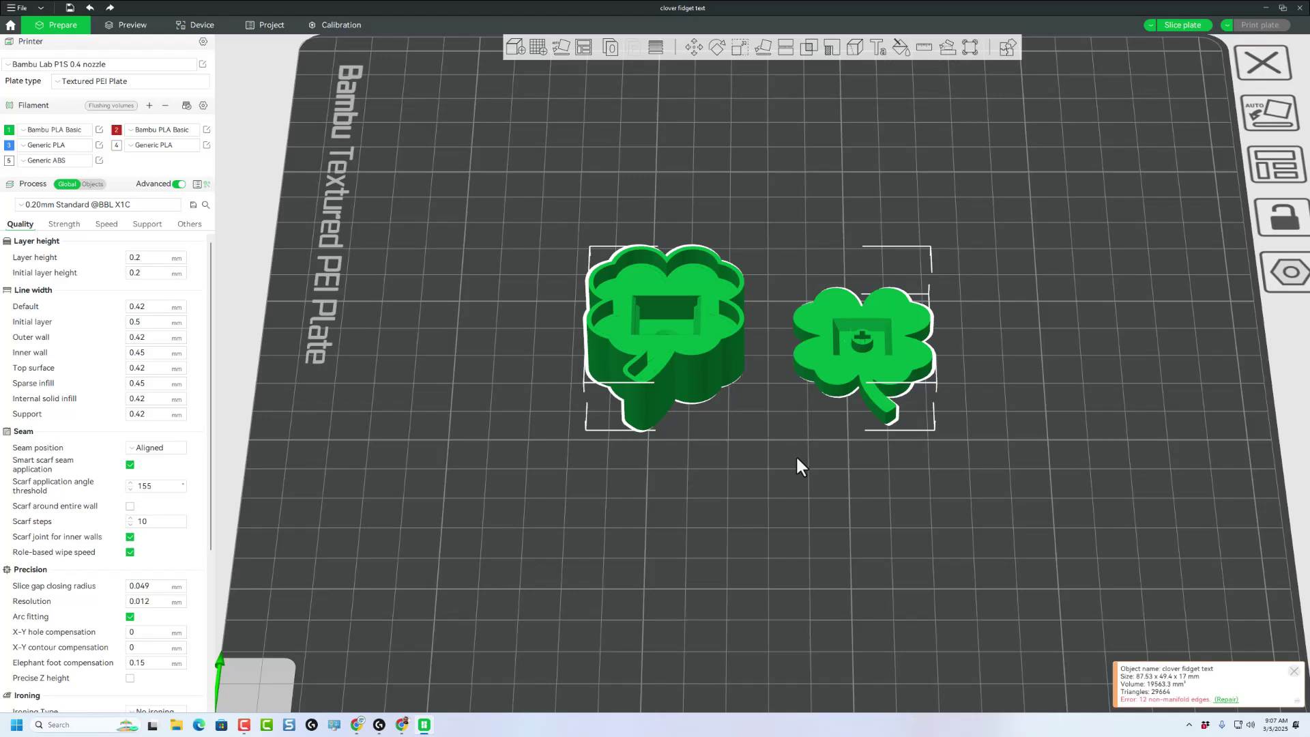
left_click_drag(796, 455, 754, 472)
scroll(747, 481, "up", 2)
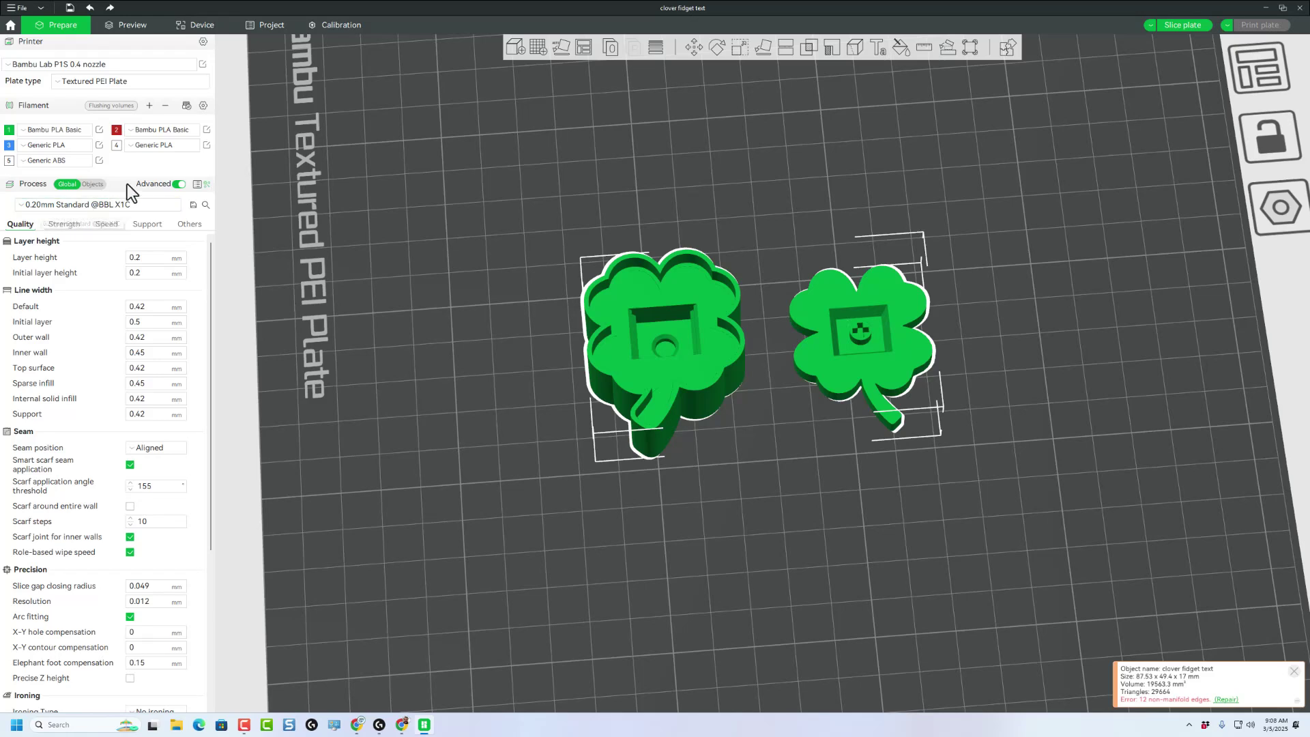
In per-object mode, assign filament 4 to the clover fidget text.stl part
left_click(93, 184)
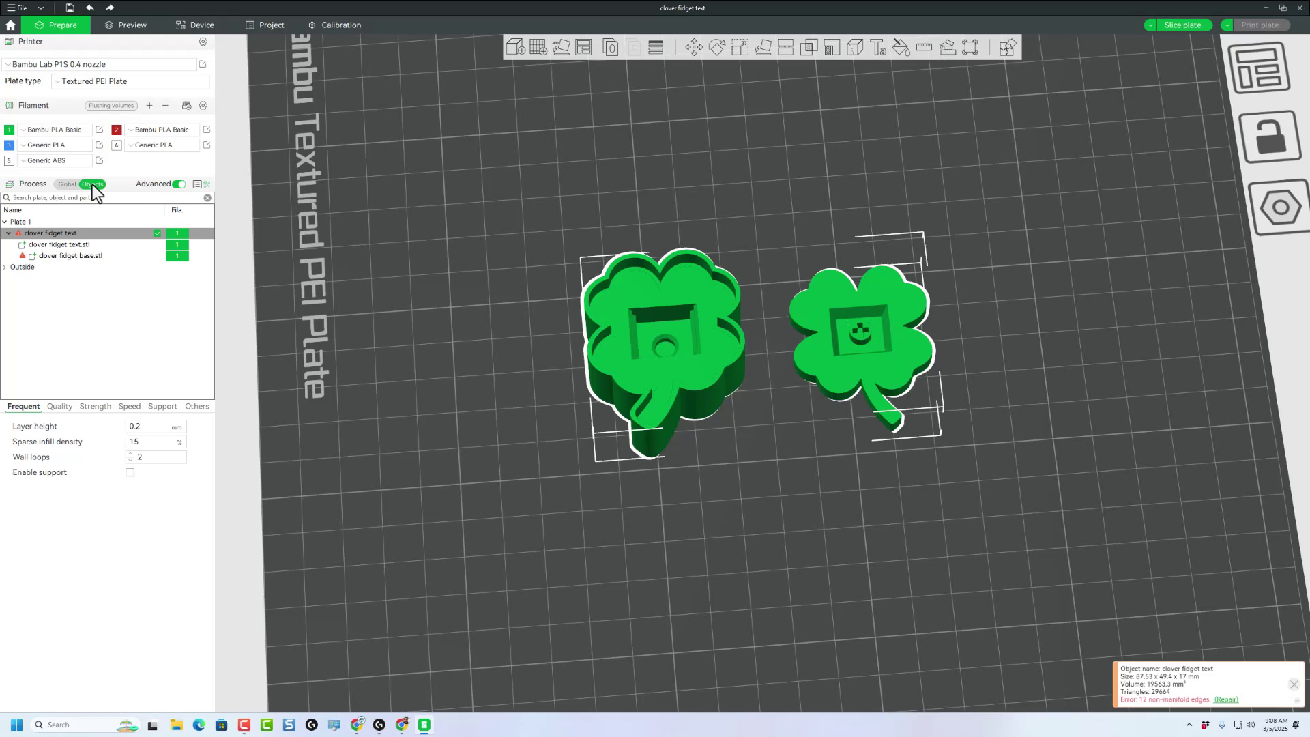
left_click(79, 247)
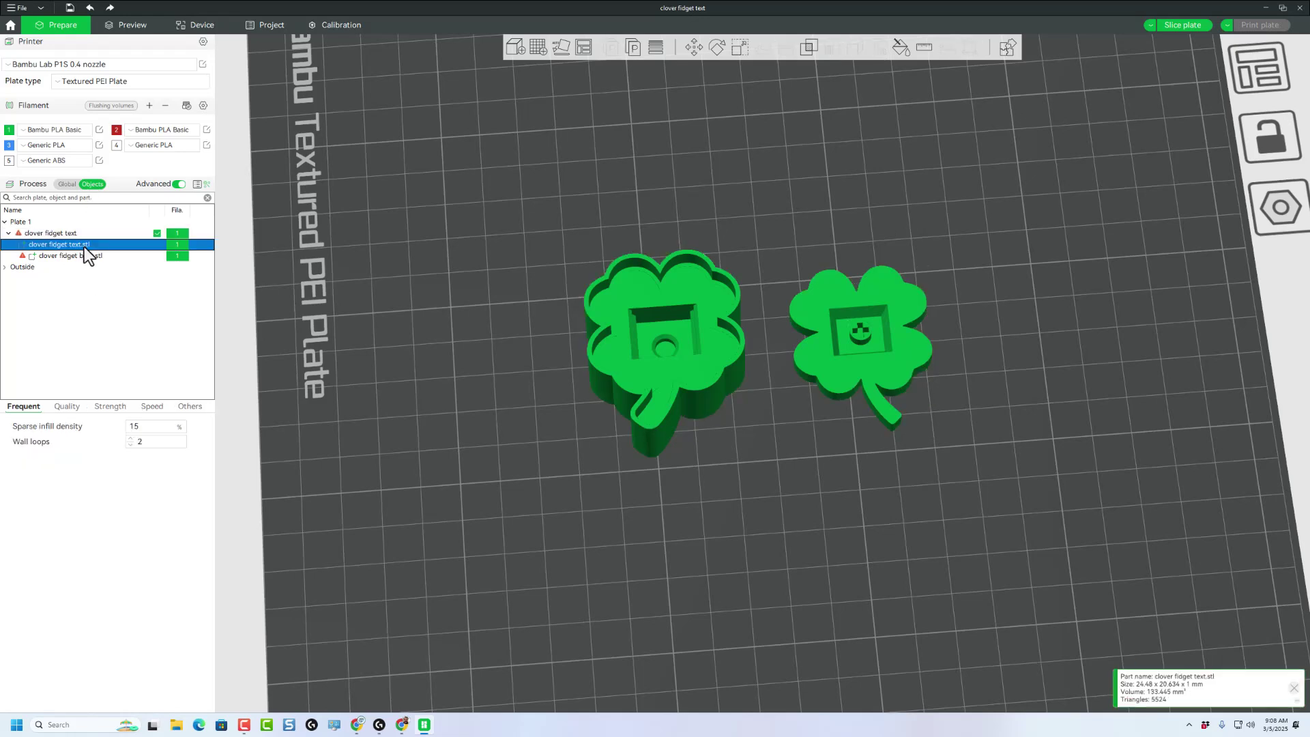
left_click(181, 245)
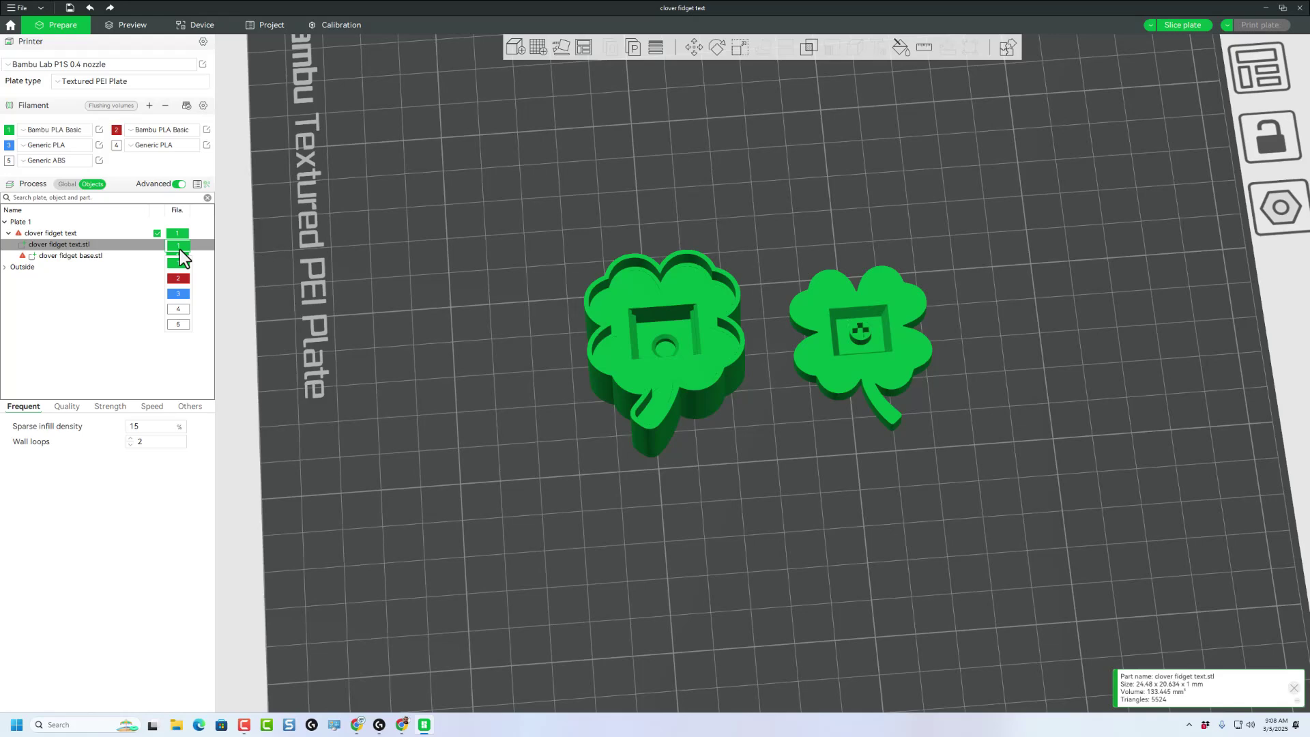
left_click(178, 309)
left_click(146, 294)
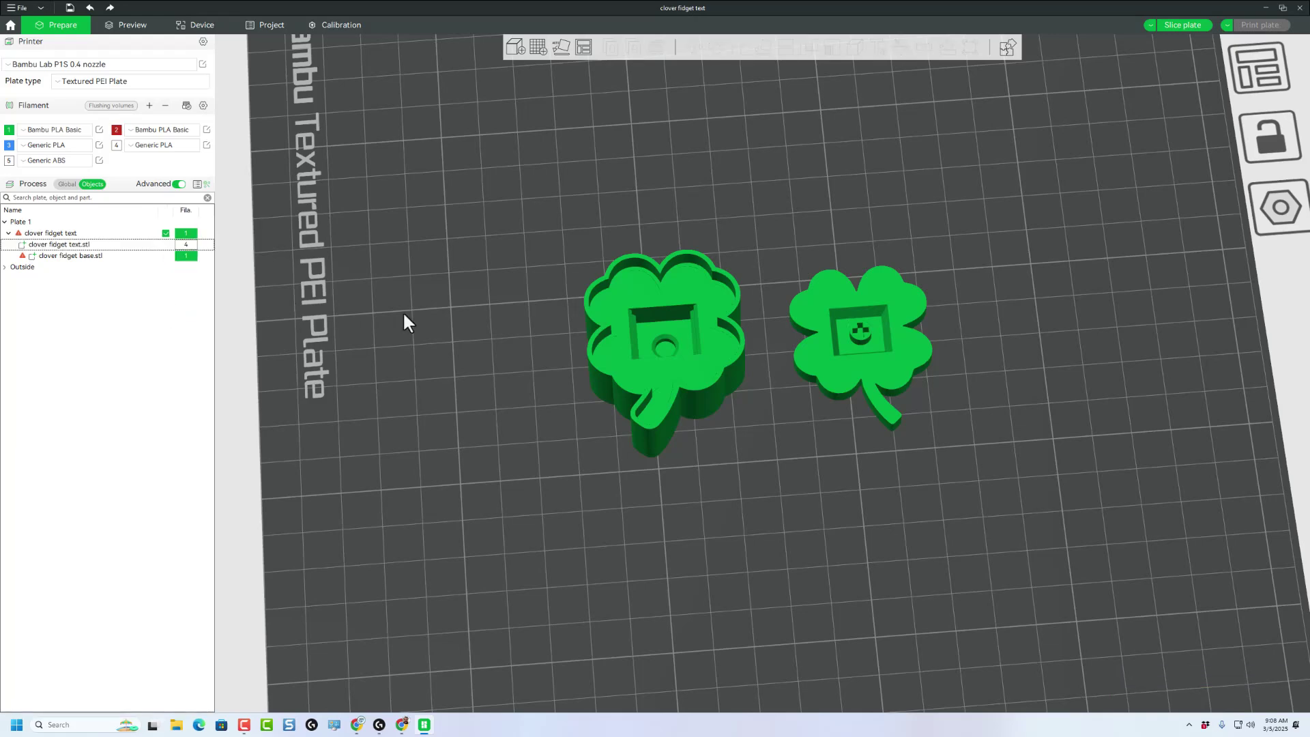
mouse_move(844, 445)
left_mouse_down()
mouse_move(838, 381)
mouse_move(846, 445)
mouse_move(825, 431)
left_mouse_up()
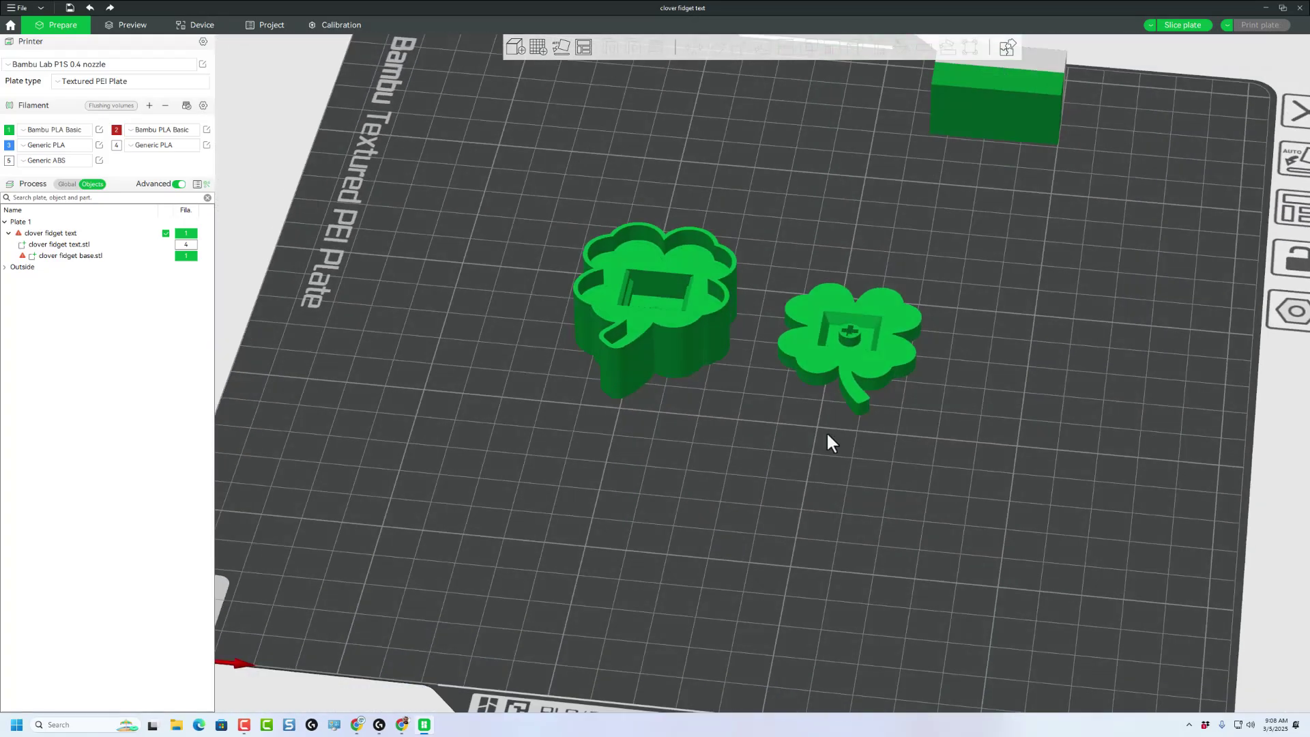
Slice the plate and send the clover fidget text job to the printer
left_click(1184, 28)
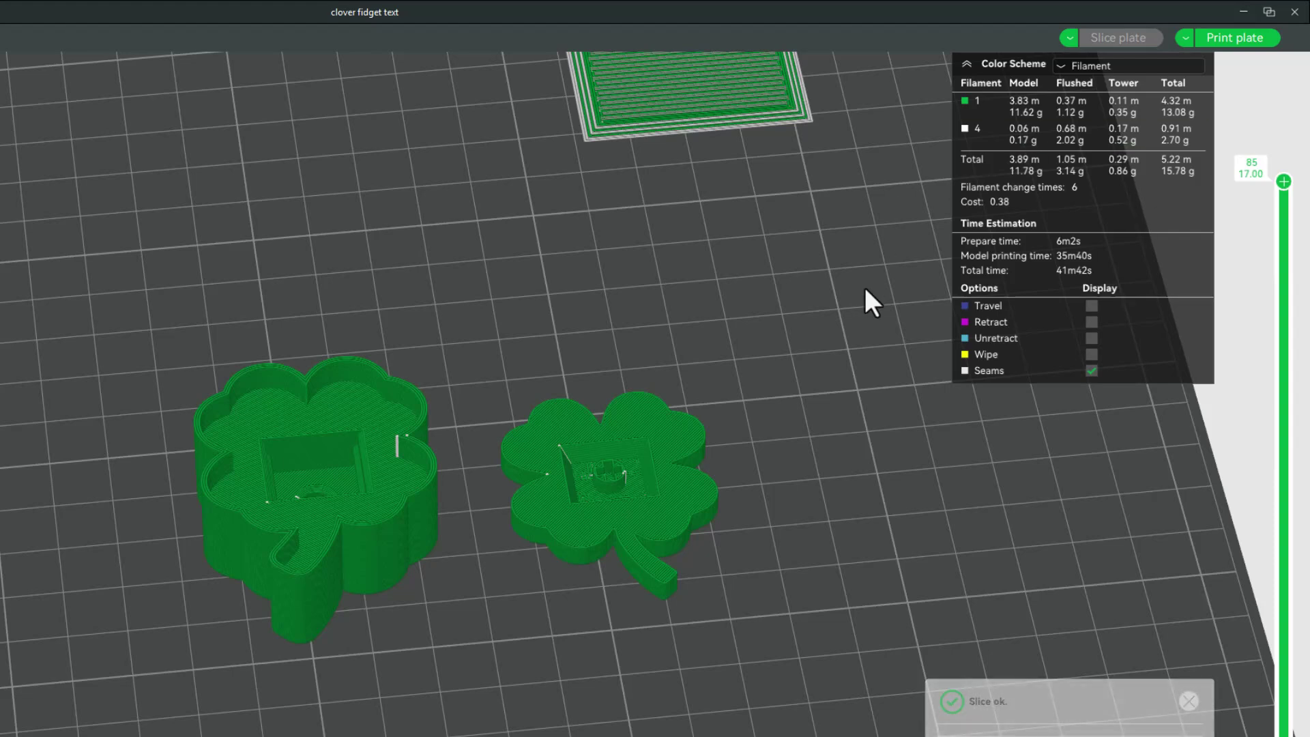
left_click(1212, 40)
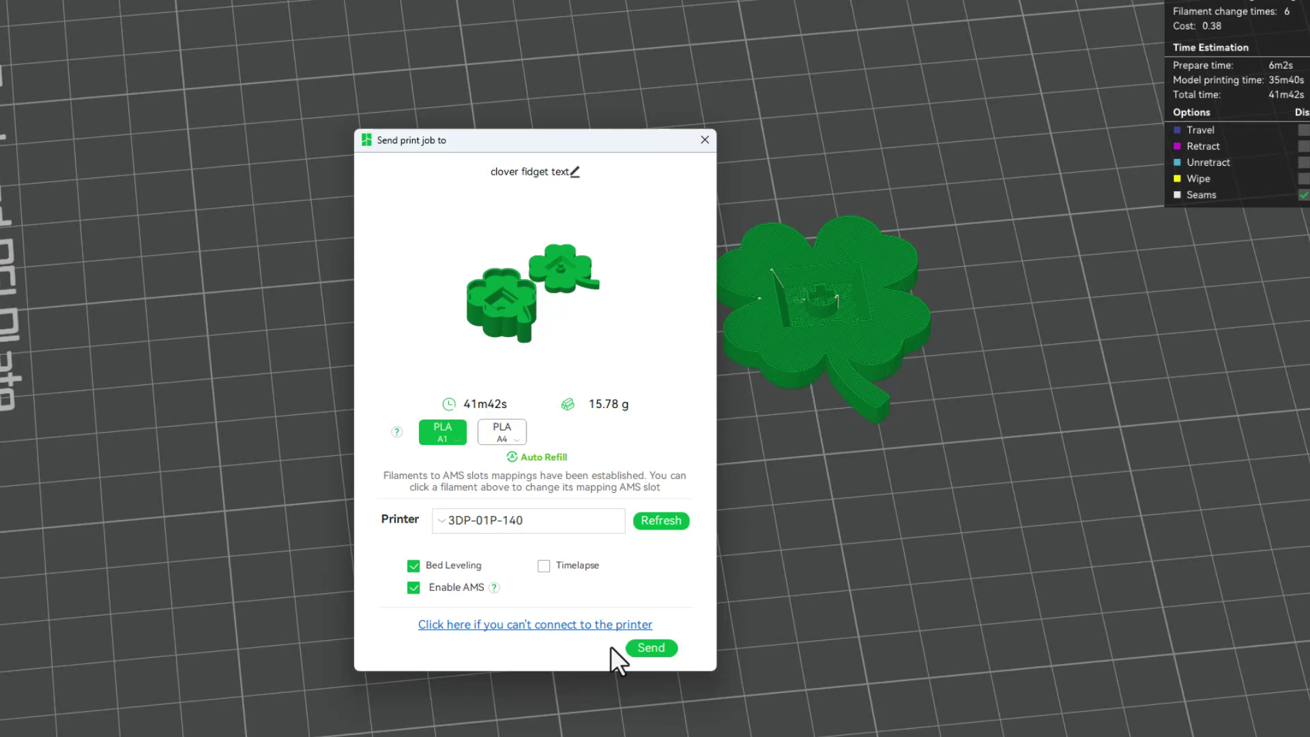
left_click(650, 650)
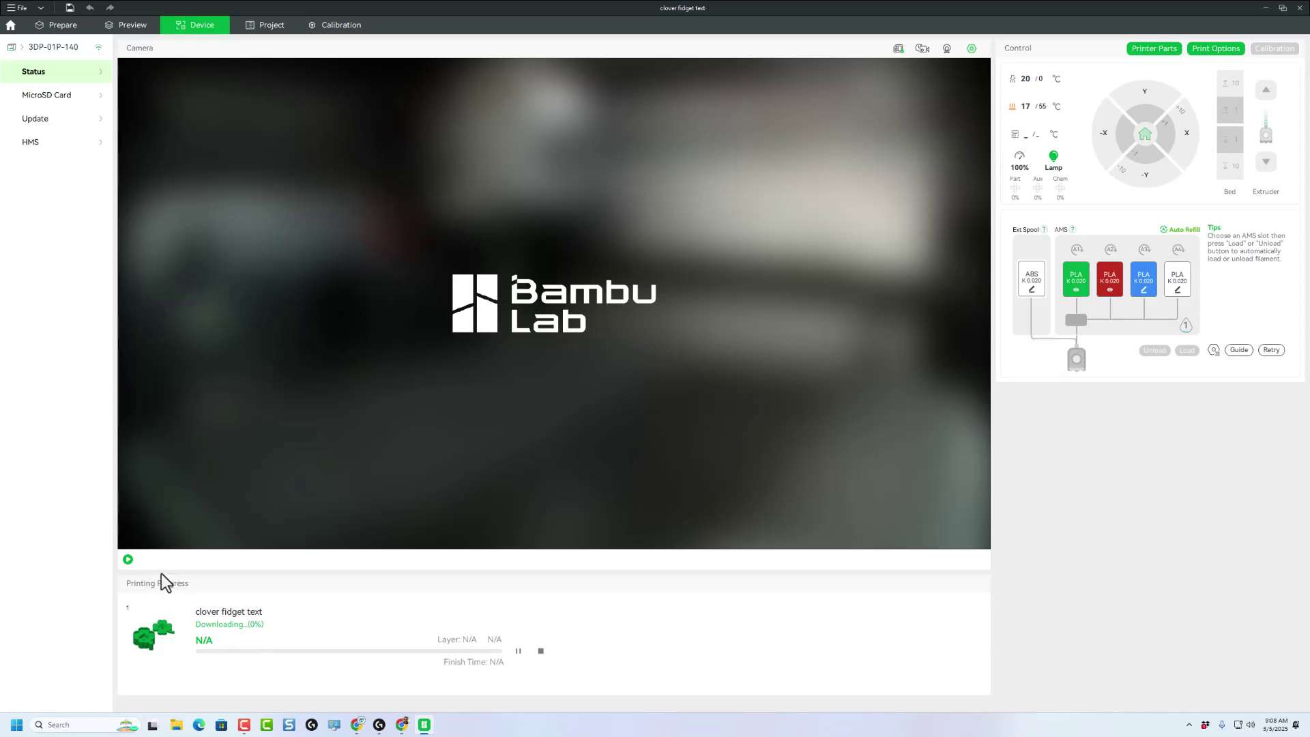
Start the live printer camera feed on the Device tab
left_click(129, 563)
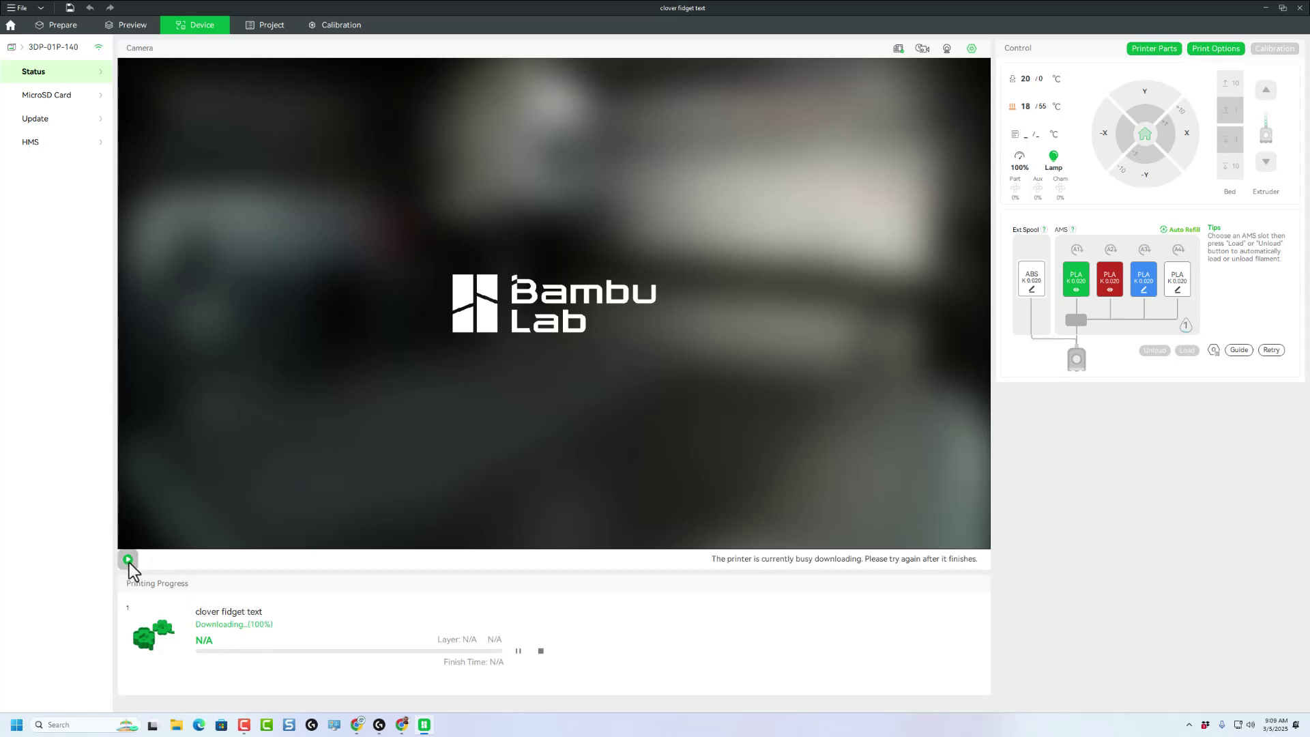
left_click(129, 561)
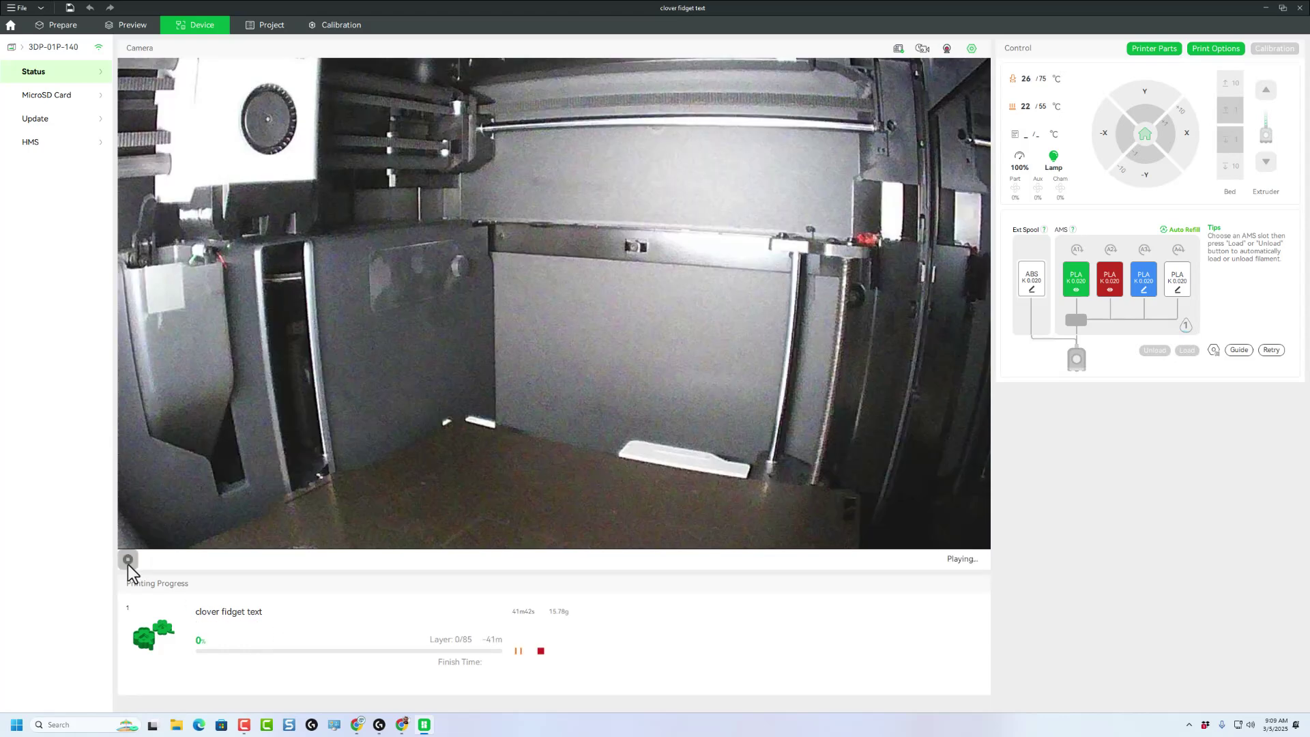